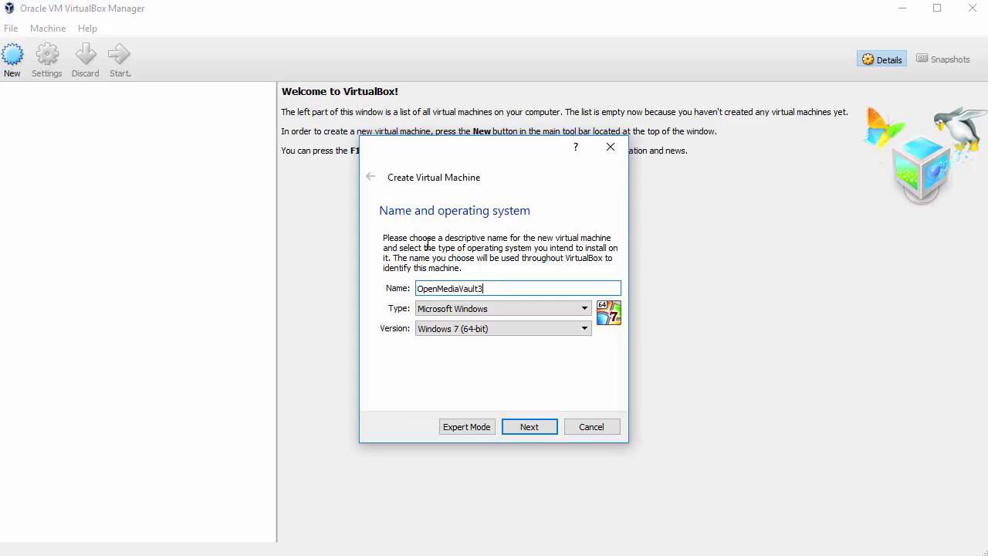
Set the new VM to Linux, Debian (64-bit), with 2048 MB of memory.
left_click(472, 312)
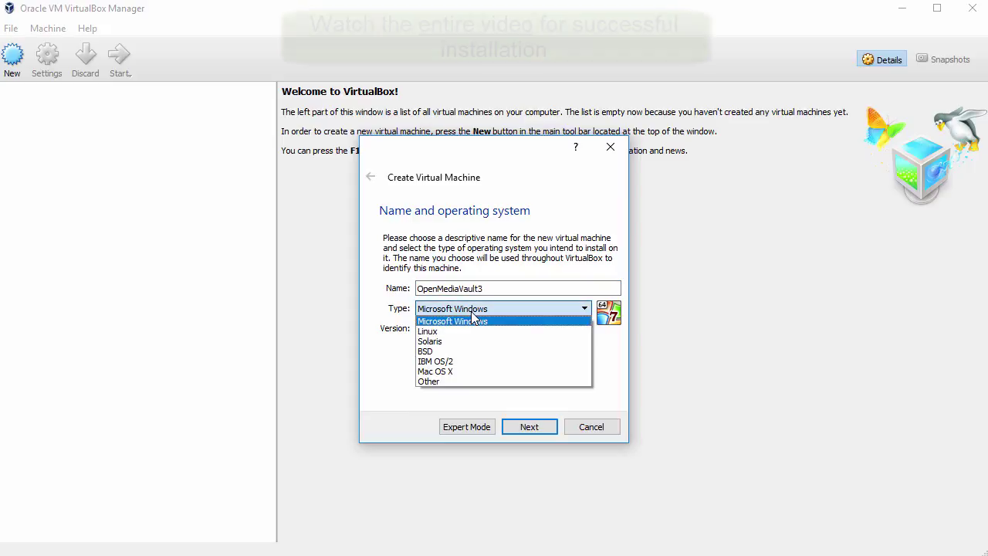
left_click(474, 331)
left_click(473, 329)
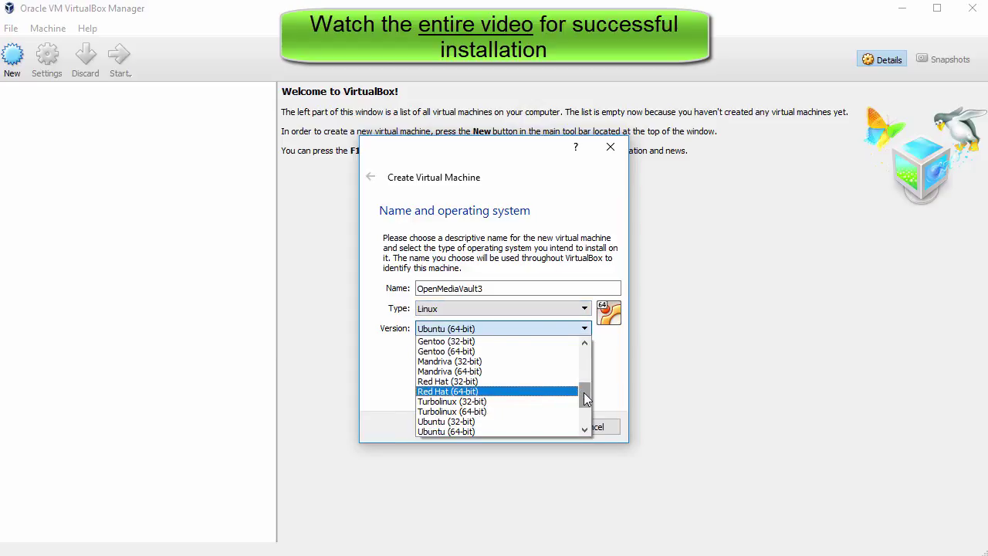
left_click_drag(584, 393, 585, 371)
left_click(522, 372)
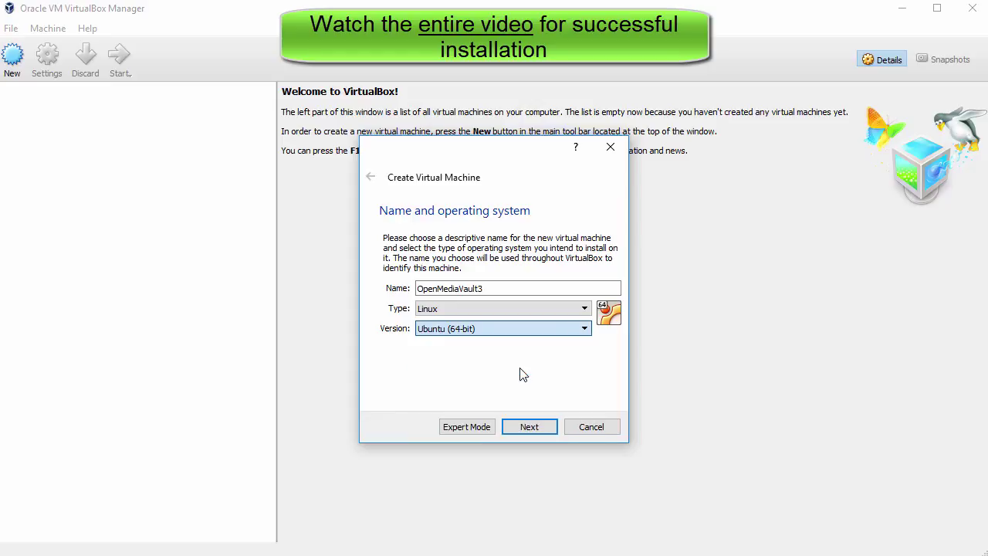
left_click(539, 428)
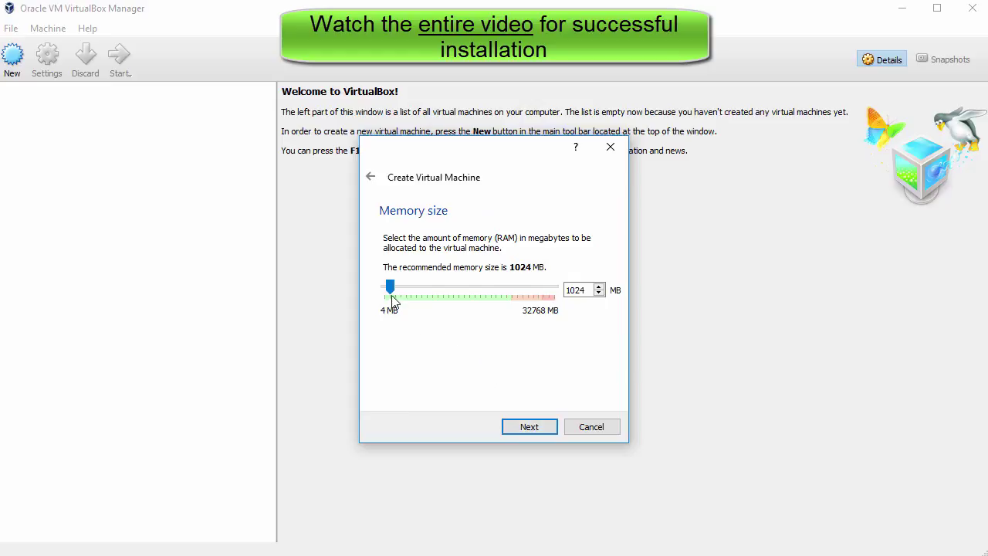
left_click_drag(390, 287, 401, 301)
Create a dynamically allocated 25.58 GB VDI disk and finish creating OpenMediaVault3.
left_click(538, 431)
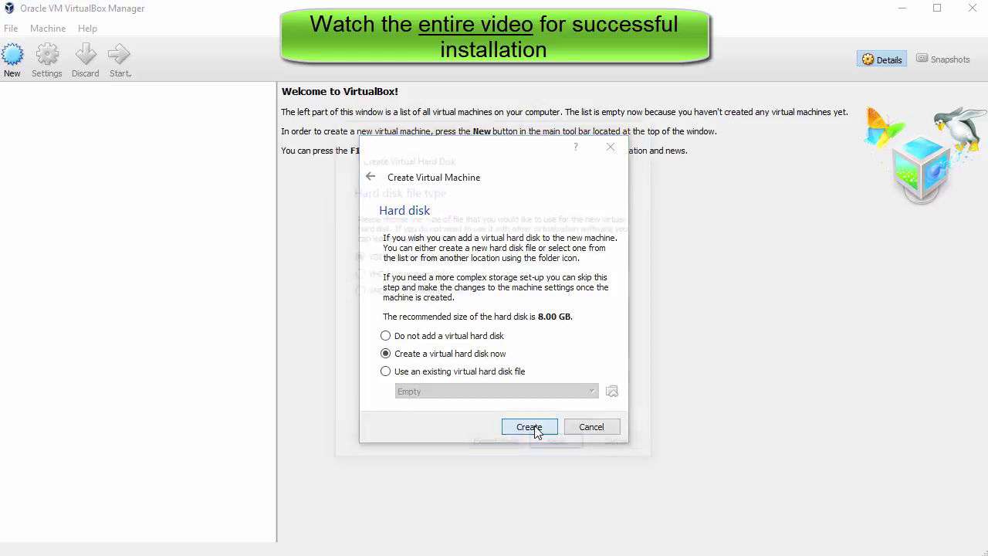
left_click(535, 427)
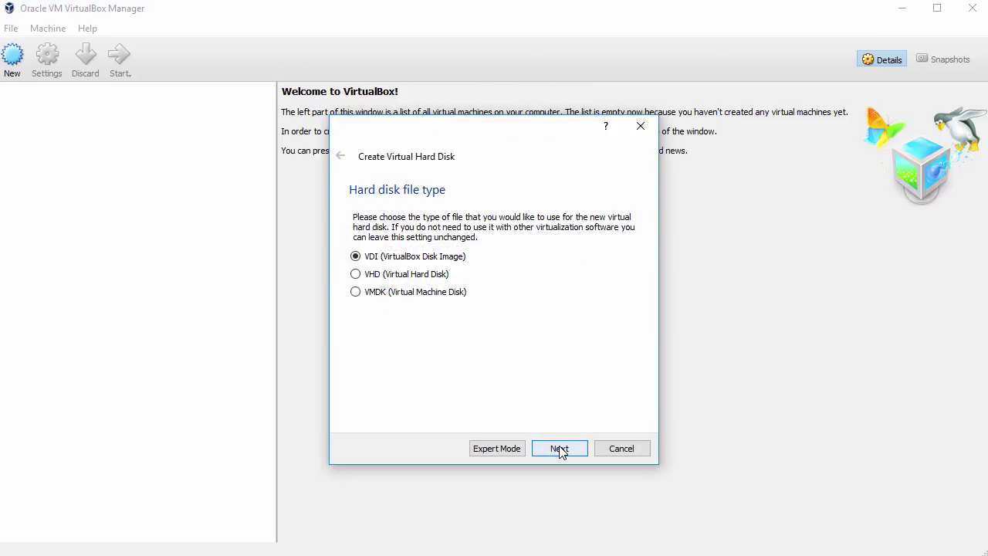
left_click(560, 451)
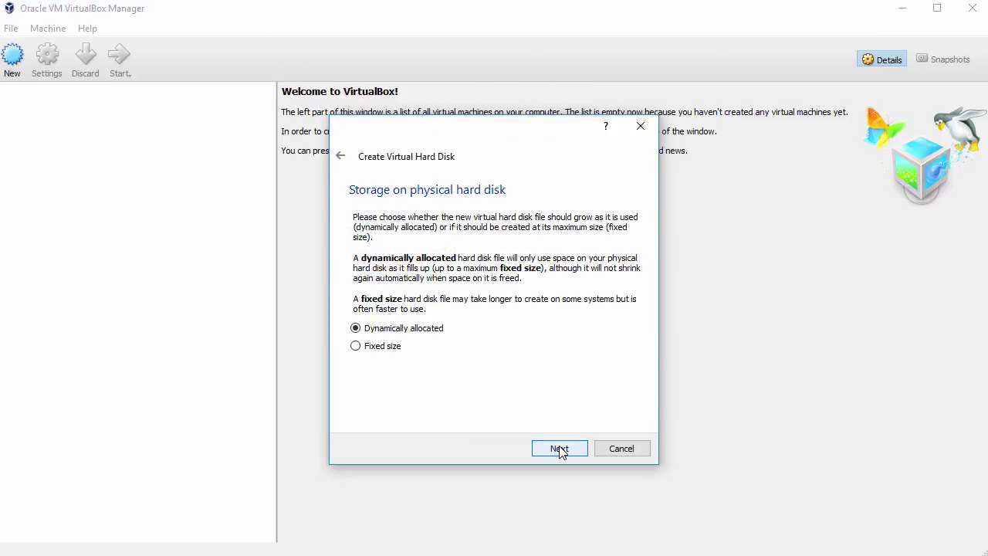
left_click(560, 451)
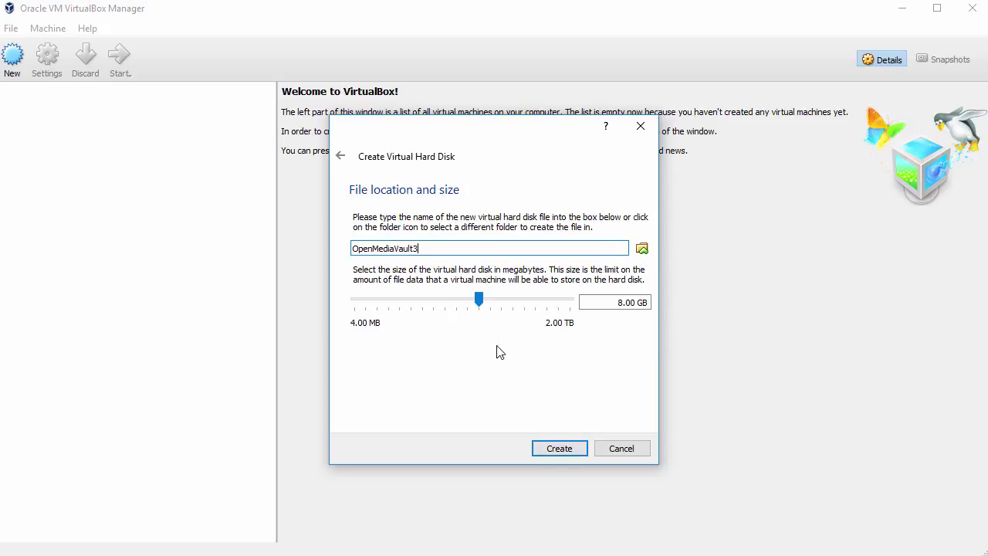
left_click_drag(480, 302, 498, 303)
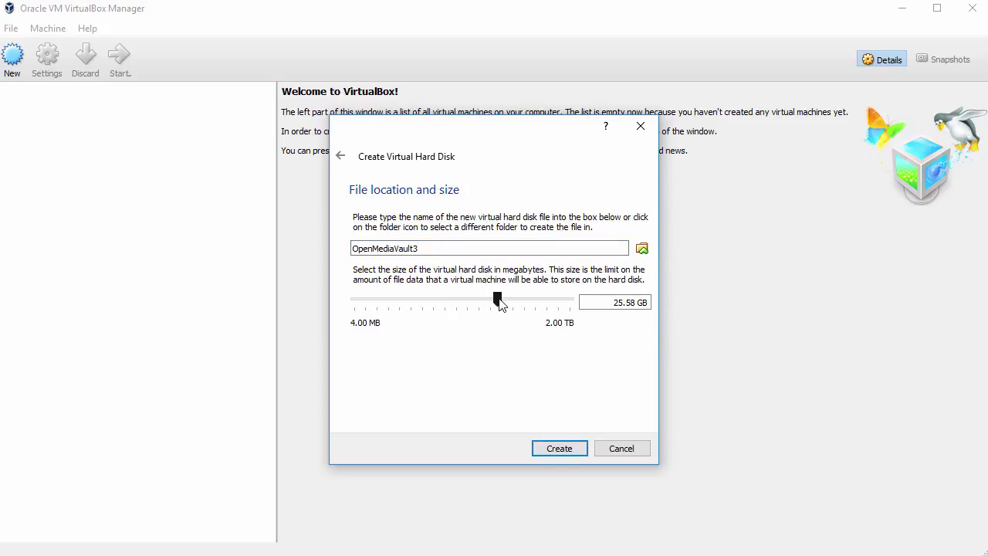
left_click(566, 449)
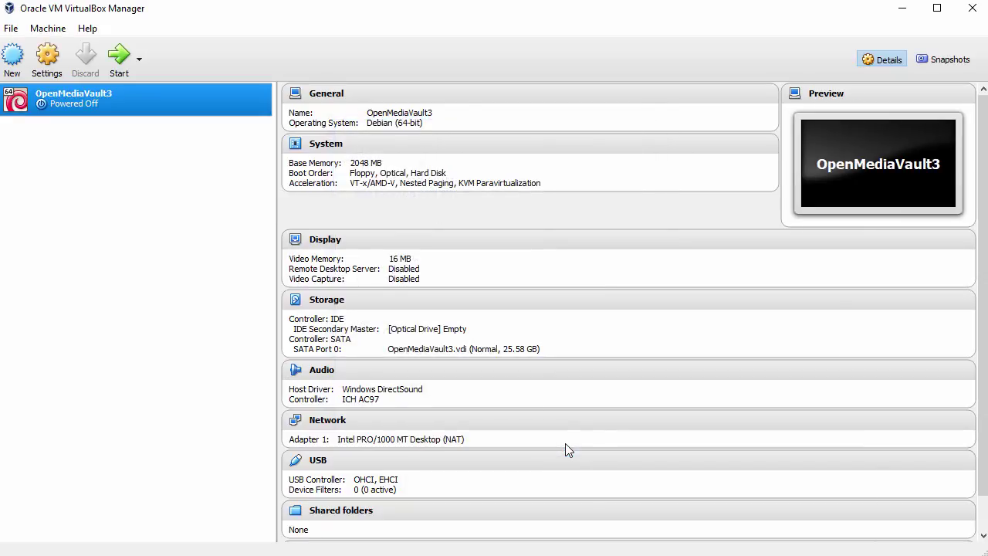
Remove floppy from the boot order and give the VM 2 processors with PAE/NX.
right_click(188, 97)
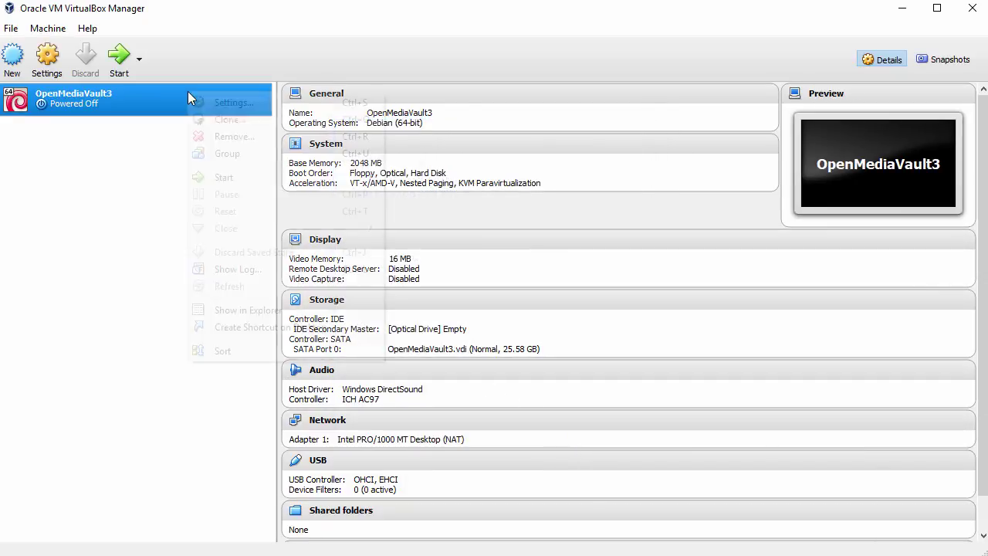
left_click(227, 102)
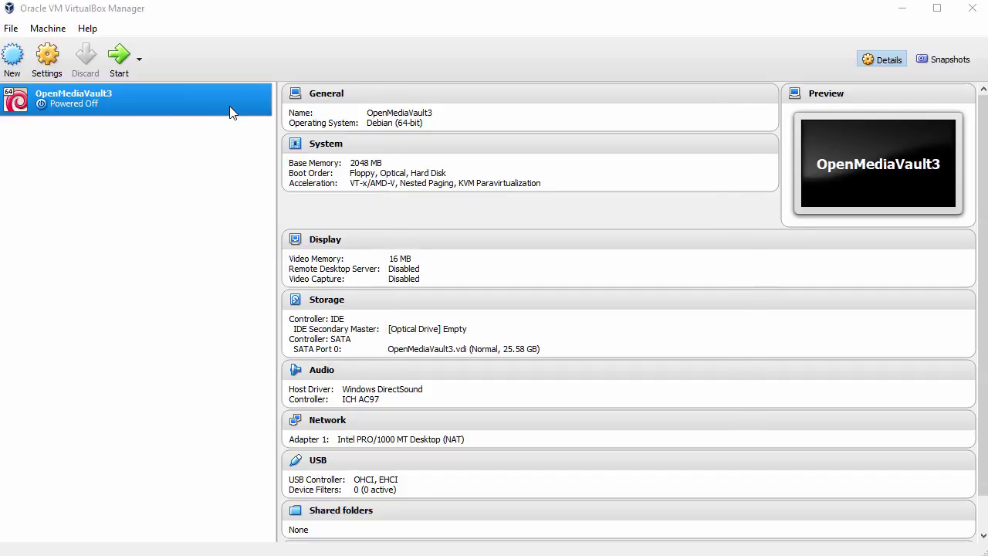
left_click(283, 161)
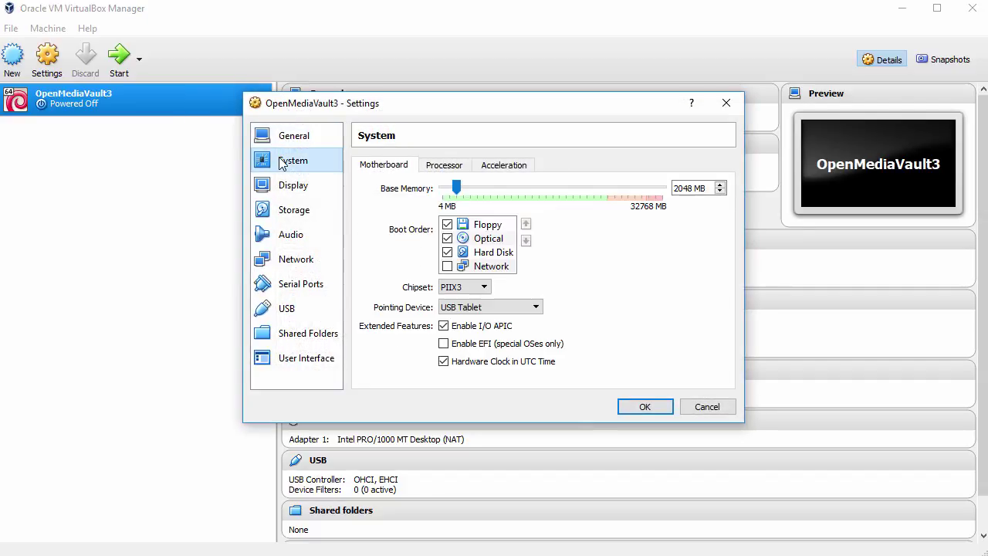
left_click(449, 224)
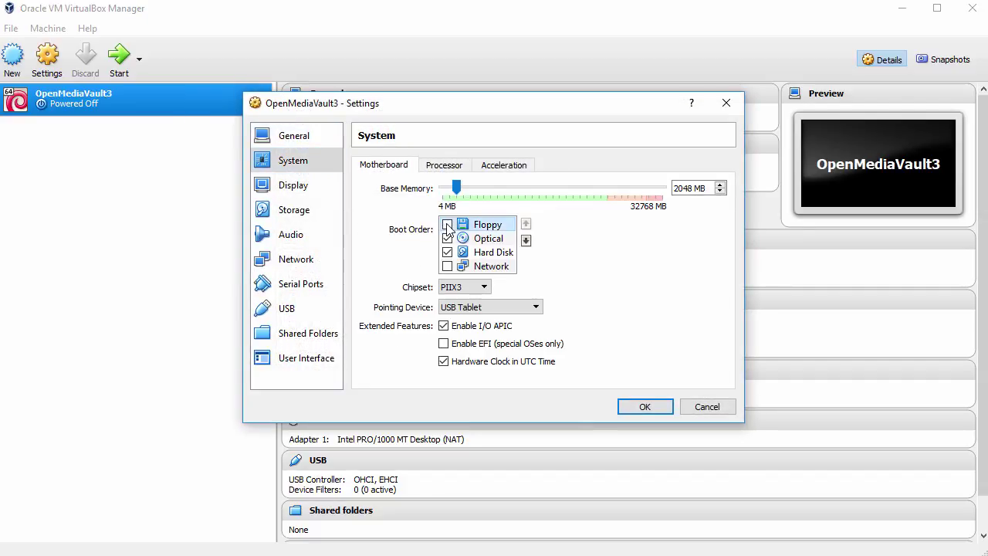
left_click(443, 165)
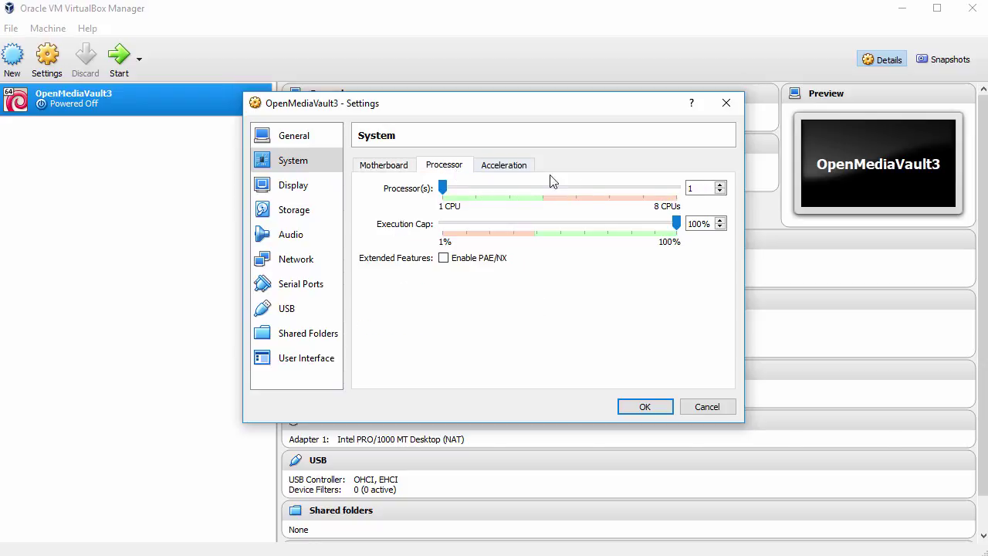
left_click(719, 185)
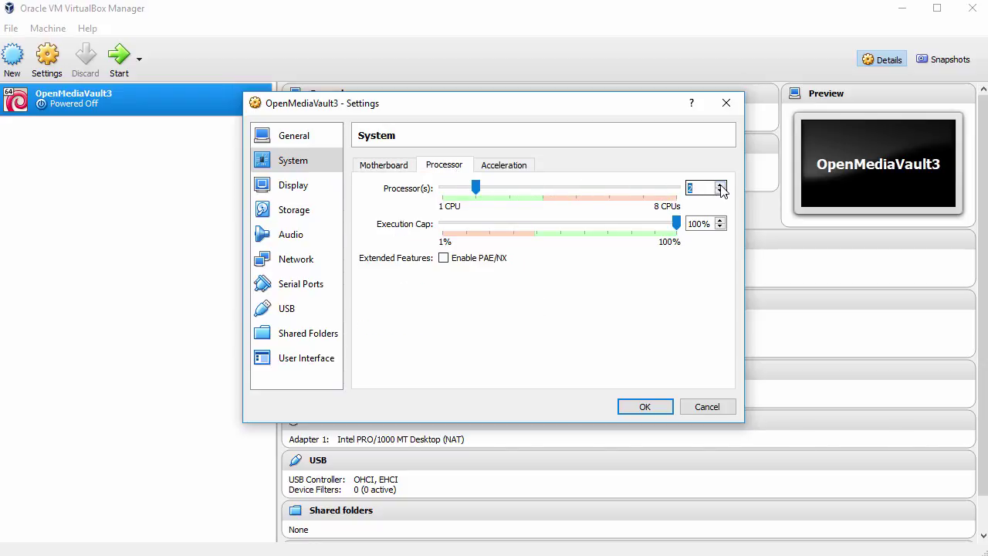
left_click(448, 260)
Load openmediavault_3.0.74-amd64.iso into the empty optical drive.
left_click(301, 213)
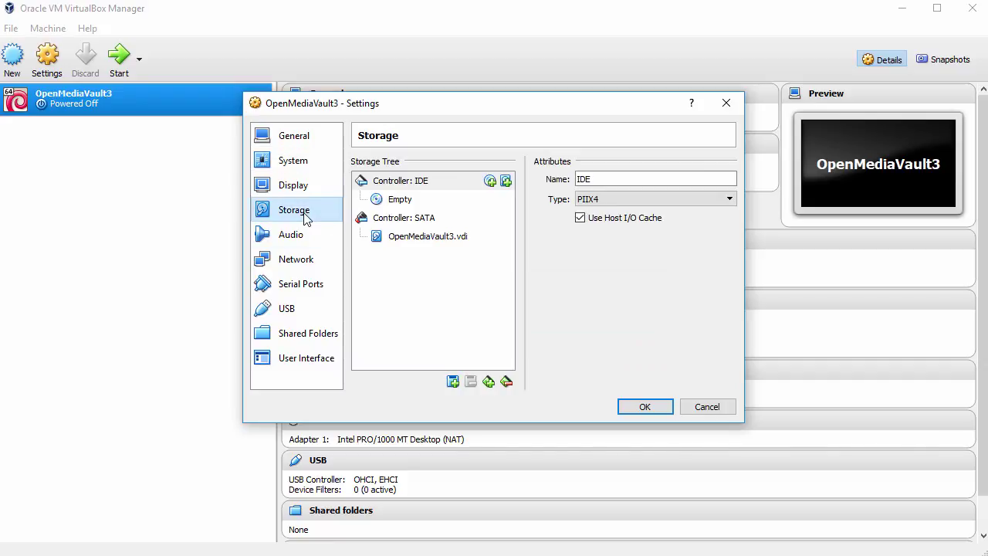
left_click(393, 201)
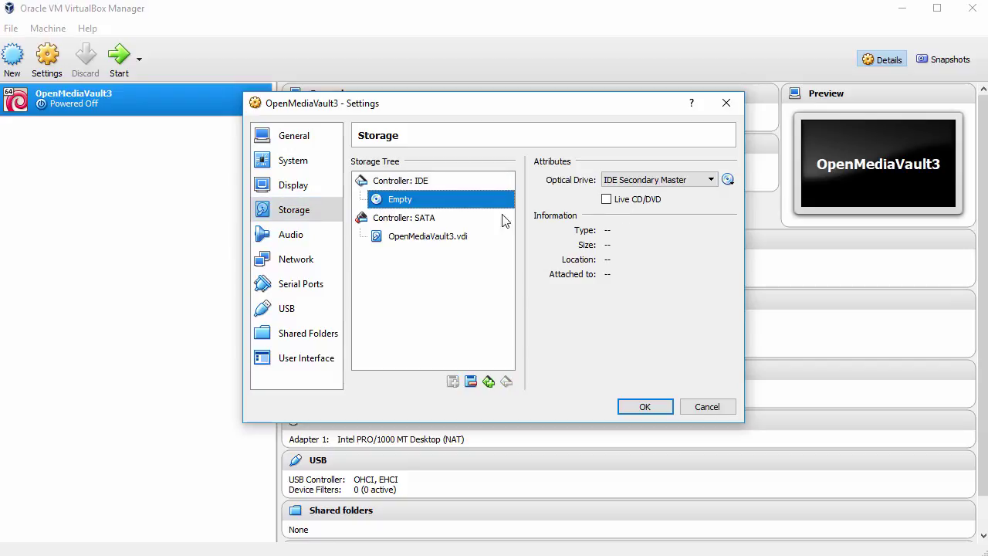
left_click(728, 179)
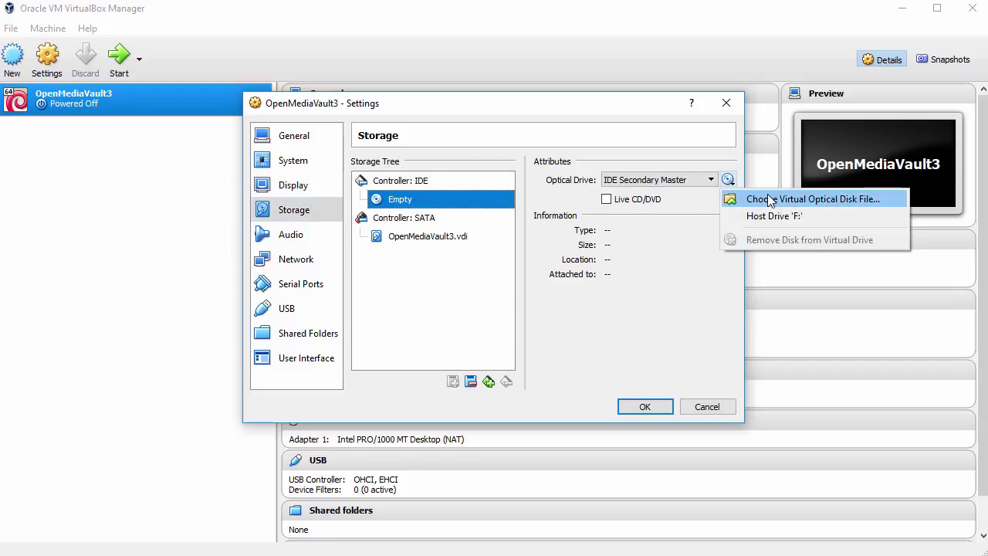
left_click(772, 201)
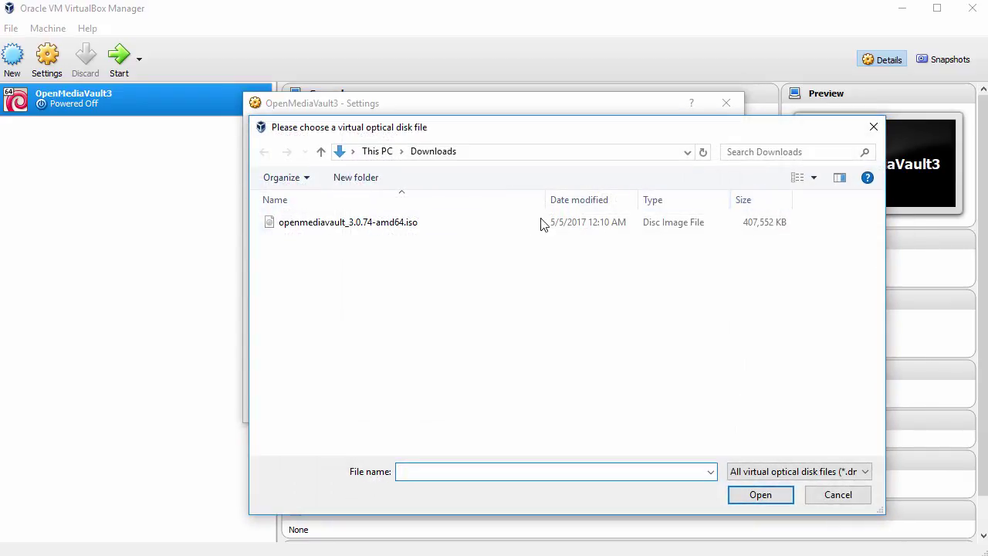
left_click(407, 231)
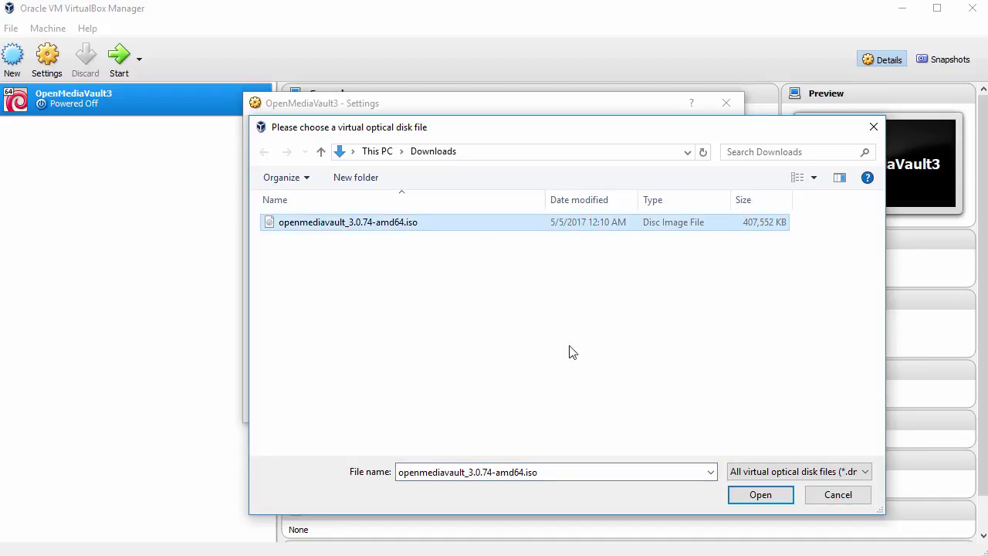
left_click(766, 497)
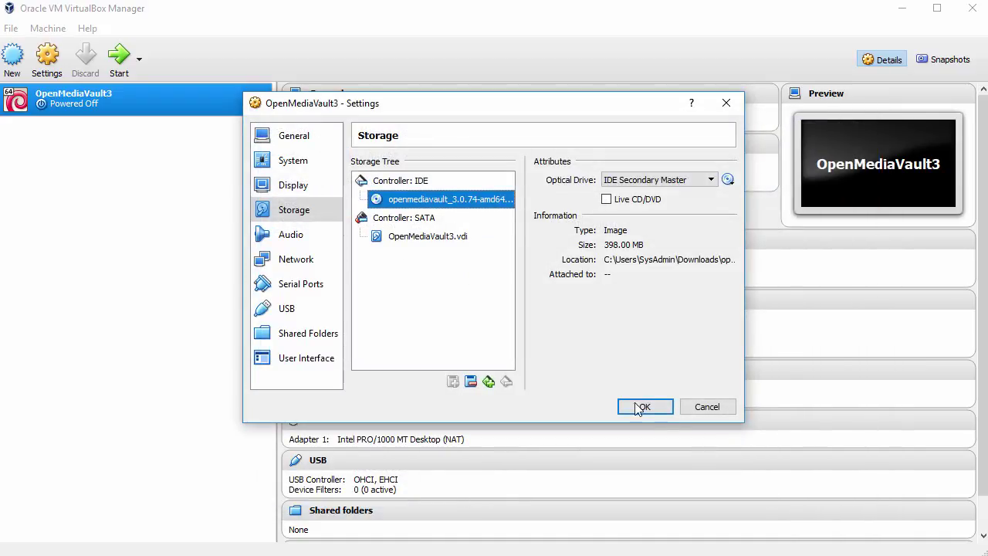
Turn off audio, set Adapter 1 to Bridged Adapter on the Realtek controller, and save.
left_click(312, 237)
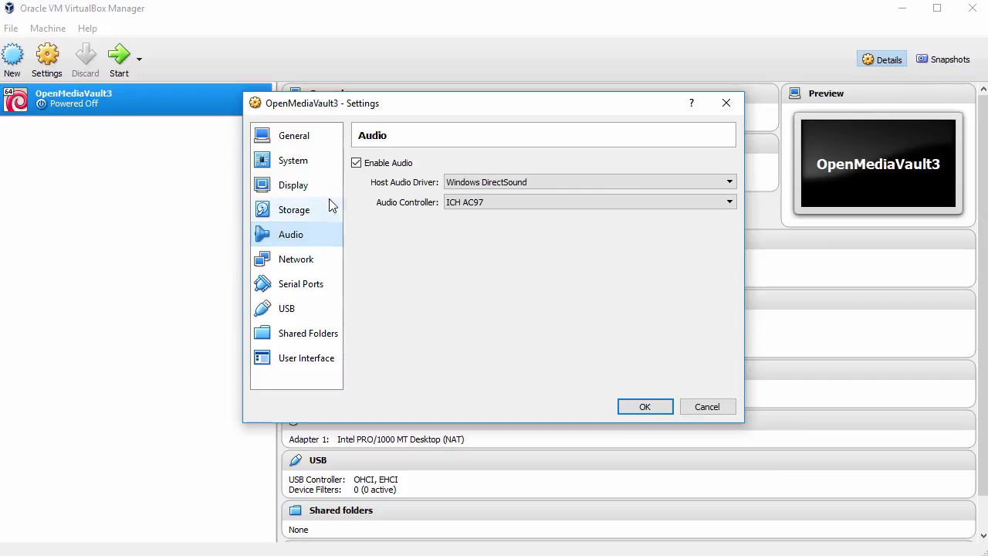
left_click(357, 165)
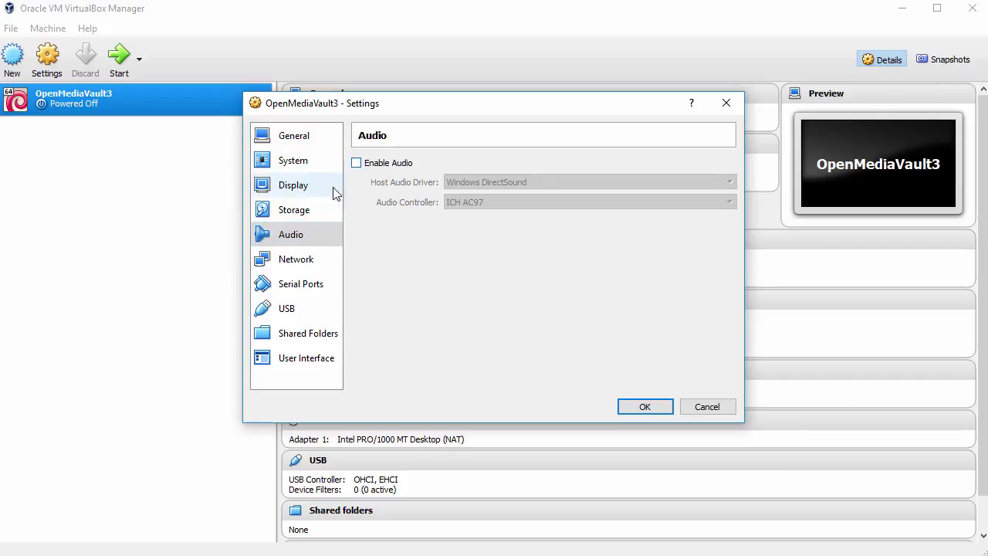
left_click(308, 263)
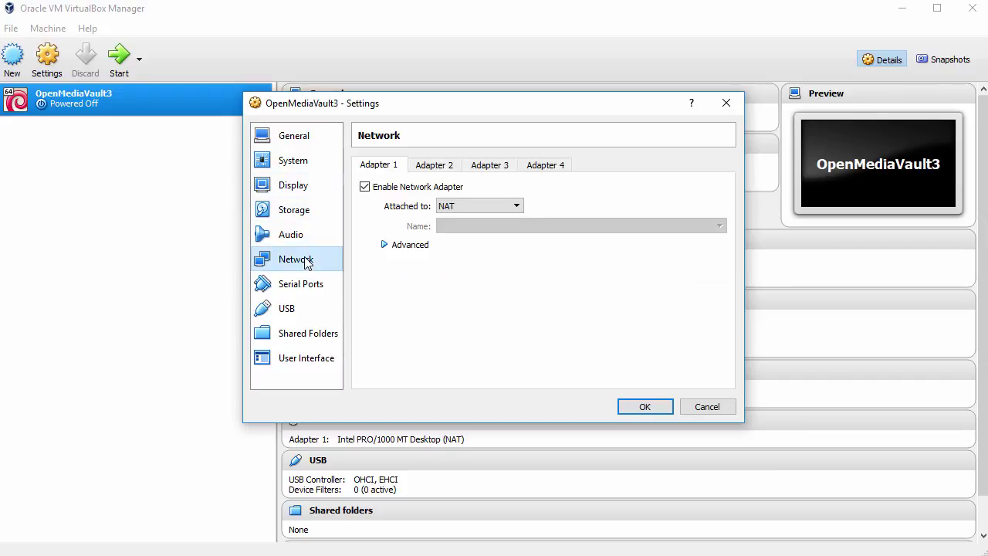
left_click(509, 210)
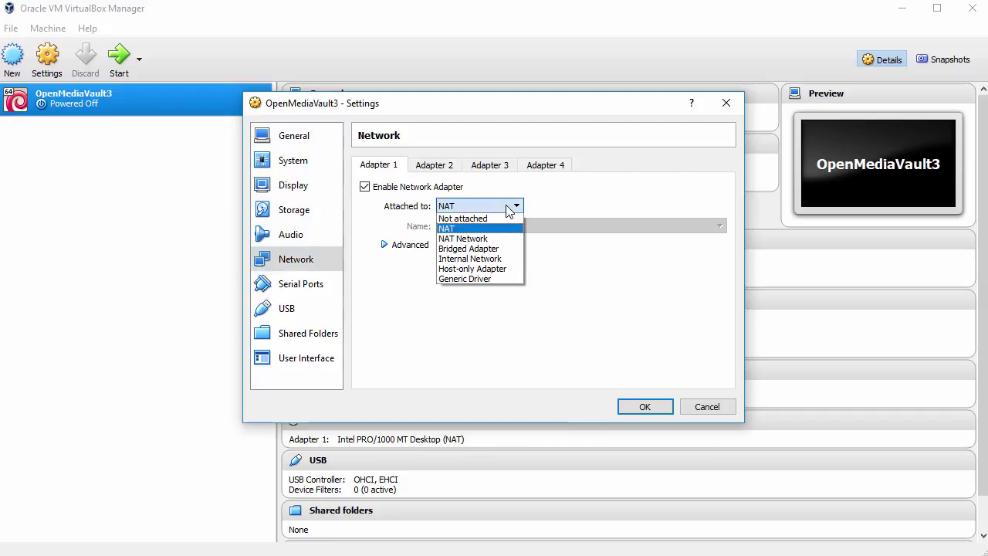
left_click(498, 249)
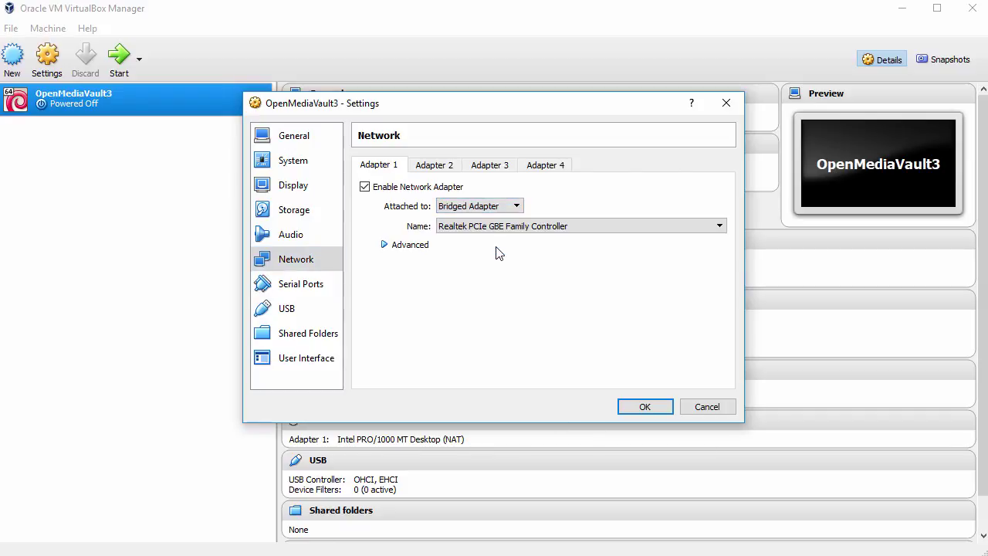
left_click(651, 410)
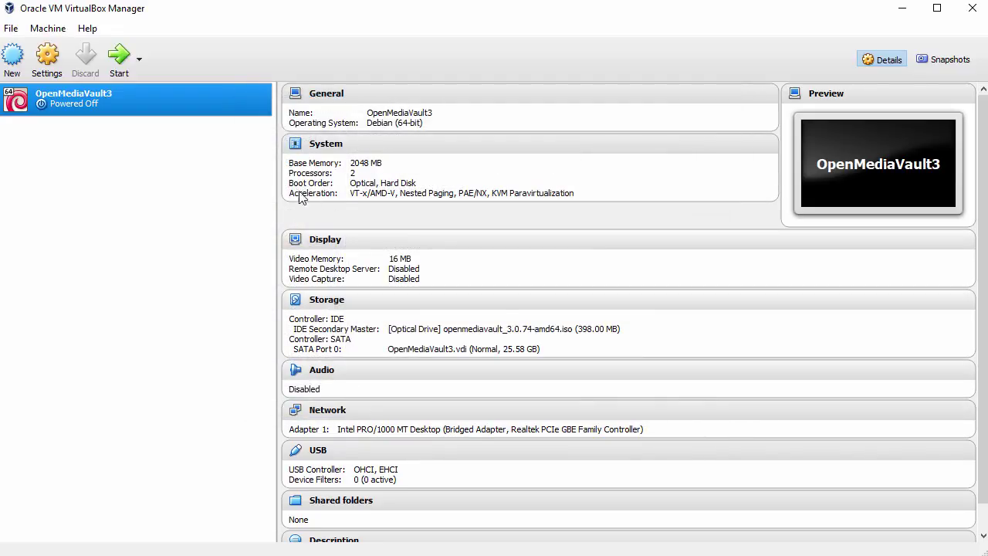
Start OpenMediaVault3 and dismiss the keyboard and mouse notices.
left_click(125, 66)
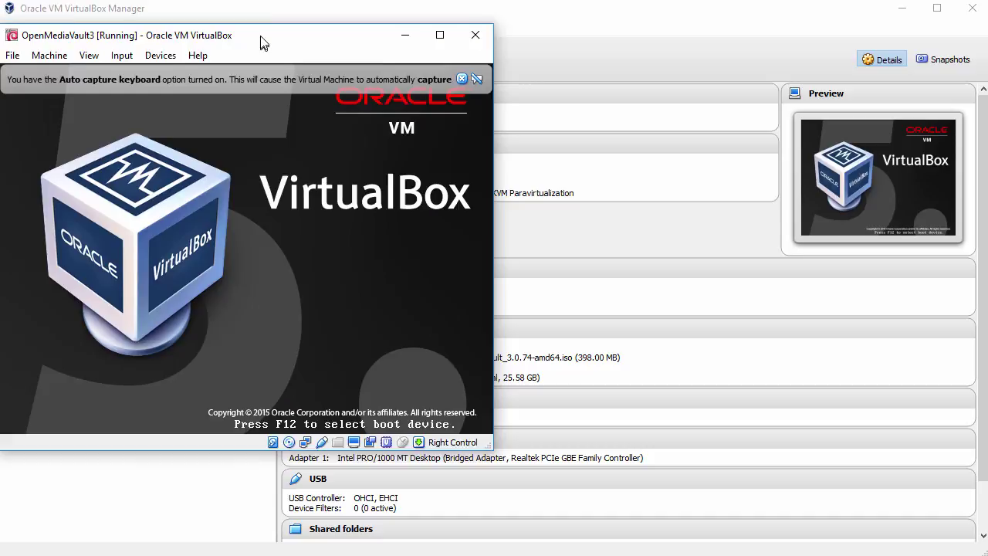
left_click_drag(260, 39, 261, 18)
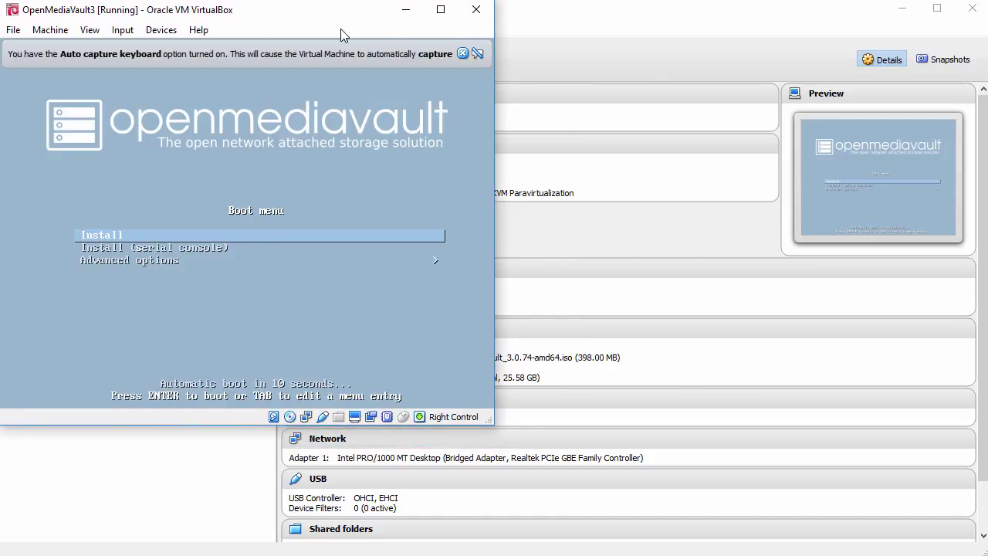
left_click(461, 53)
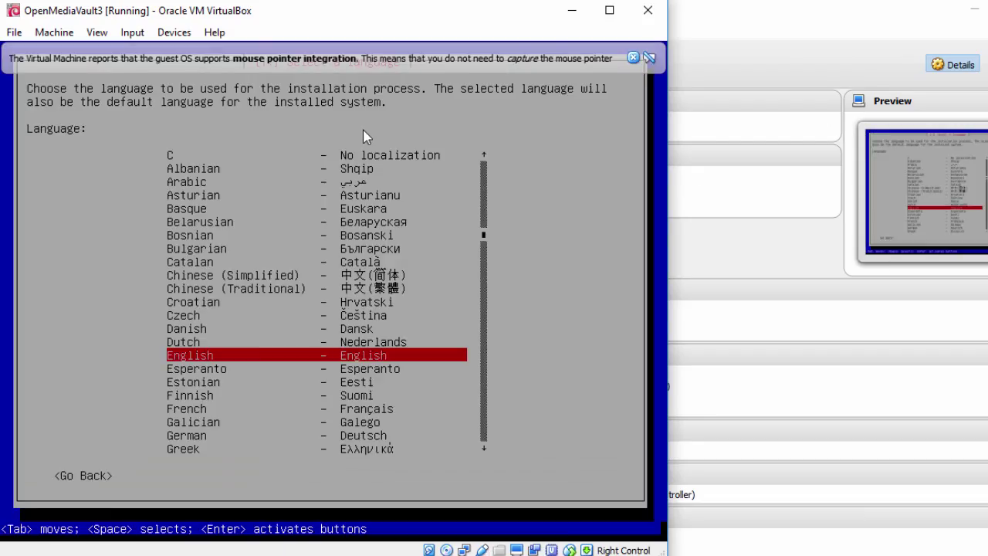
left_click(634, 58)
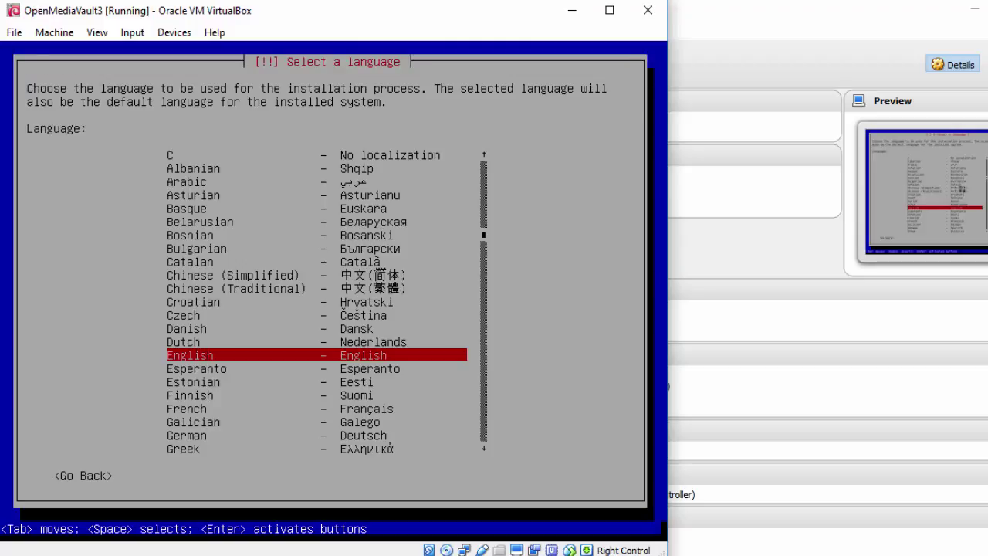
Accept English language, United States location and American English keymap.
key("Return")
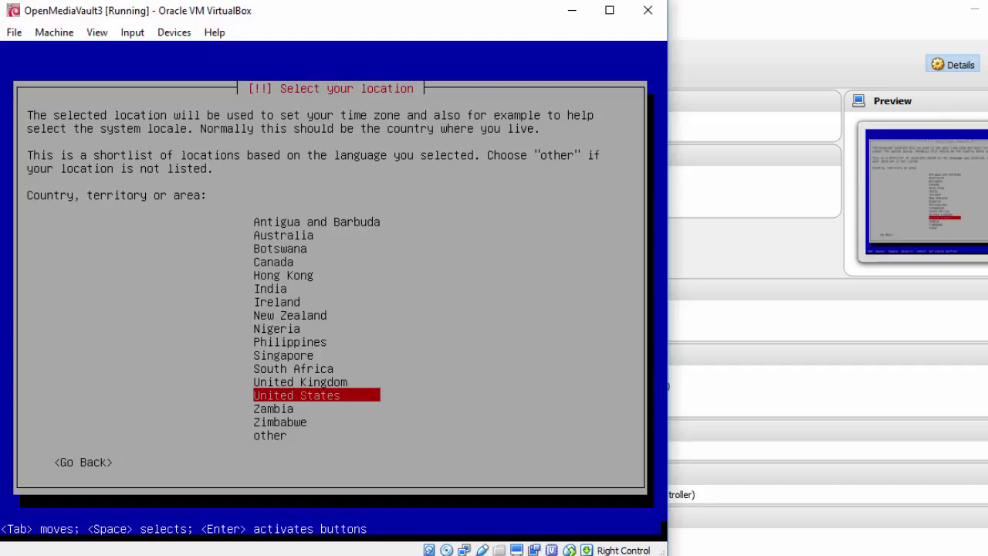
key("Return")
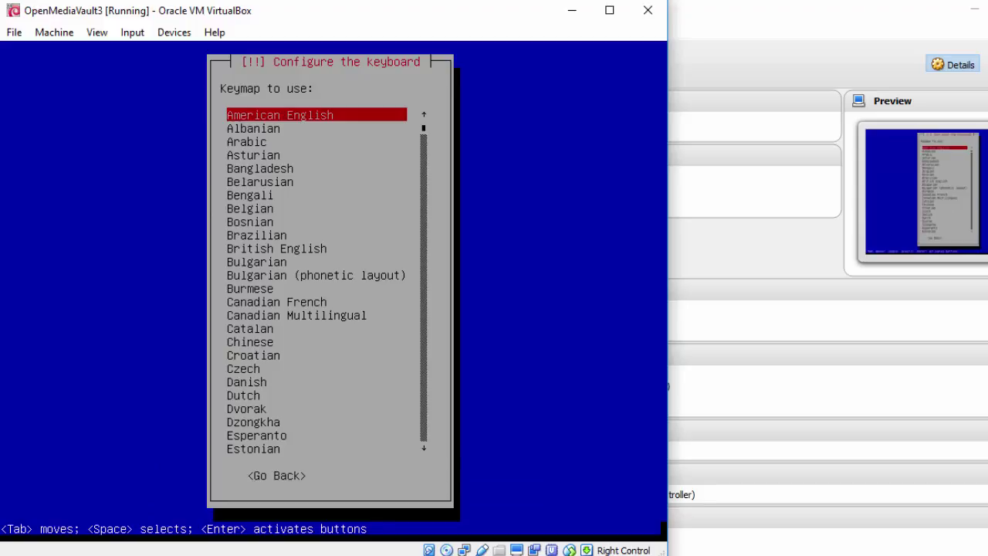
key("Return")
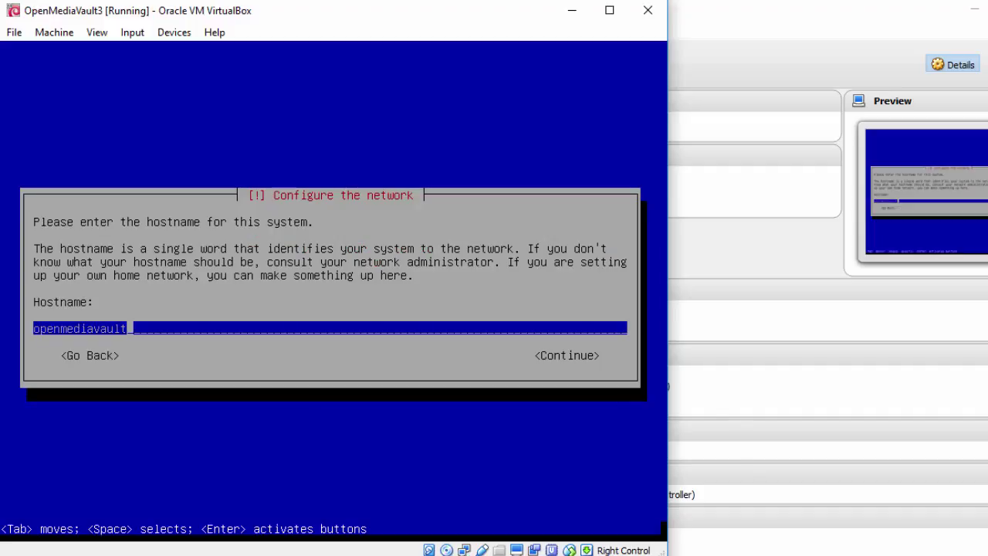
Set the hostname to openmediavault3 and the domain name to lab.local.
type("3")
key("Tab")
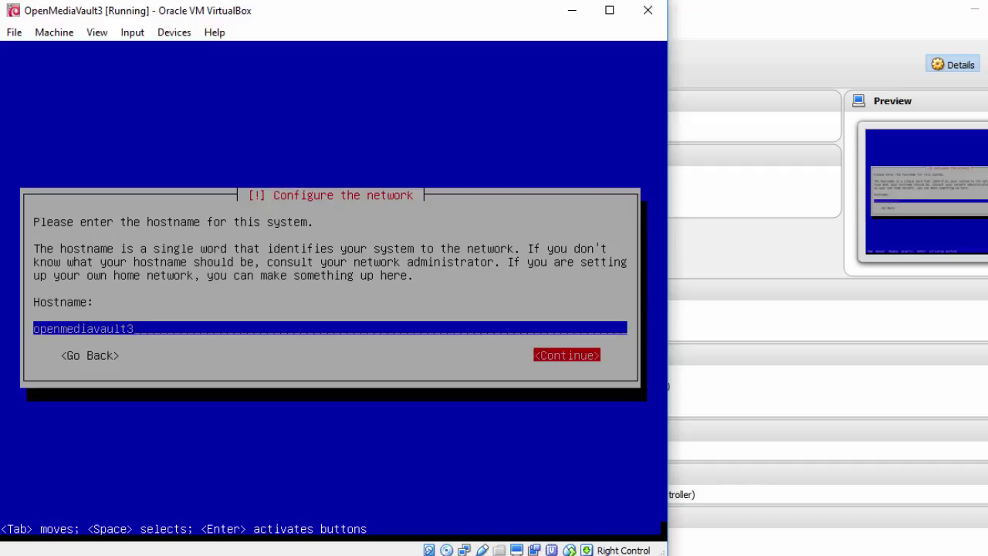
key("Return")
key("BackSpace")
key("BackSpace")
key("BackSpace")
key("BackSpace")
key("BackSpace")
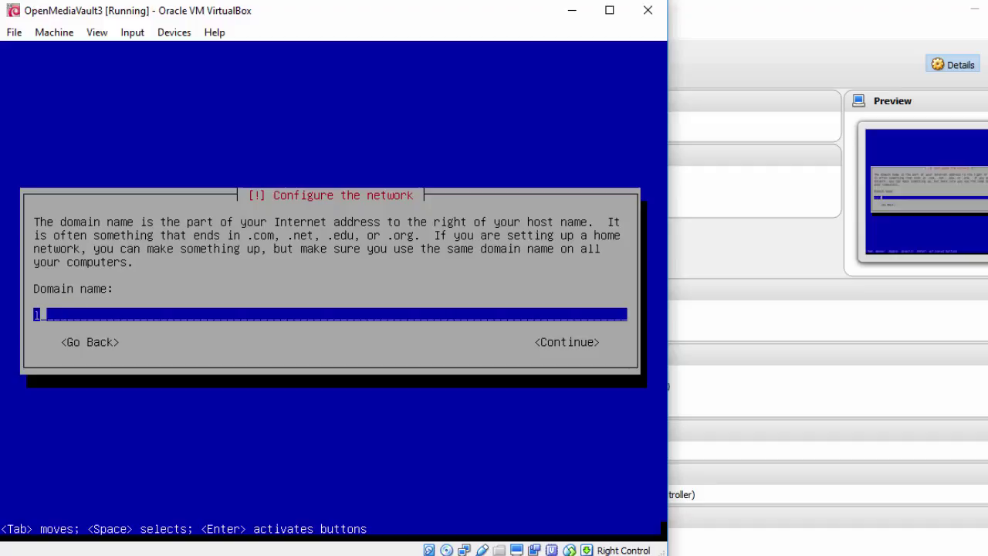
type("lab.local")
key("Tab")
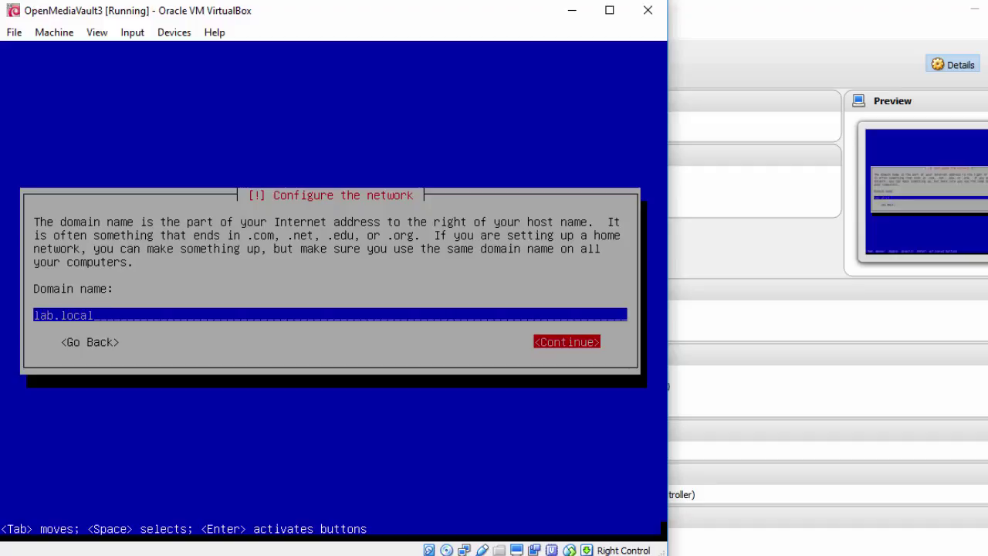
key("Return")
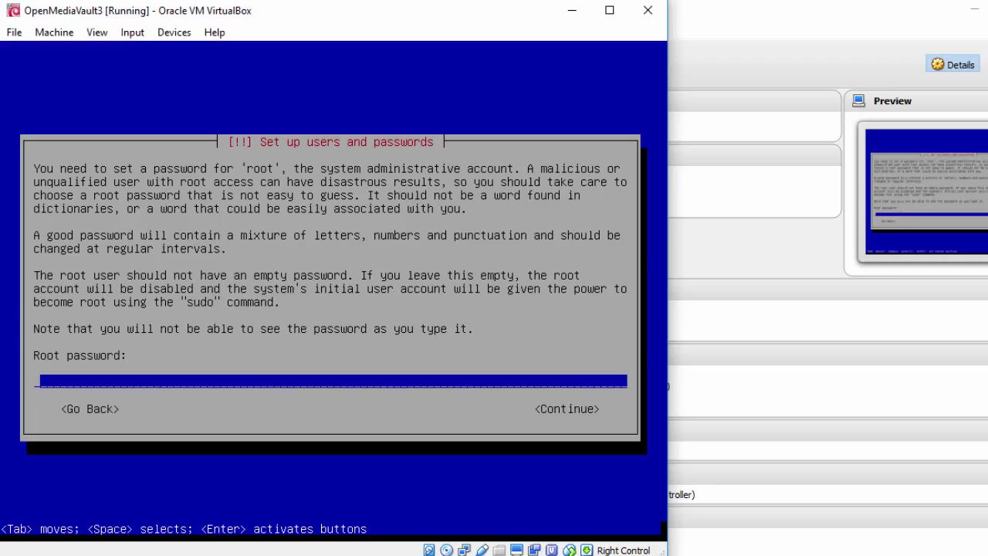
Enter and confirm the root password, then choose the Mountain time zone.
type("********")
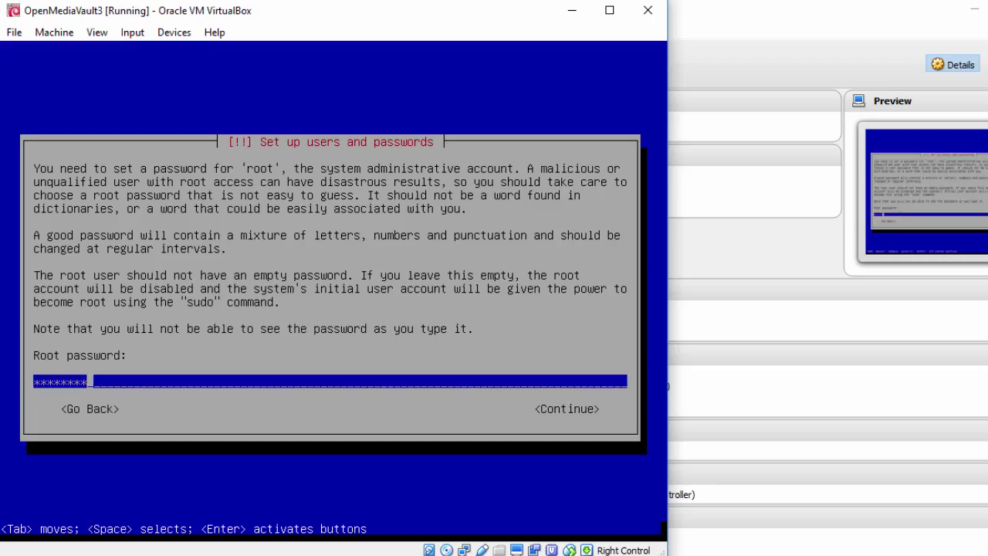
key("Tab")
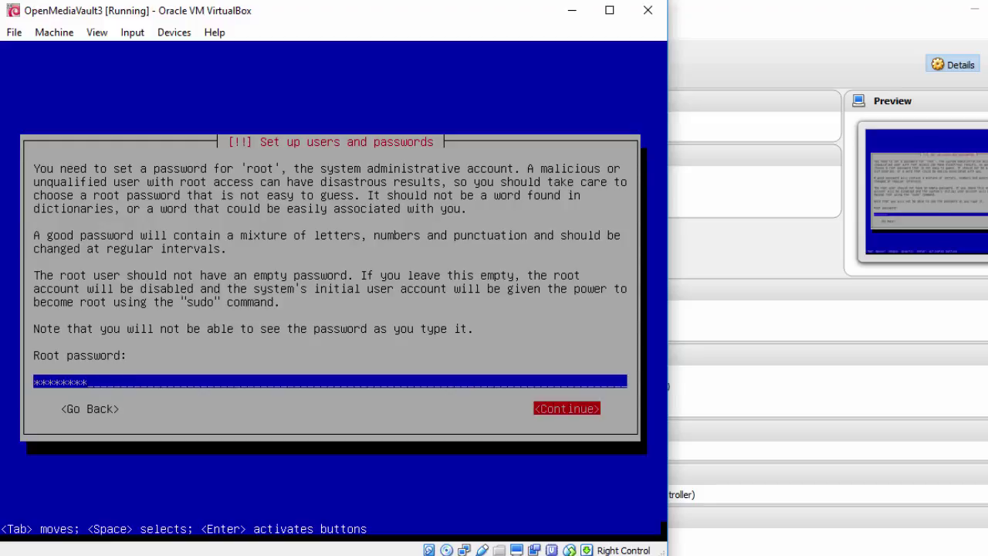
key("Return")
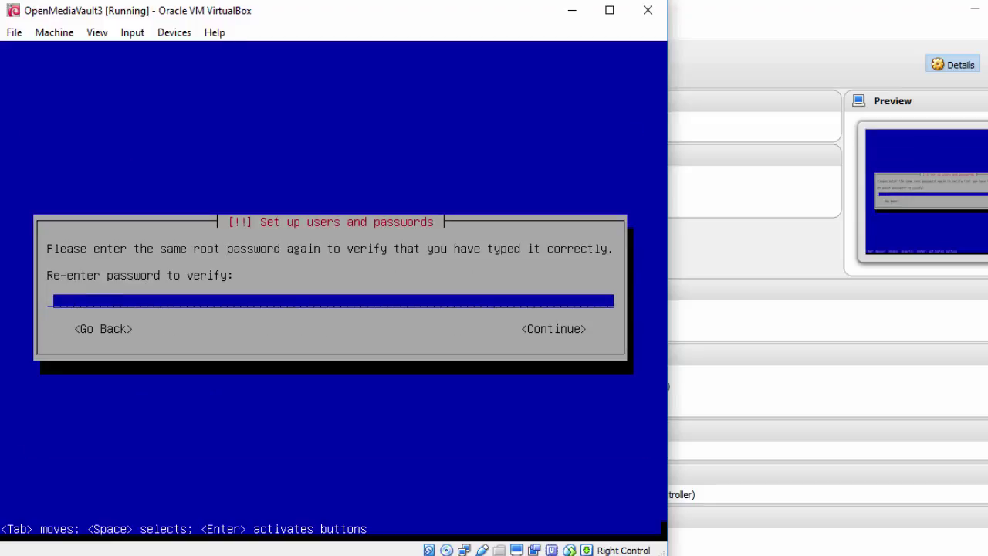
type("********")
key("Tab")
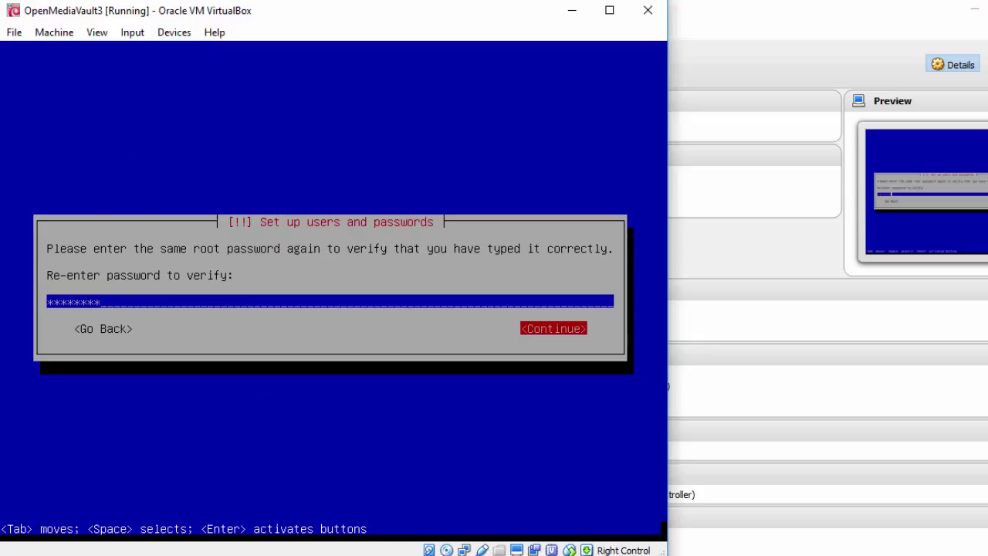
key("Return")
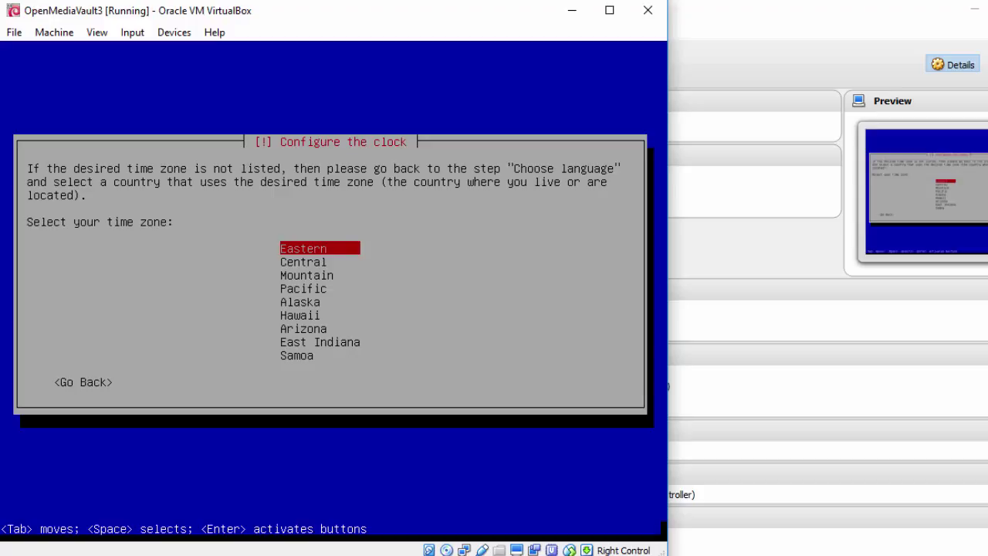
key("Down")
key("Down")
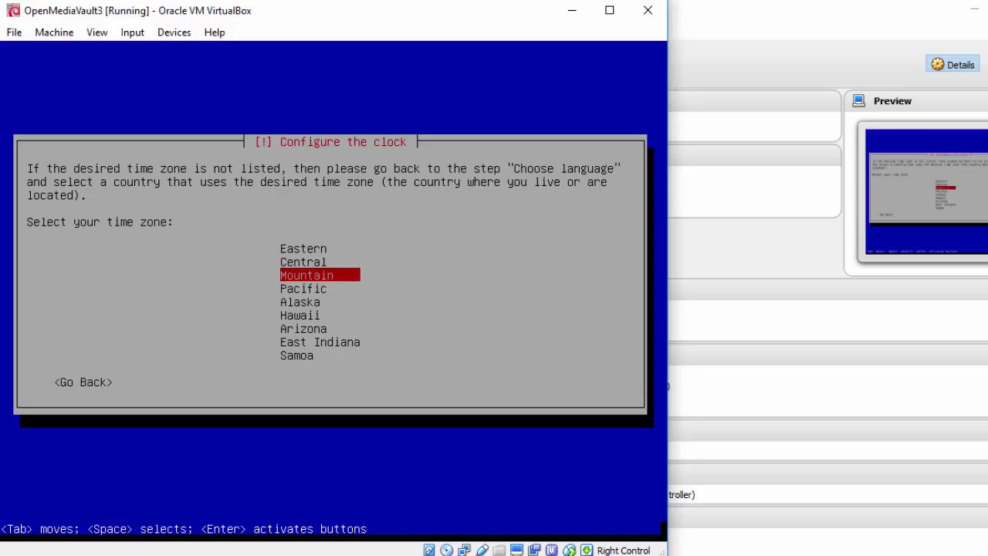
key("Return")
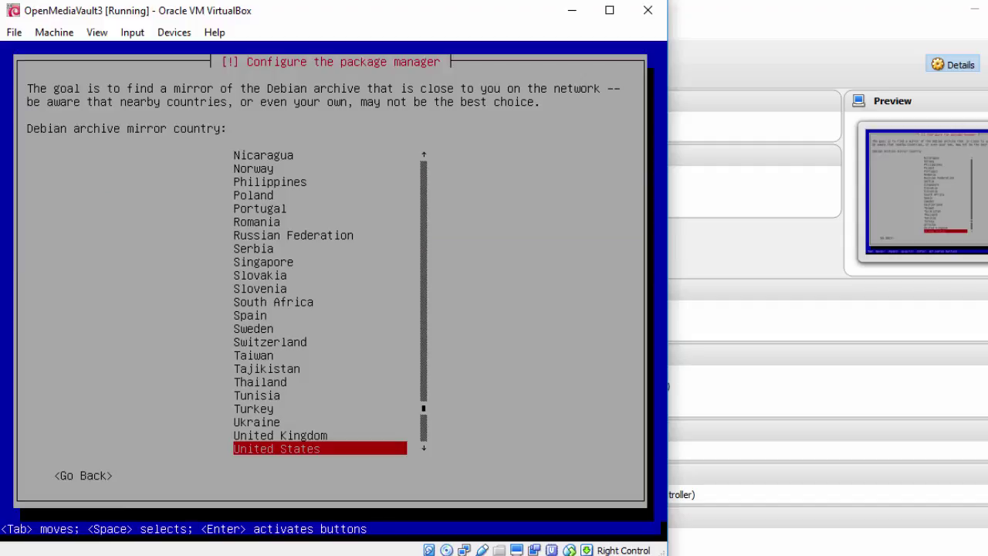
Pick the United States mirror debian.csail.mit.edu and leave the HTTP proxy blank.
key("Return")
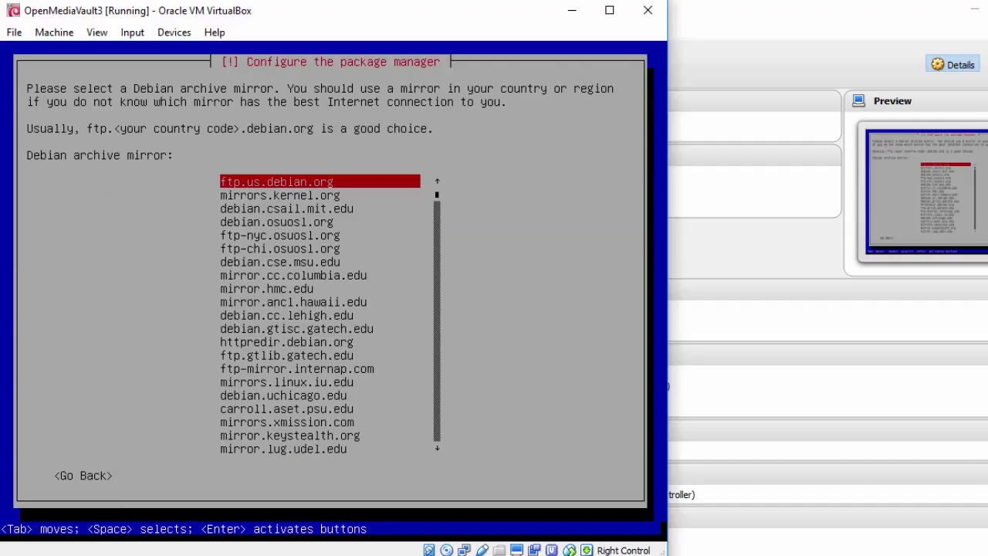
key("Down")
key("Down")
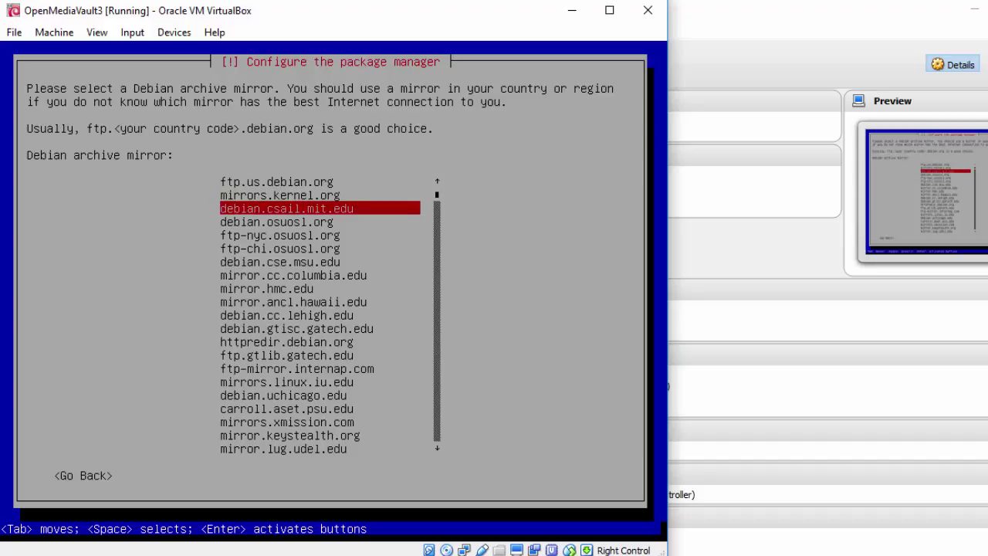
key("Return")
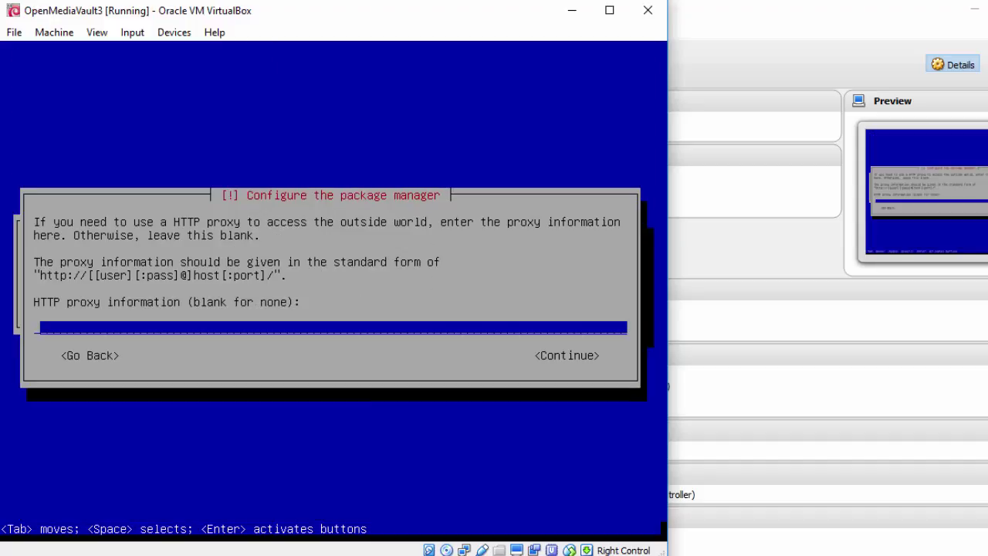
key("Tab")
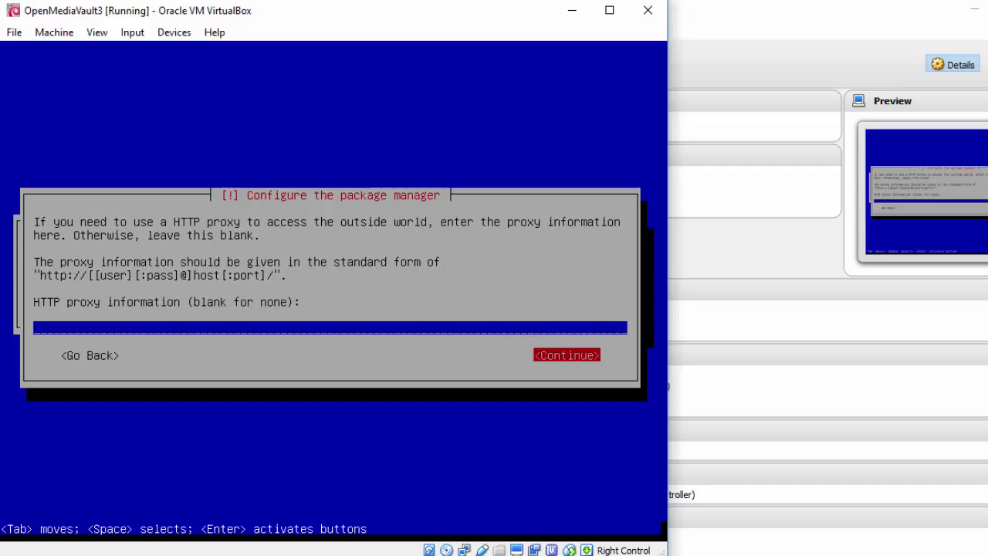
key("Return")
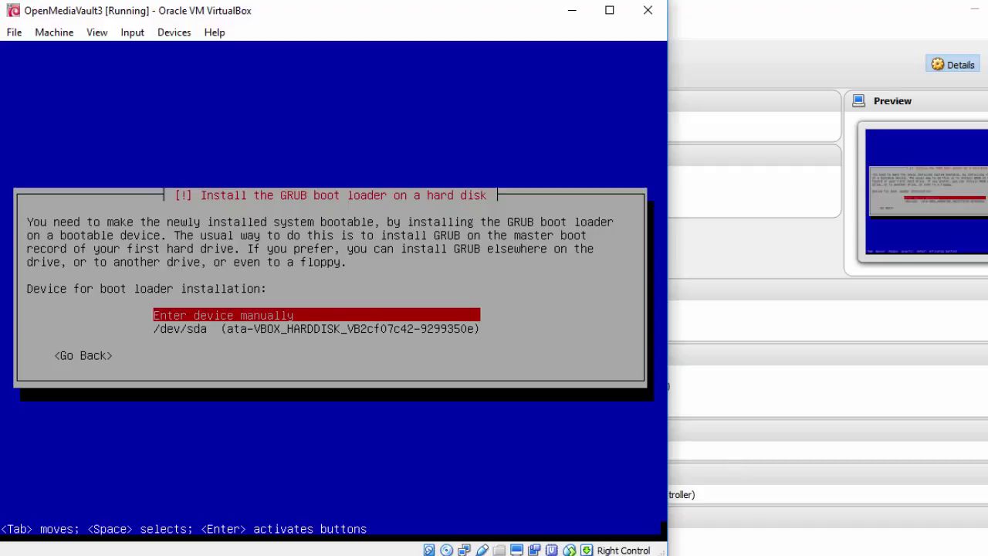
Install GRUB on /dev/sda and reboot after installation completes.
key("Down")
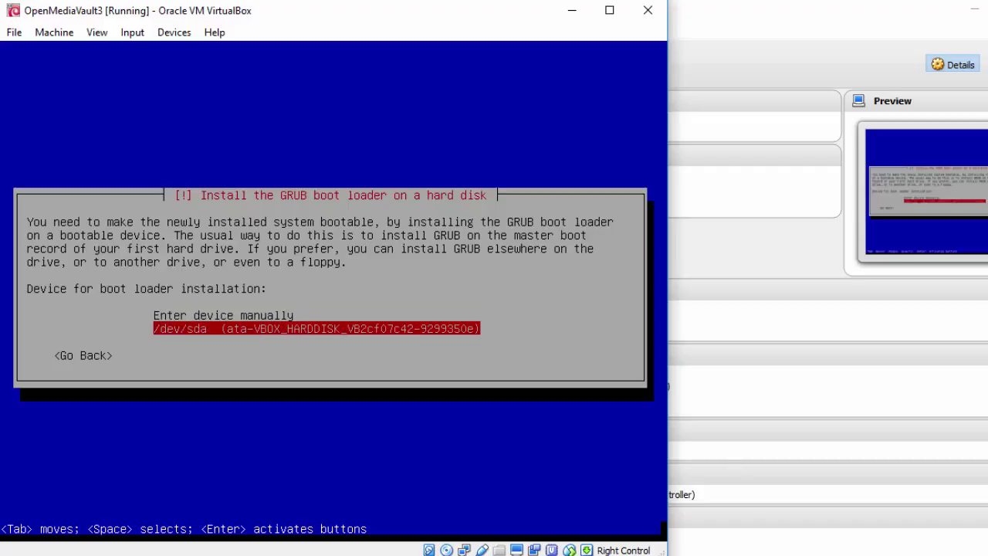
key("Return")
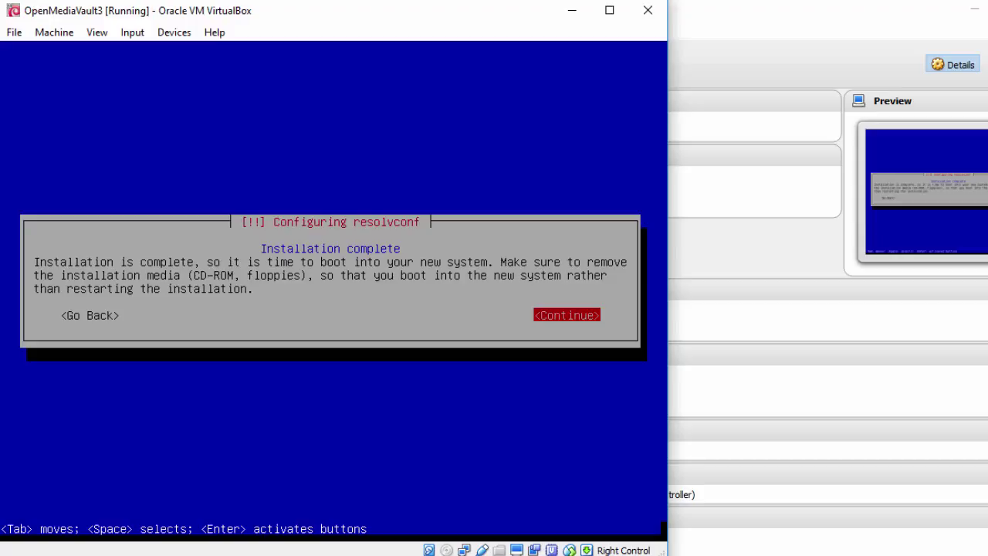
key("Return")
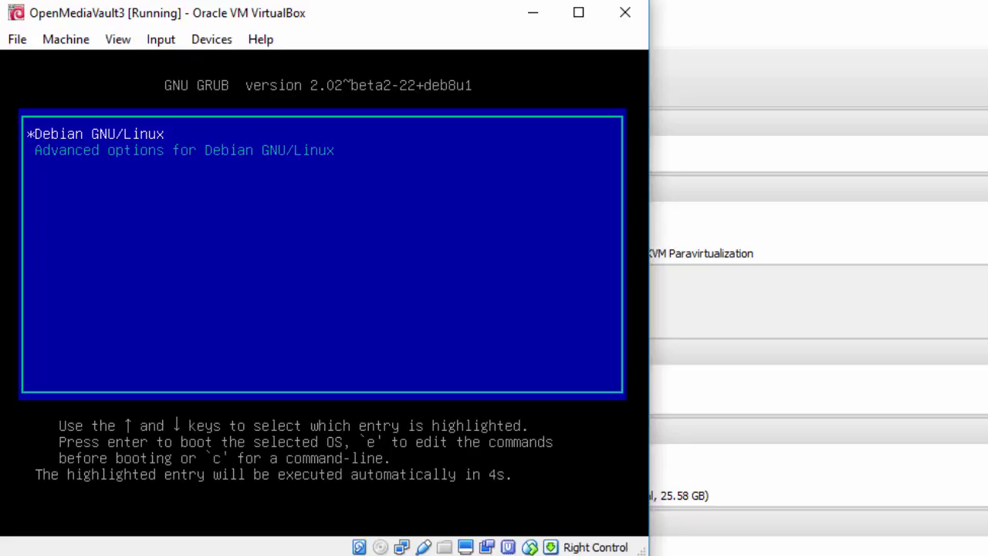
Boot Debian GNU/Linux and log in to the console as root.
key("Return")
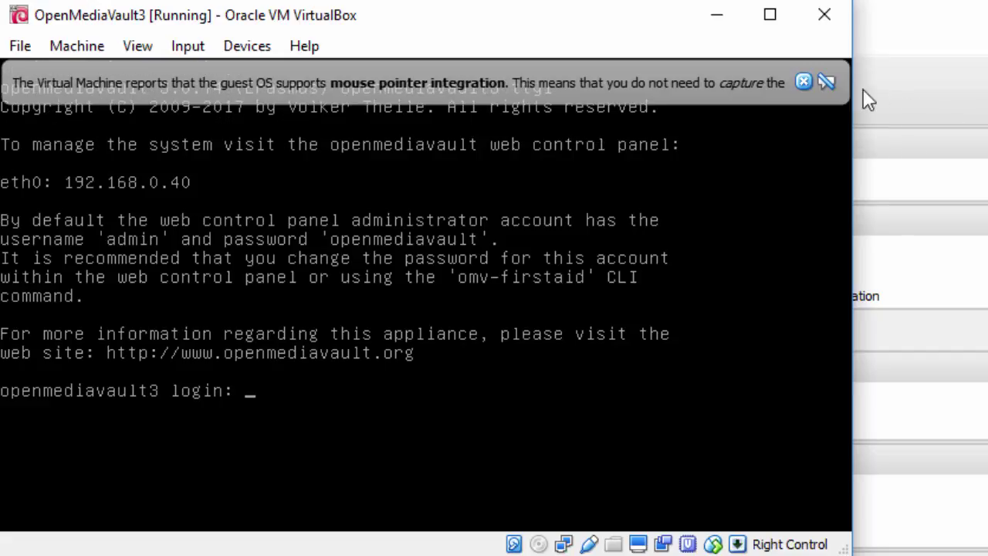
left_click(804, 82)
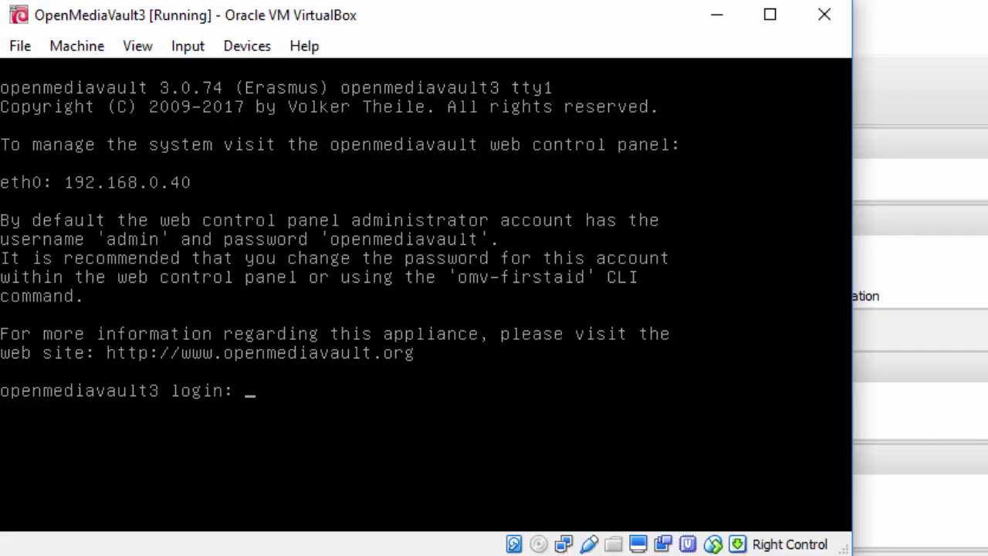
type("root")
key("Return")
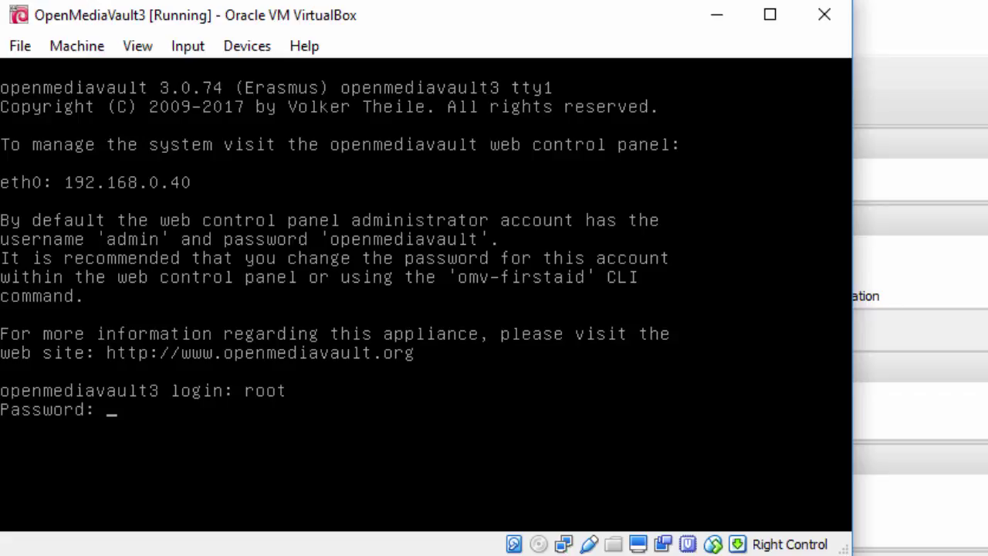
key("Return")
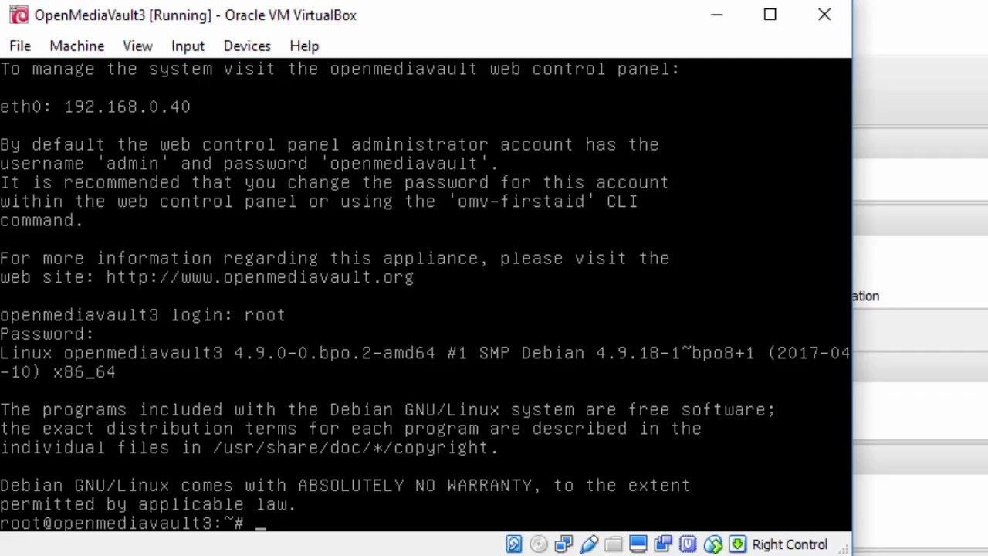
key("Return")
Run hostname and hostnamectl to confirm openmediavault3 on Debian 8.
type("hostname")
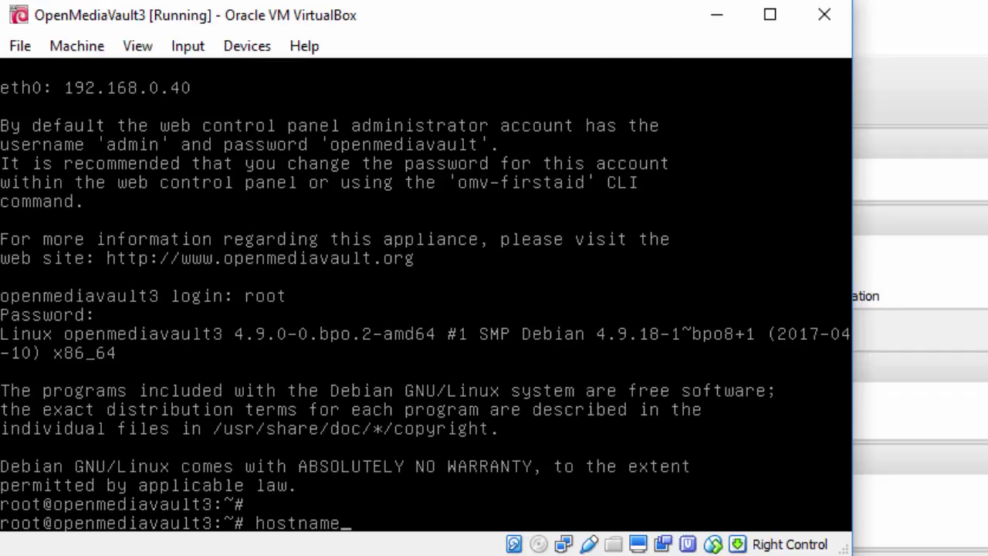
key("Return")
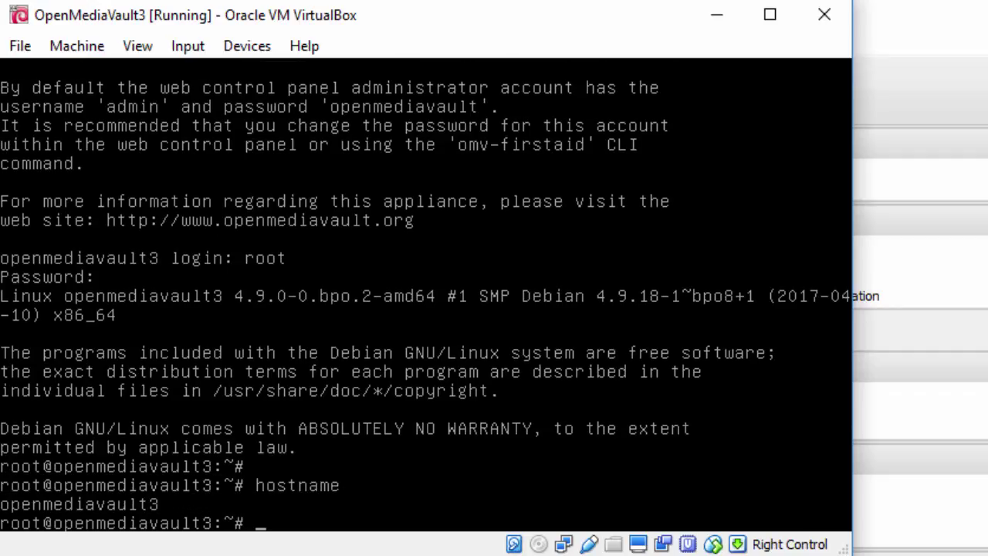
key("Return")
type("hostname")
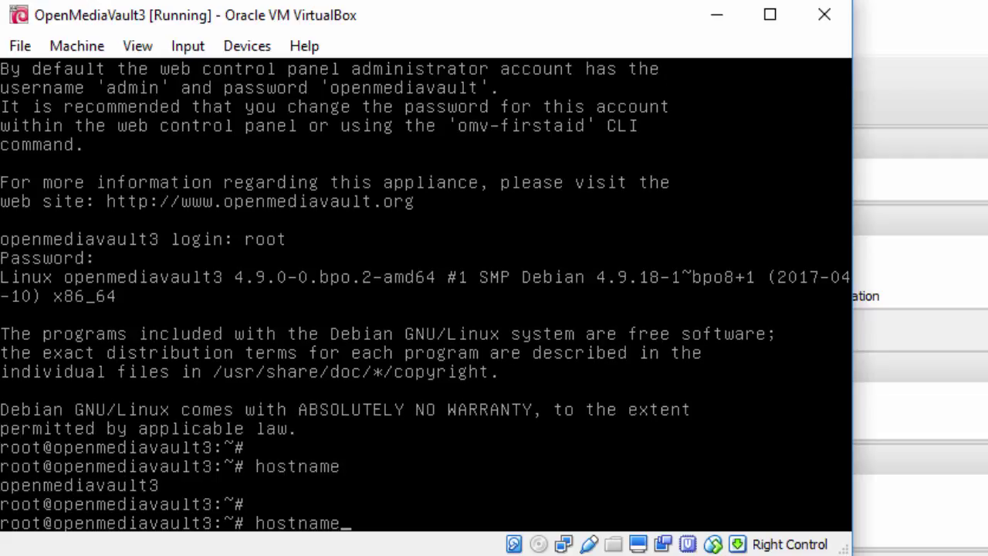
type("ctl")
key("Return")
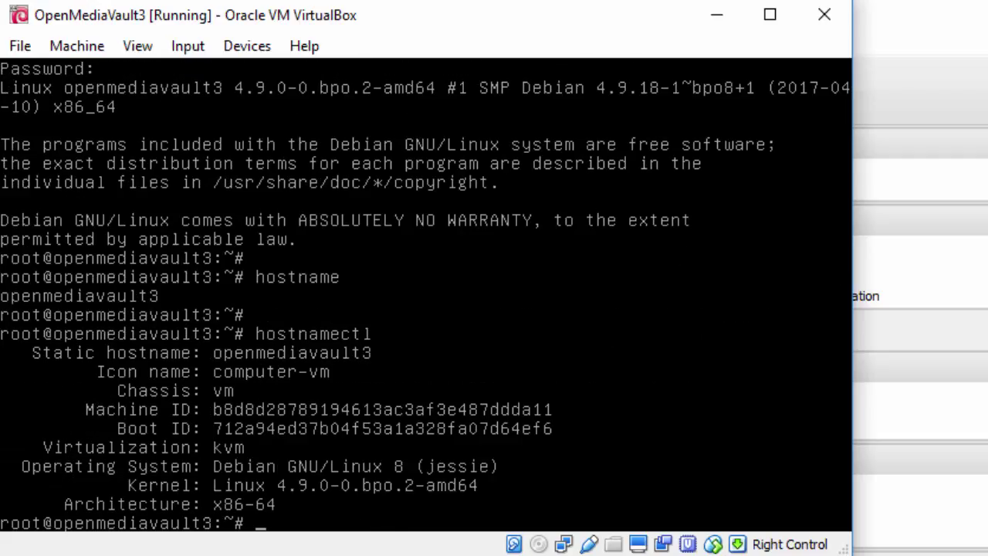
key("Return")
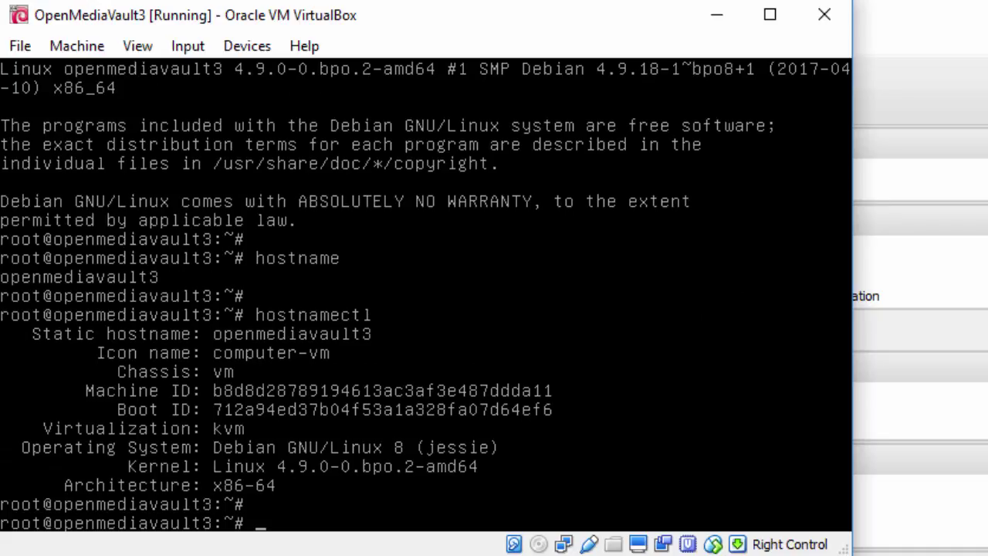
type("ping -c 3 www.goog")
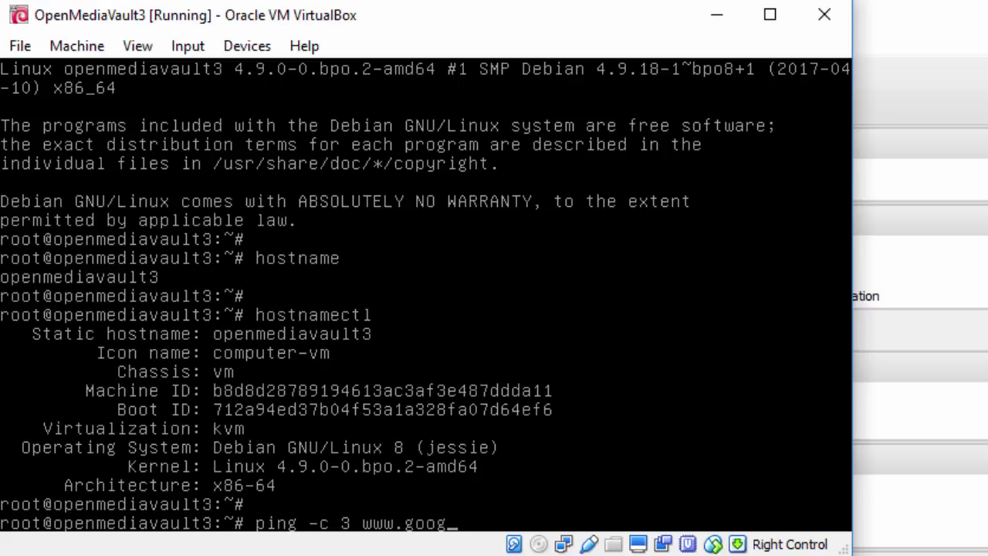
type("le.com")
key("Return")
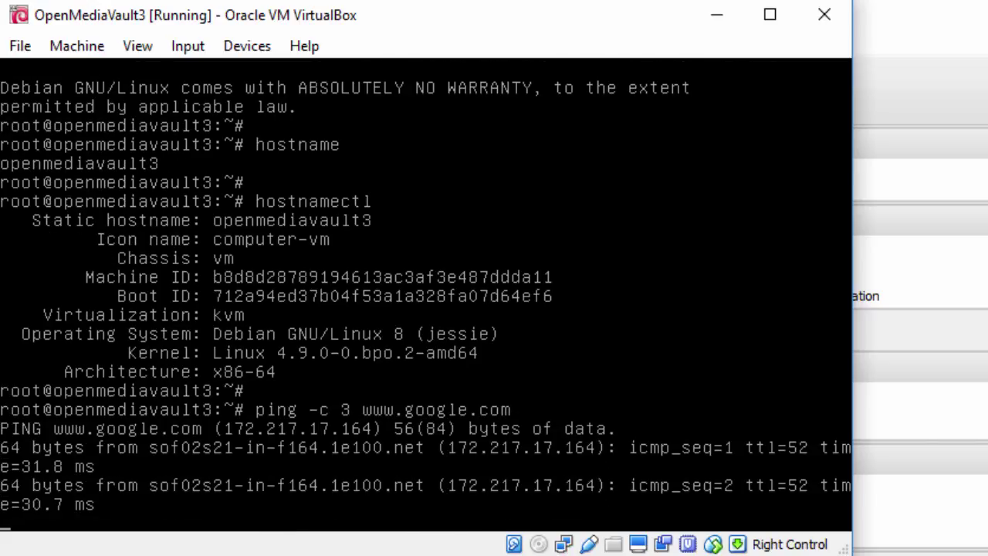
key("Return")
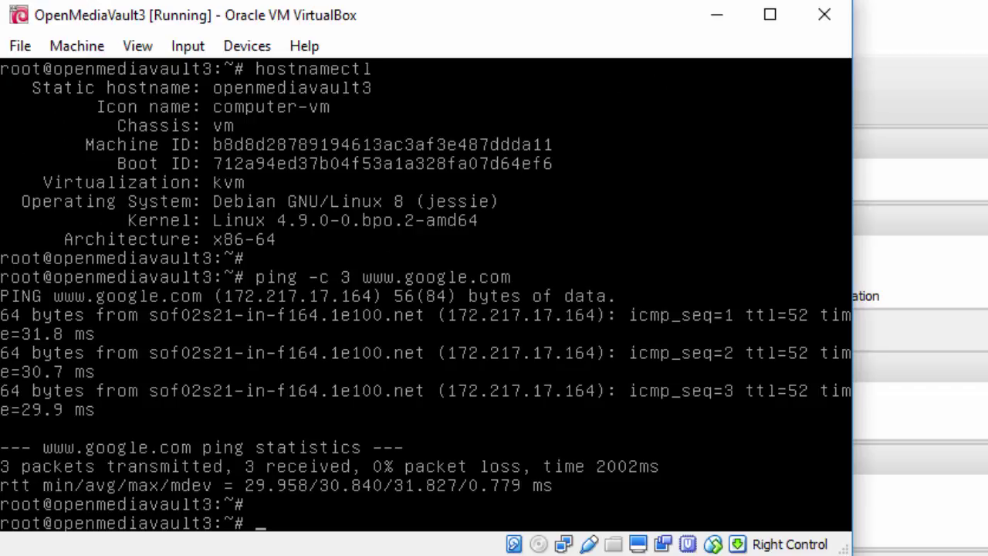
type("omv-firstaid")
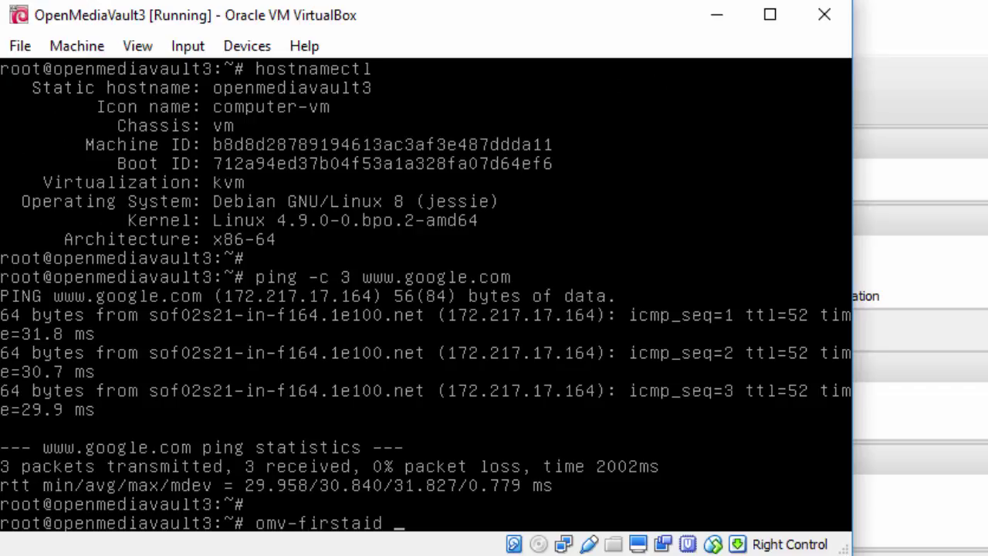
In omv-firstaid, configure eth0 without DHCPv4.
key("Return")
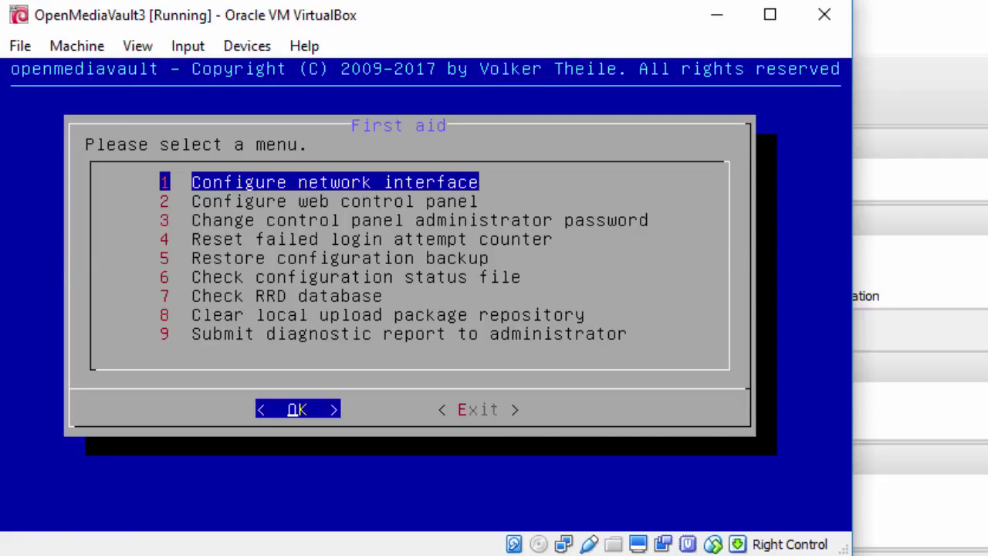
key("Return")
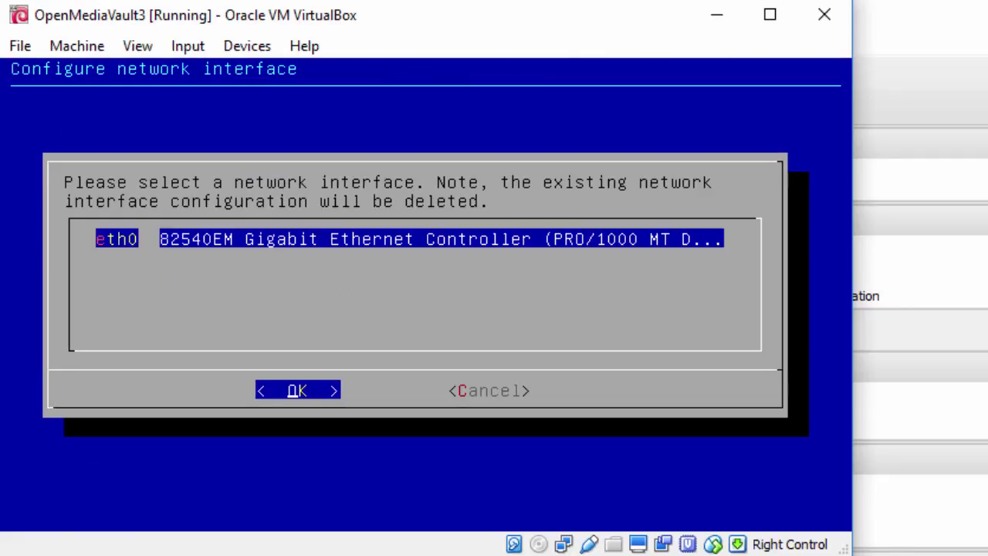
key("Return")
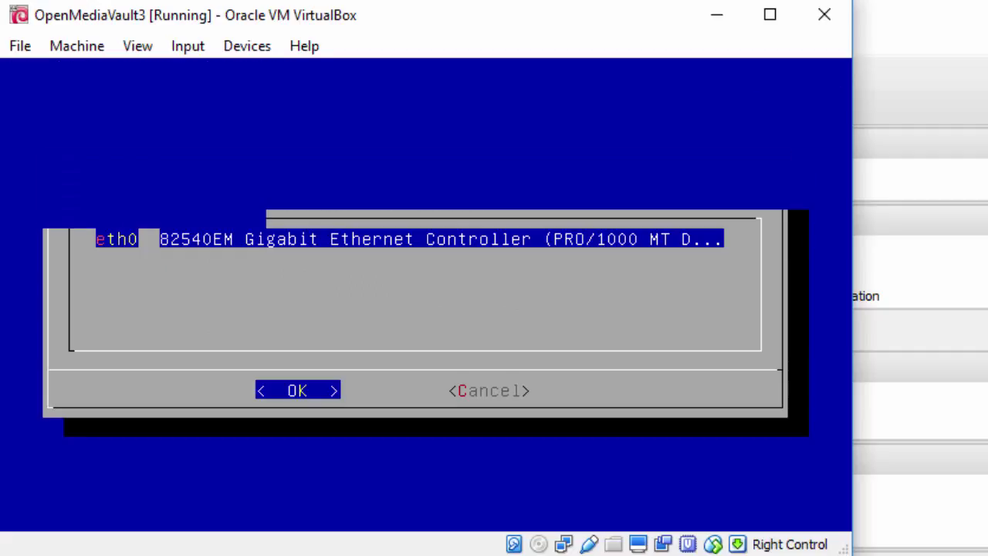
key("Right")
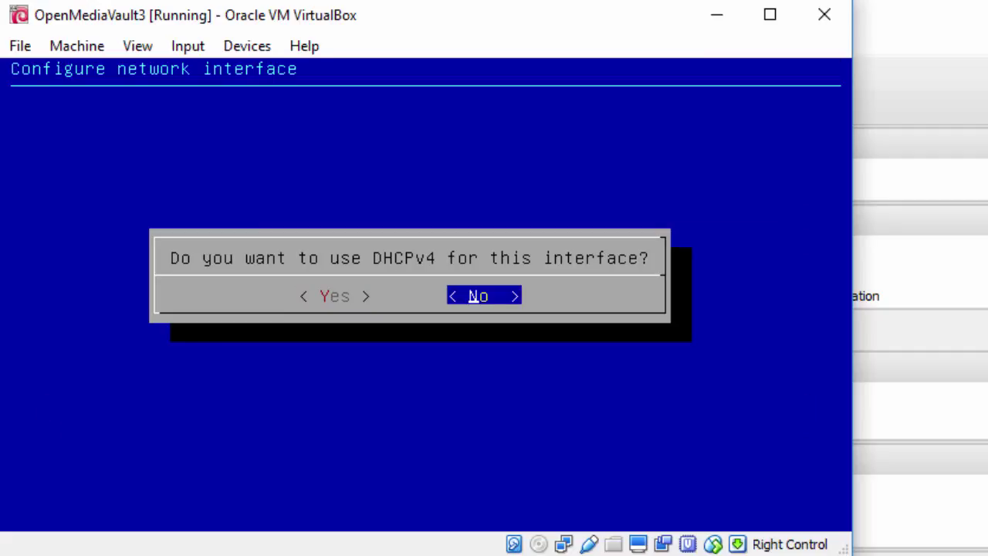
key("Return")
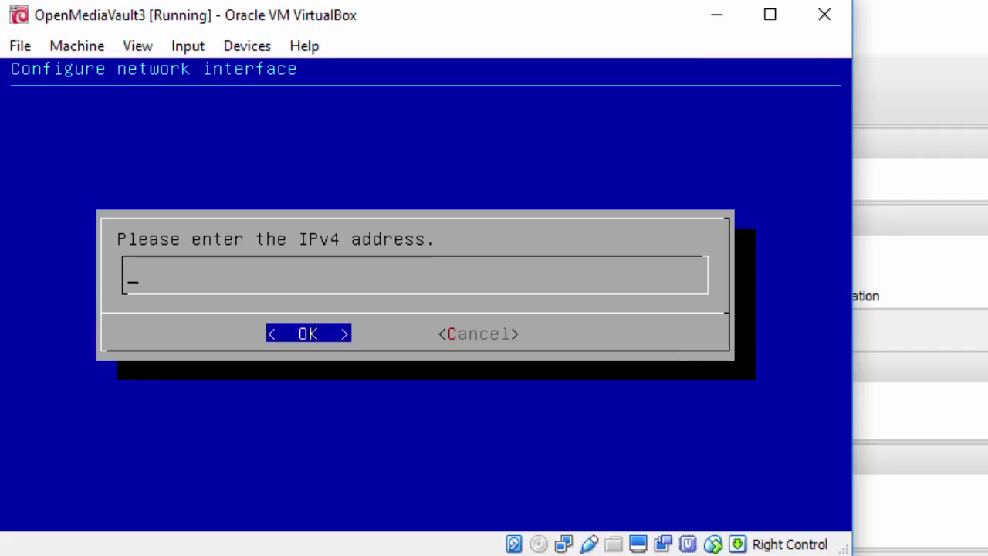
Assign 192.168.0.100/255.255.255.0, gateway 192.168.0.1, DNS 8.8.8.8, no IPv6 or Wake-on-LAN.
type("192.168")
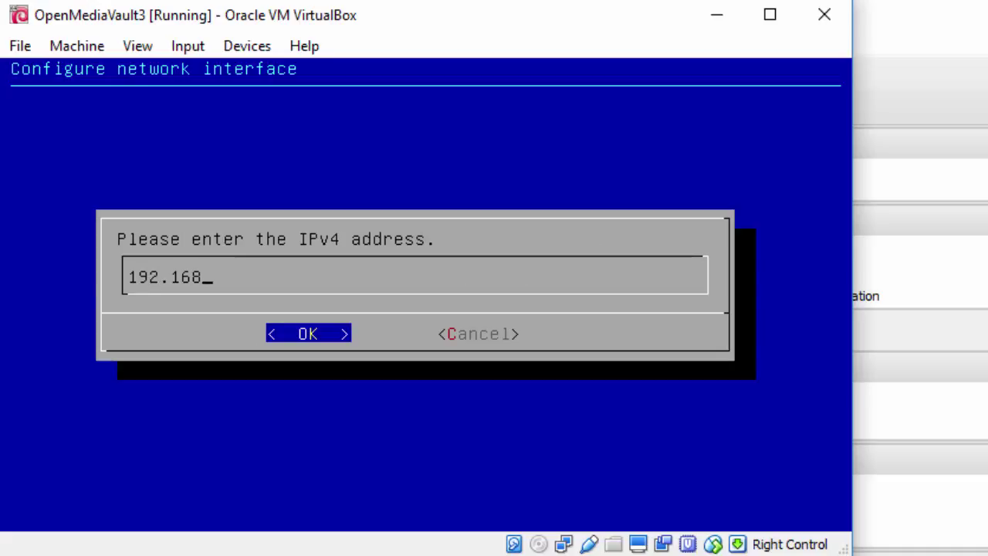
type(".0.100")
key("Return")
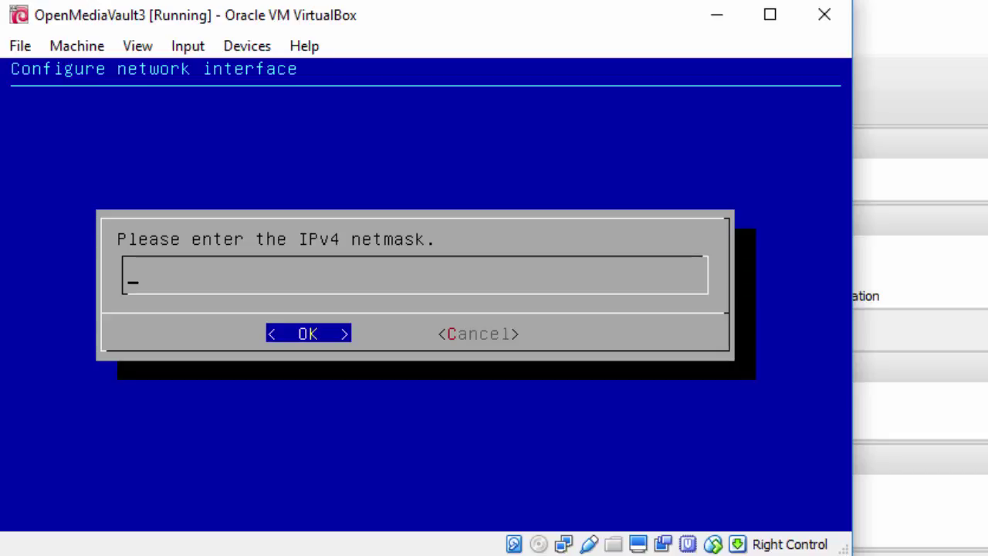
type("255.255.25")
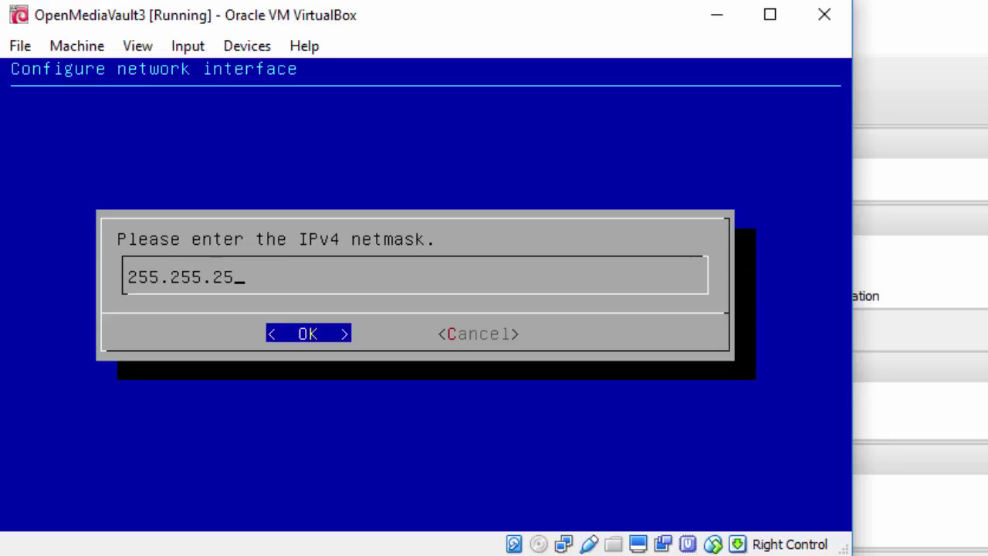
type("5.0")
key("Return")
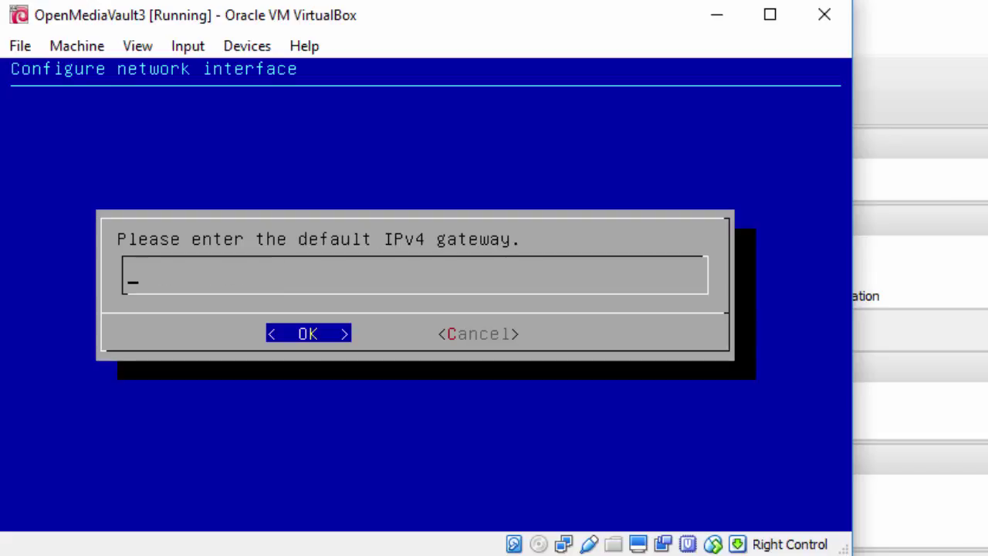
type("192.168")
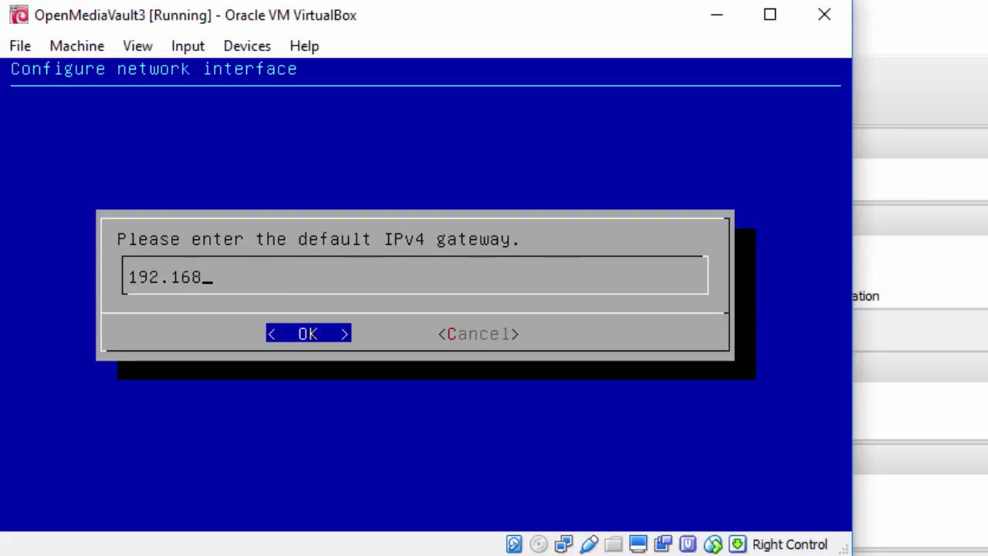
type(".0.1")
key("Return")
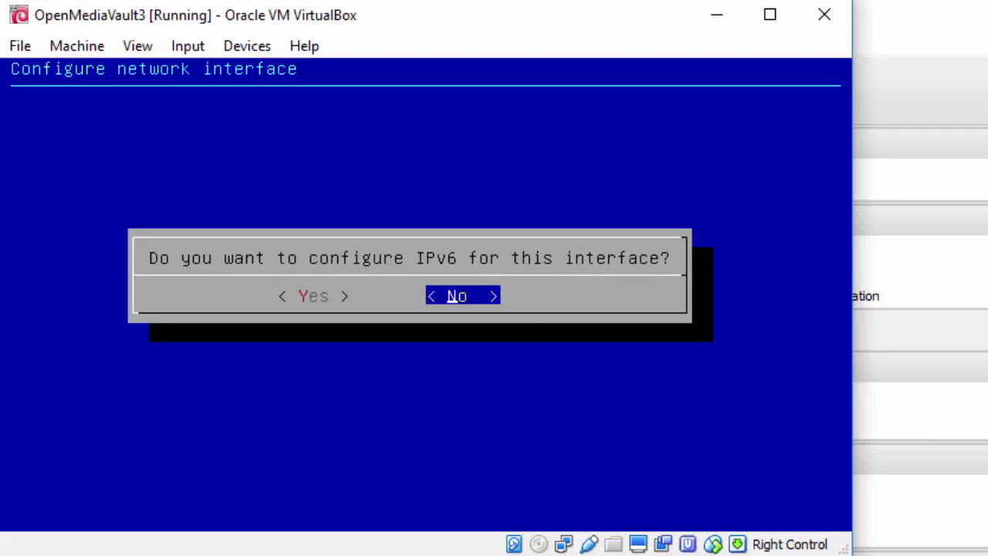
key("Return")
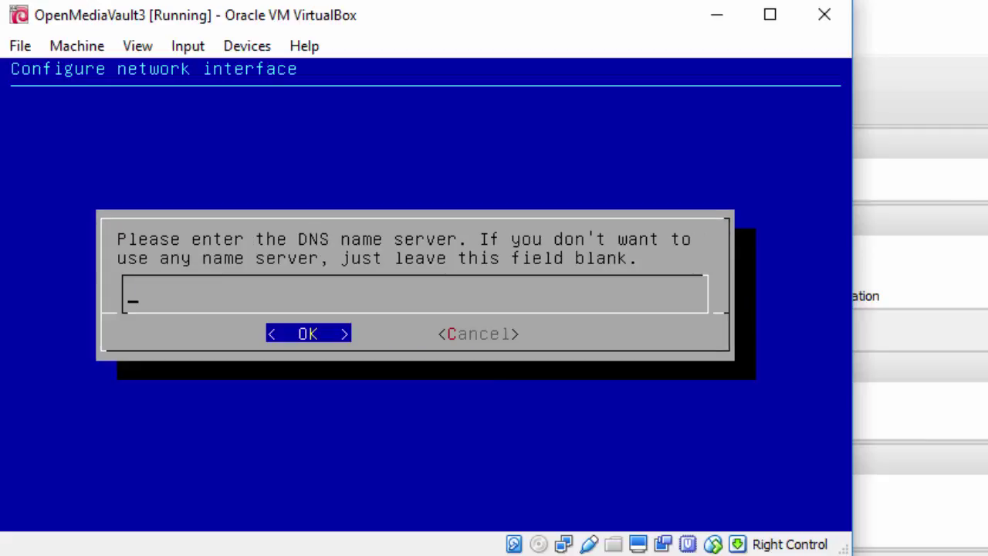
type("8.8.8.8")
key("Return")
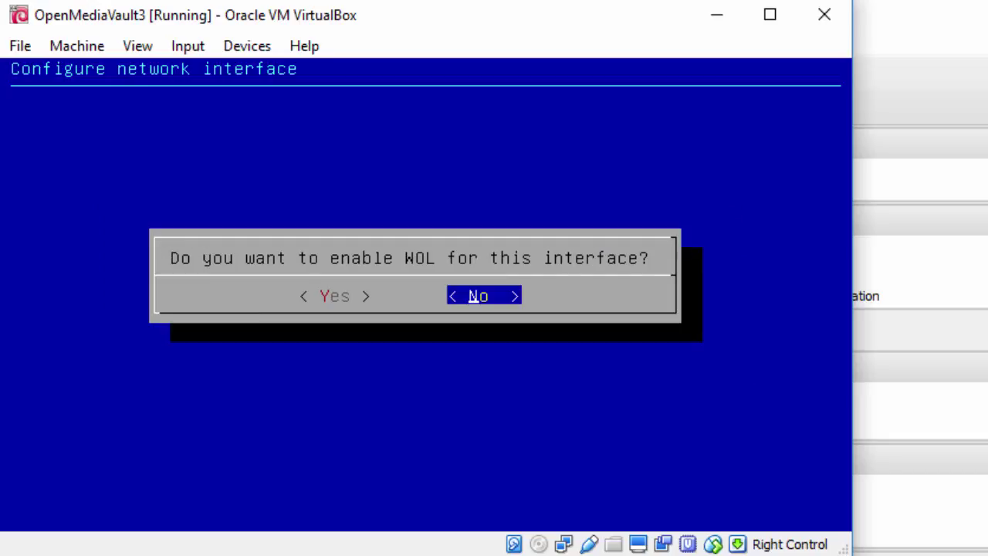
key("Return")
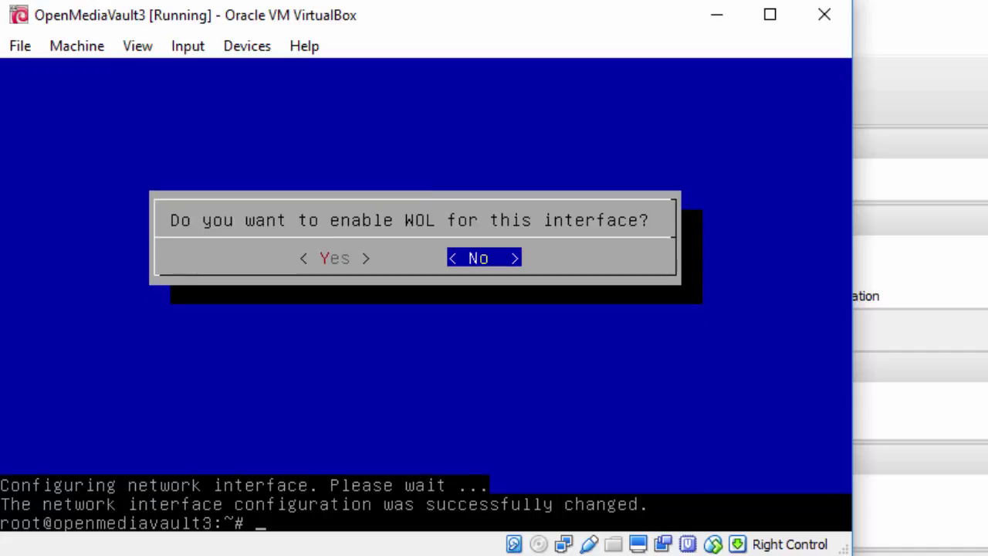
Relaunch the omv-firstaid menu.
key("Return")
type("omv-firstaid")
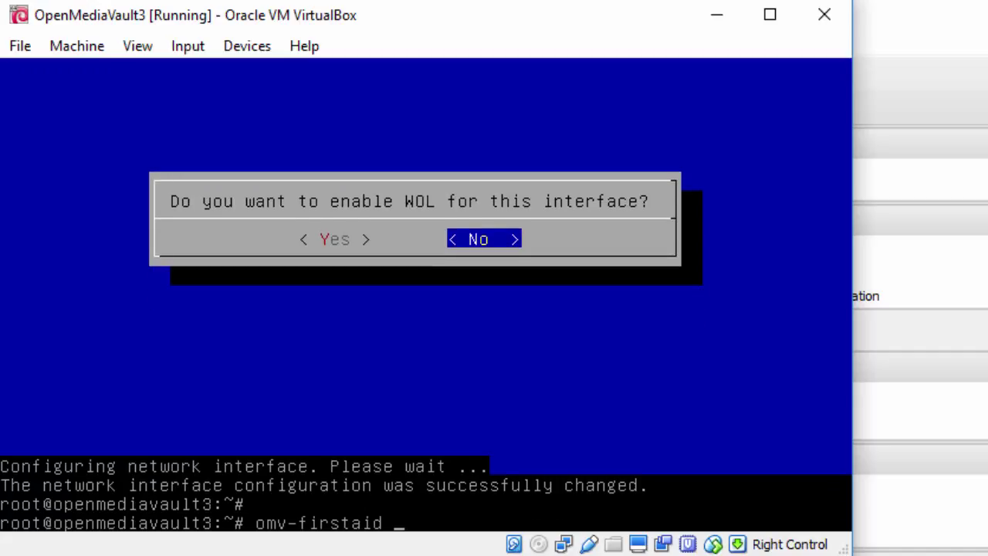
key("Return")
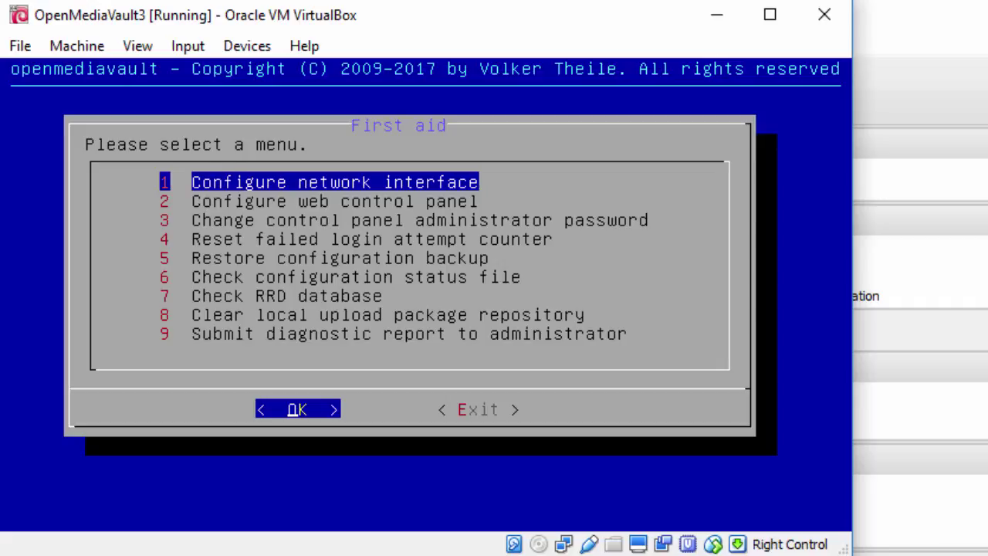
Use omv-firstaid option 3 to set and confirm a new admin password, then exit.
key("3")
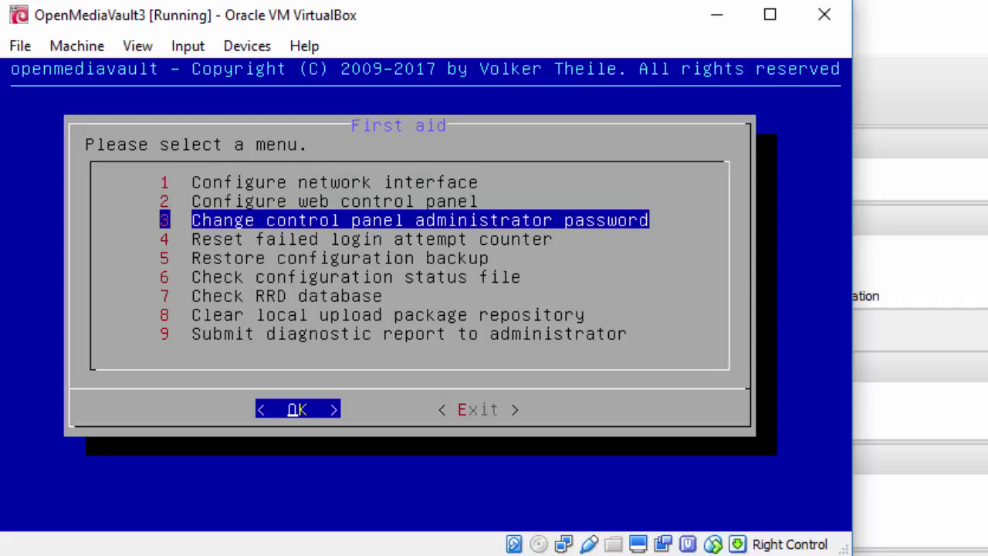
key("Return")
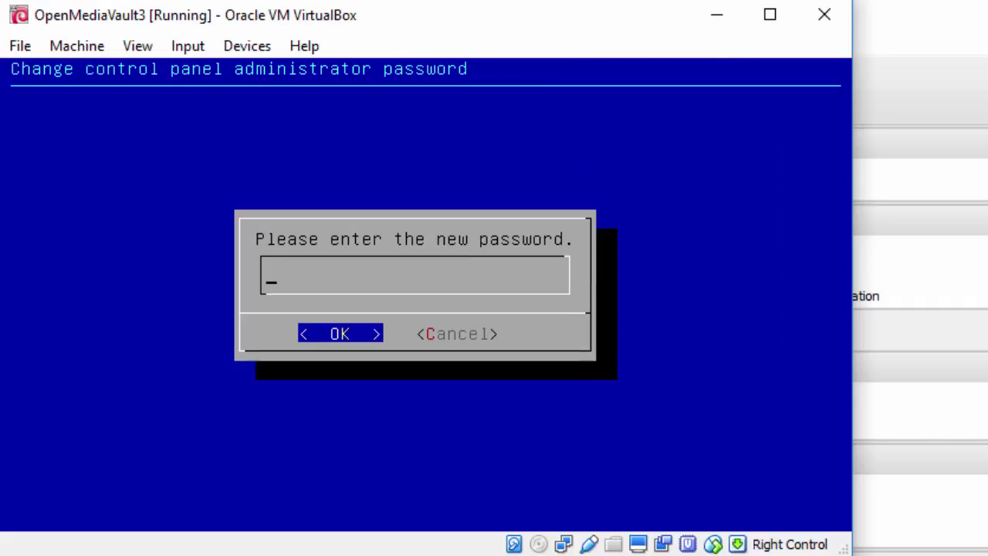
type("********")
key("Return")
type("********")
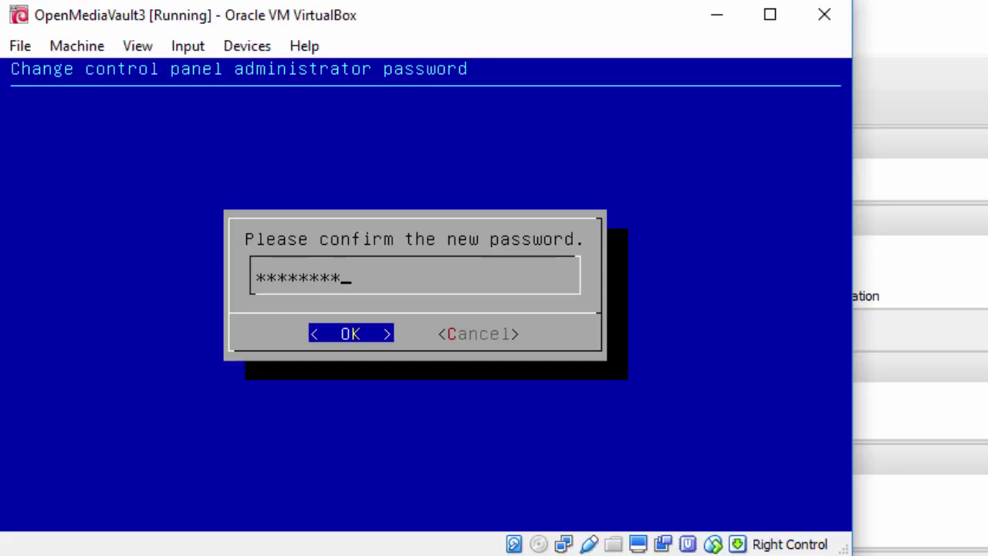
key("Return")
key("Return")
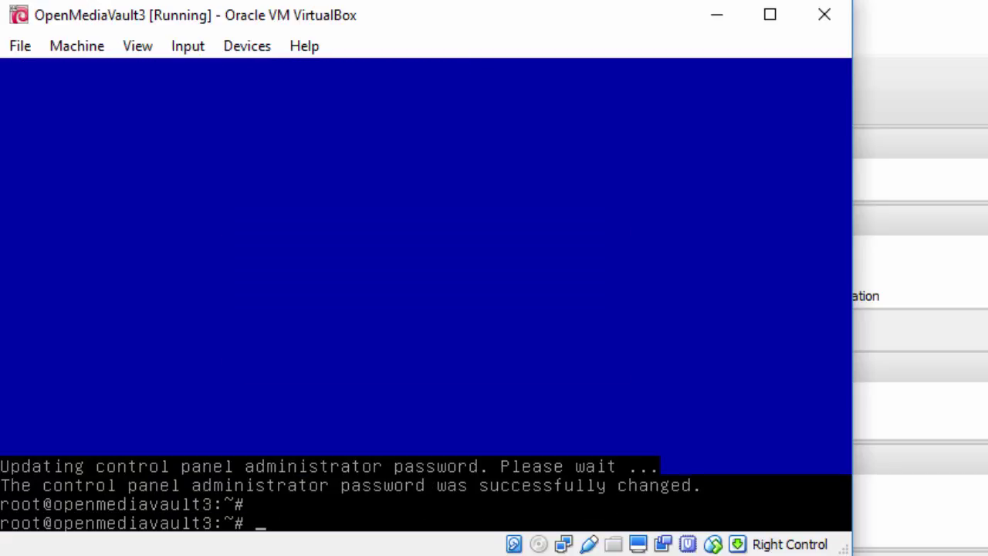
type("exit")
key("Return")
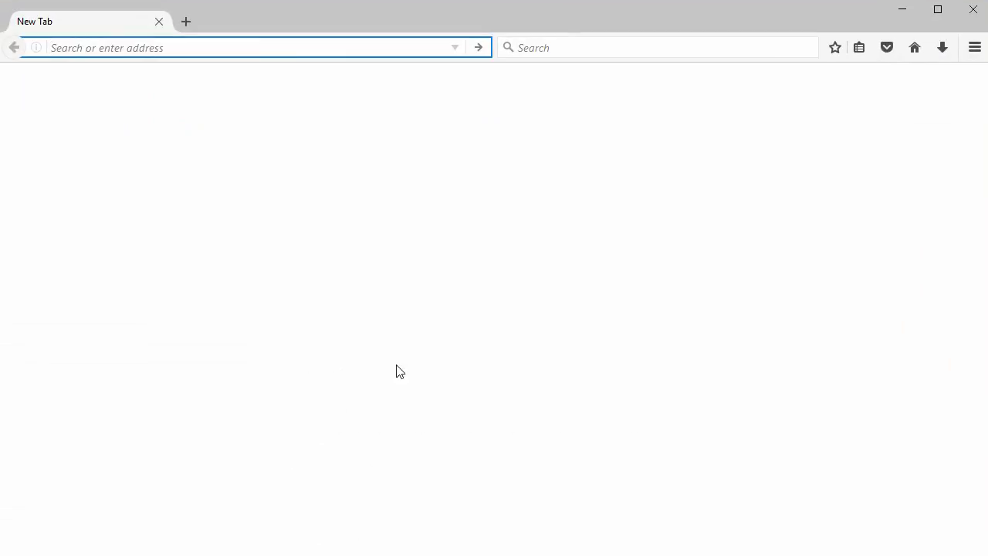
Enter the server address 192.168.0.100 in the Firefox address bar.
type("192.168.0")
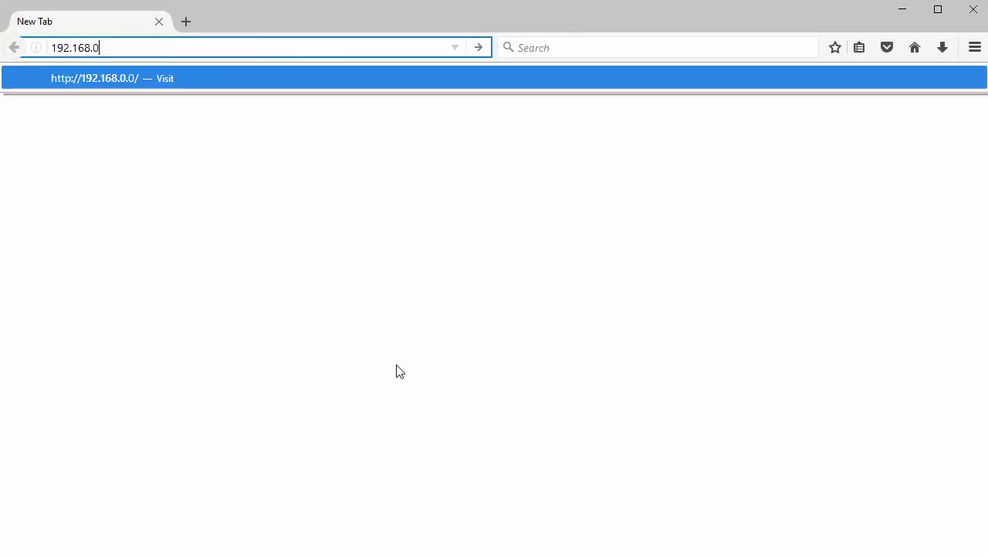
type(".100")
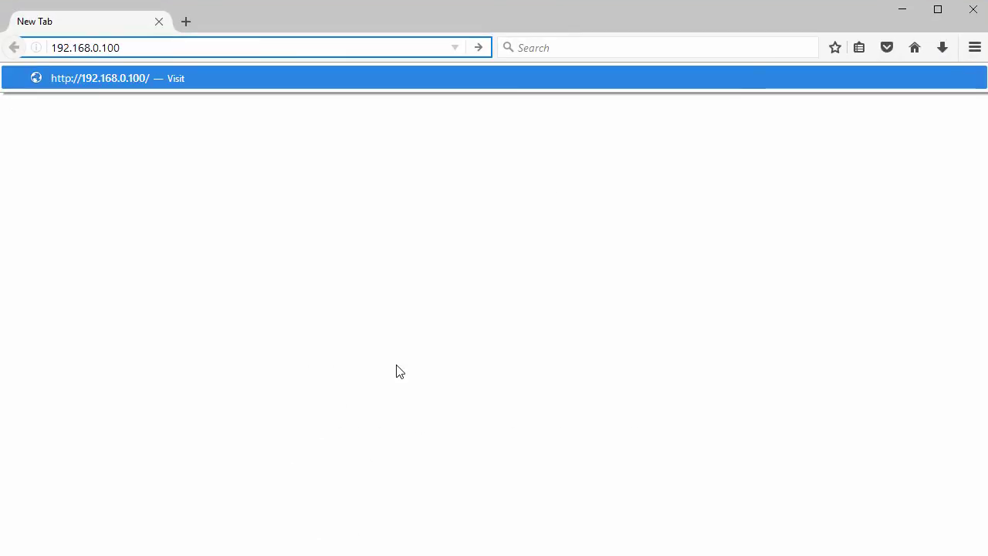
Load 192.168.0.100 and sign in to the openmediavault control panel as admin with its password.
key("Return")
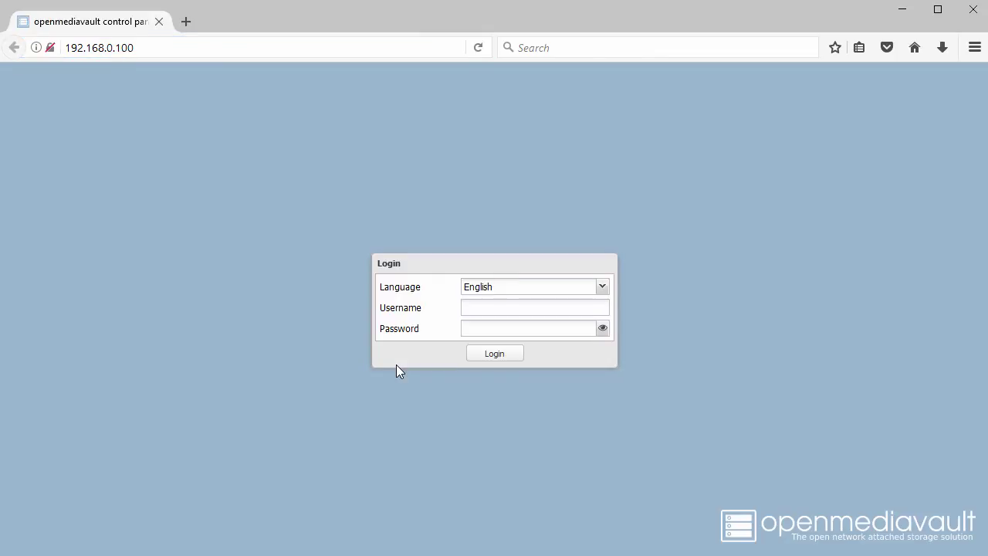
type("admin")
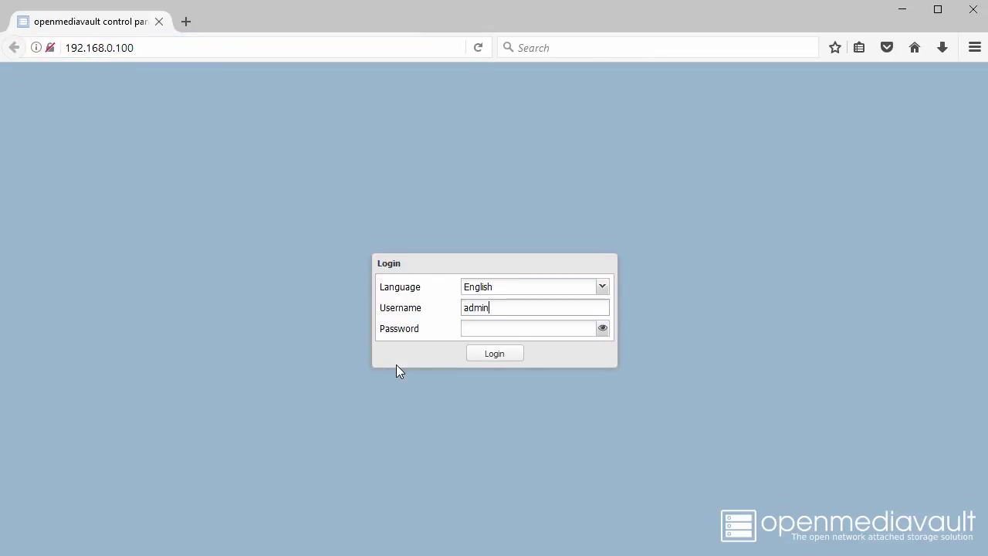
key("Tab")
type("openmedi")
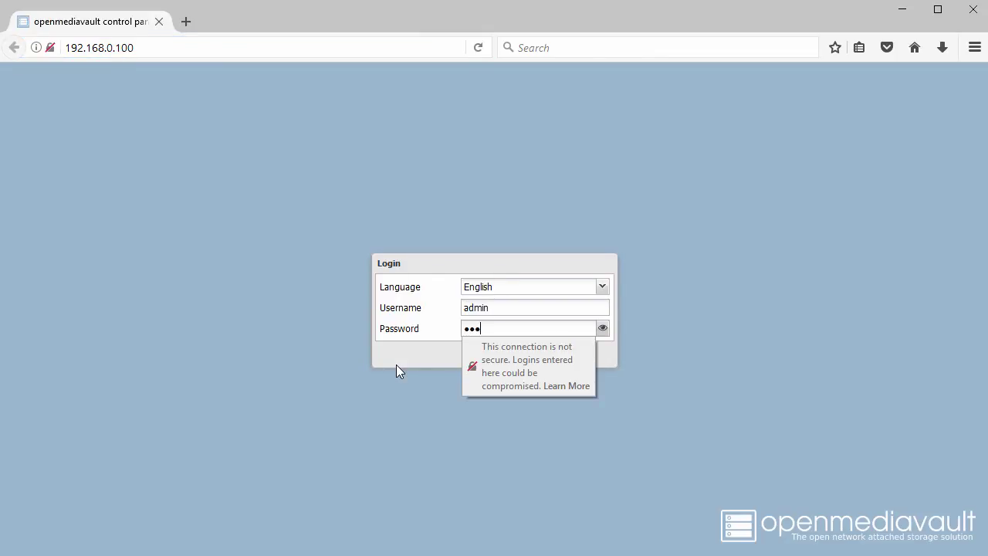
key("Tab")
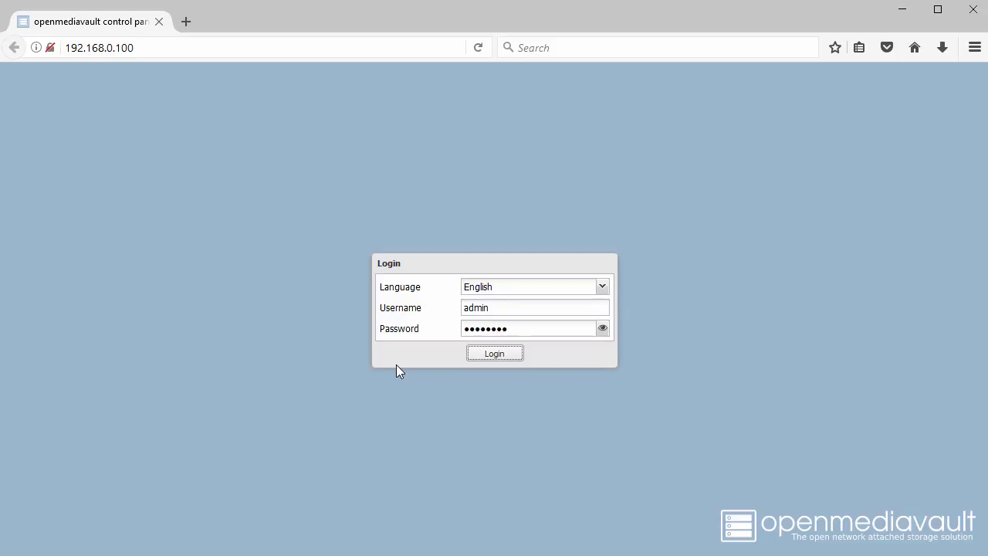
left_click(498, 355)
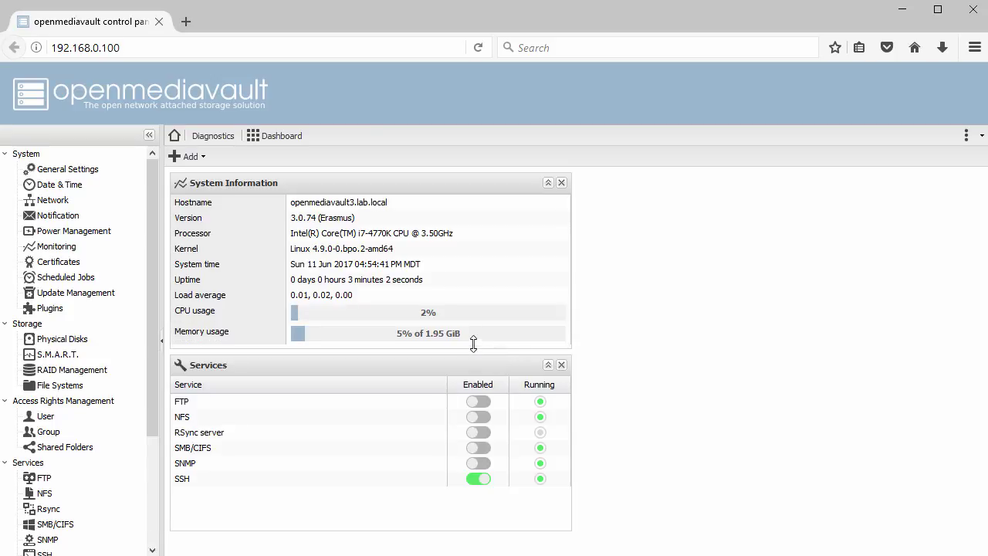
left_click(75, 171)
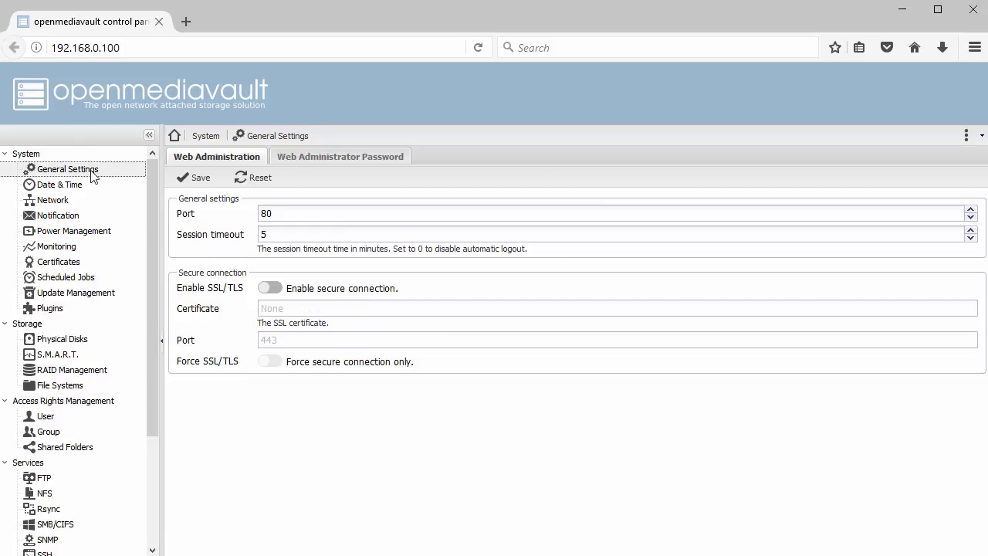
Set the Date & Time time zone to Europe/Copenhagen.
left_click(329, 159)
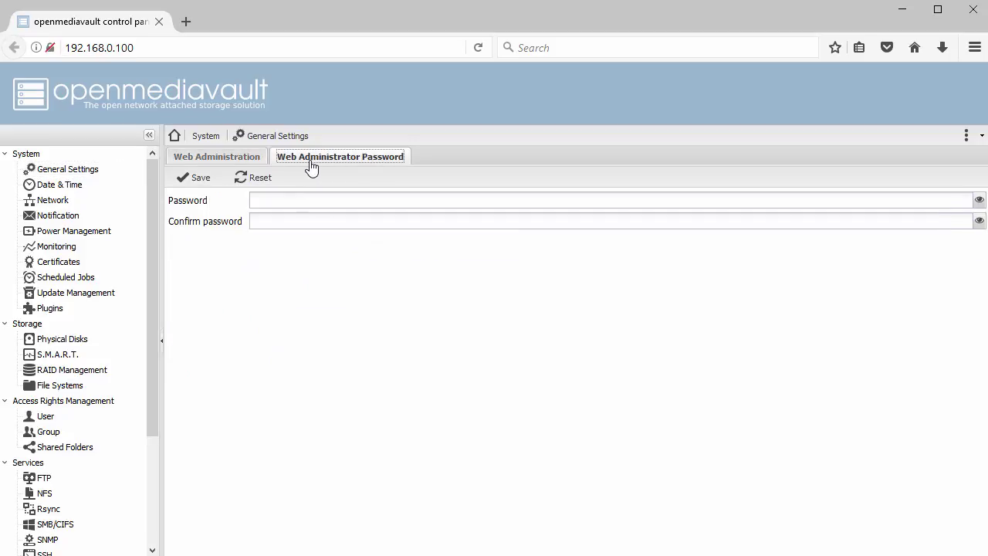
left_click(62, 186)
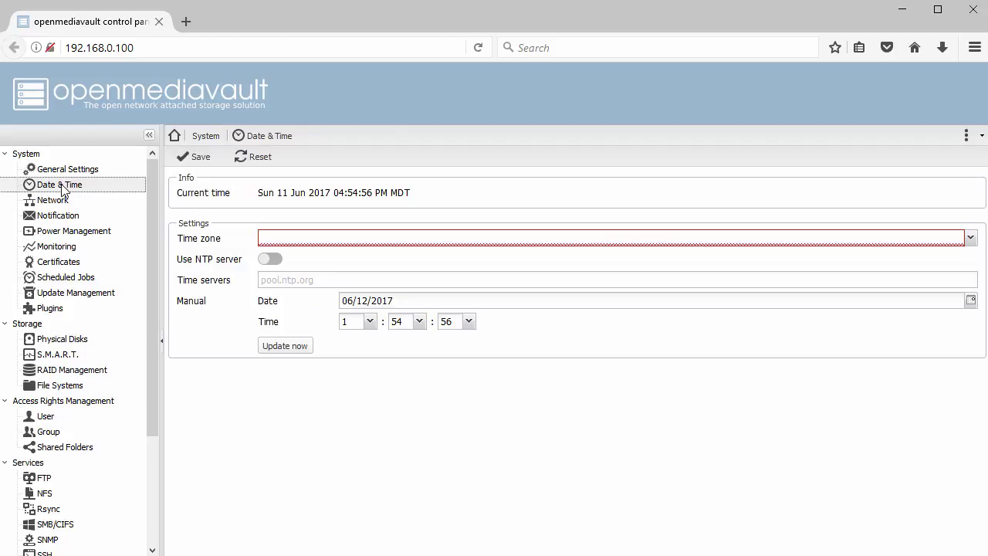
left_click(971, 238)
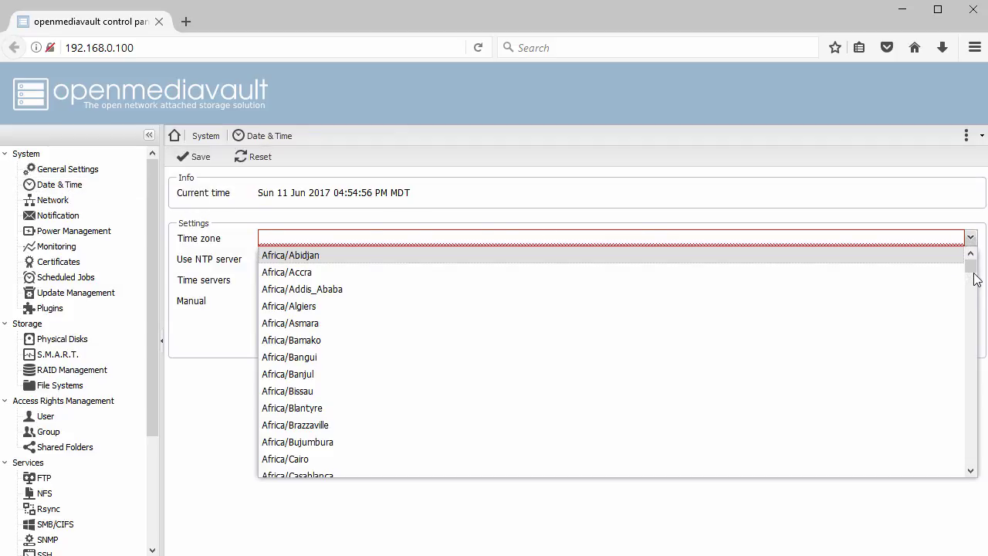
left_click_drag(972, 270, 973, 417)
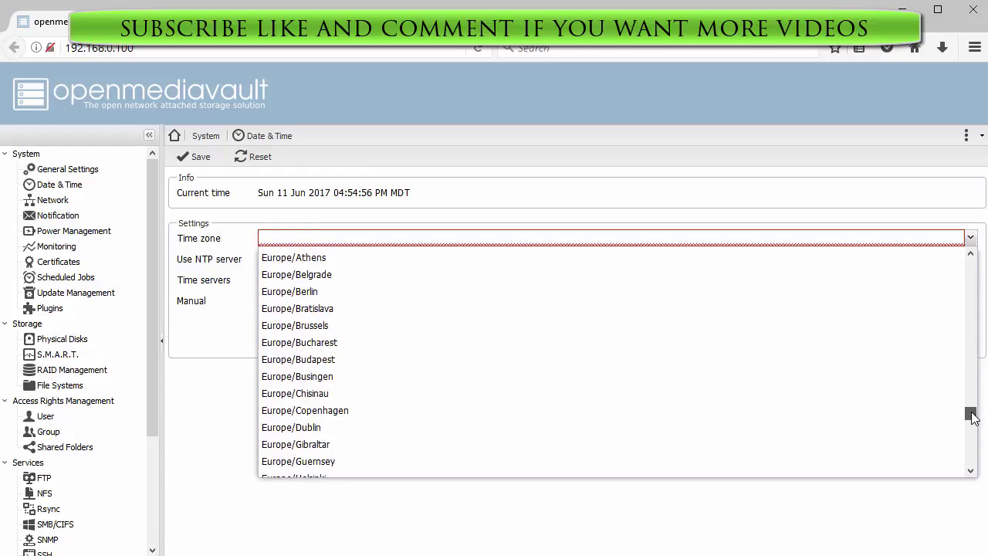
left_click(544, 420)
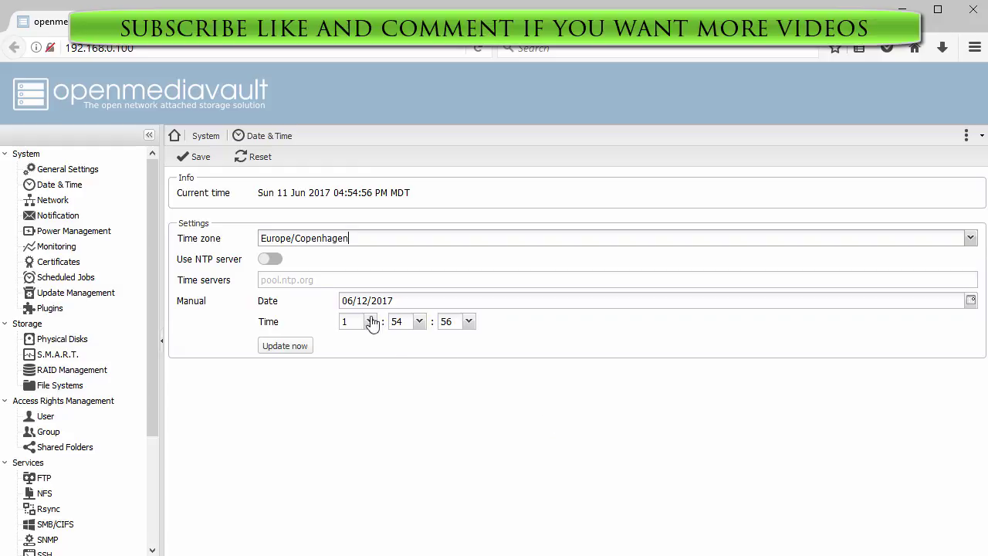
Enable NTP time syncing, save the settings, and apply the configuration change.
left_click(273, 262)
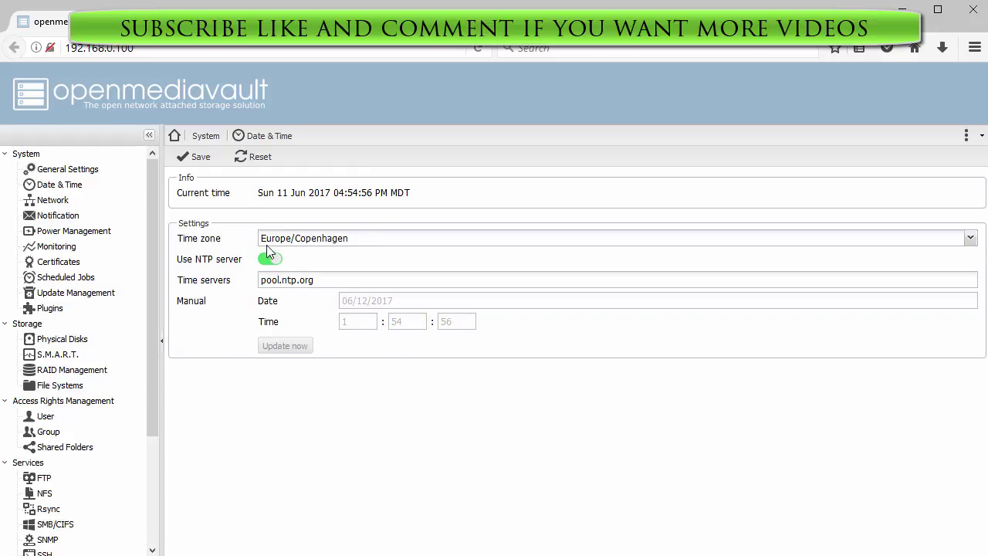
left_click(193, 159)
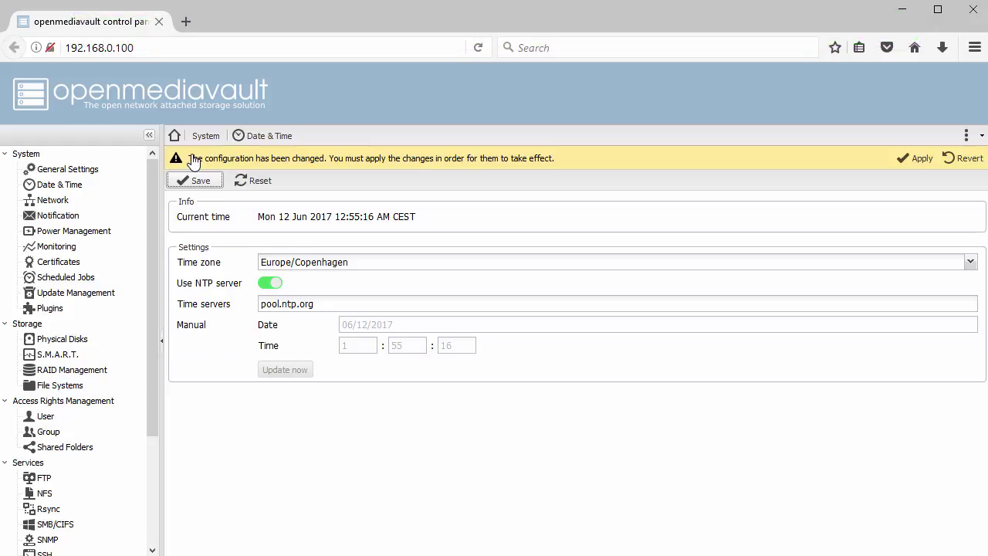
left_click(913, 160)
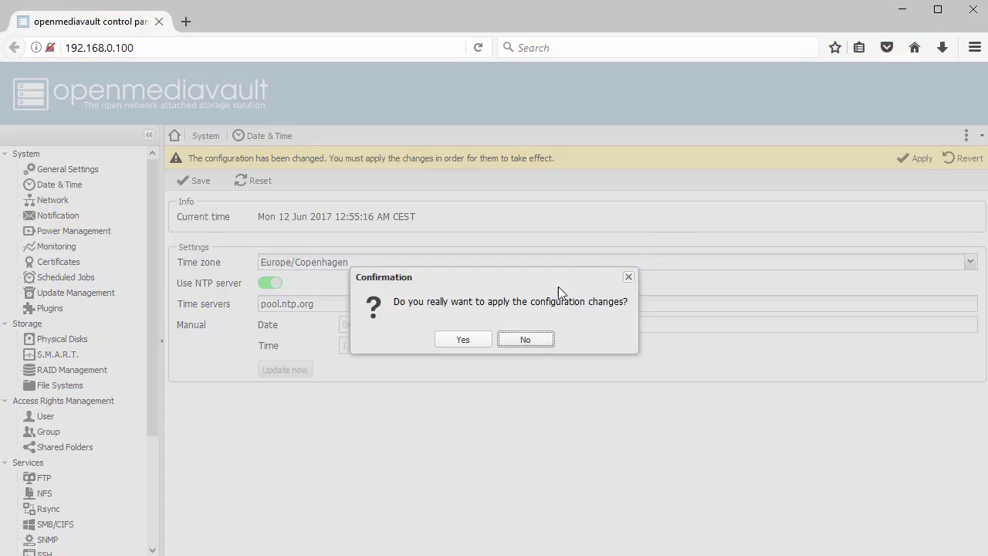
left_click(466, 341)
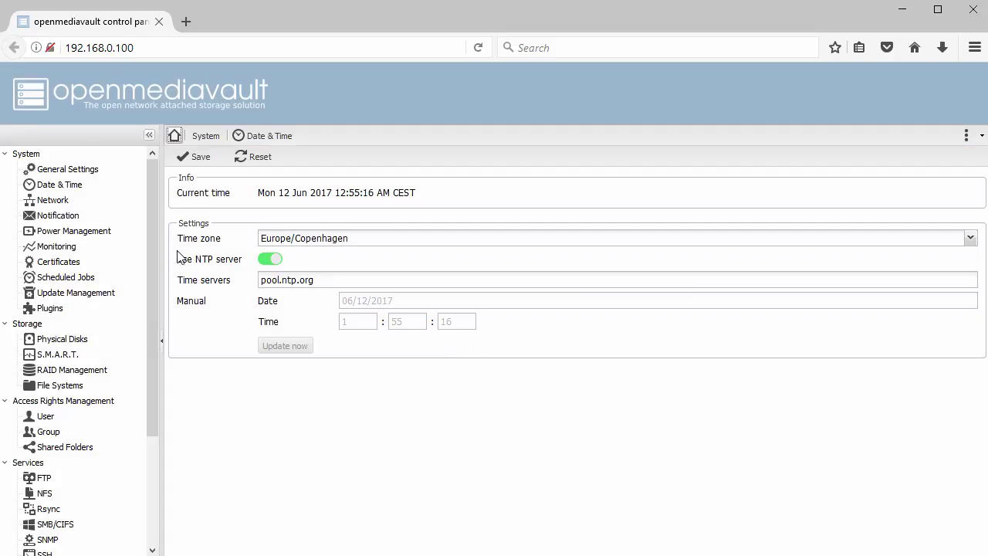
left_click(52, 202)
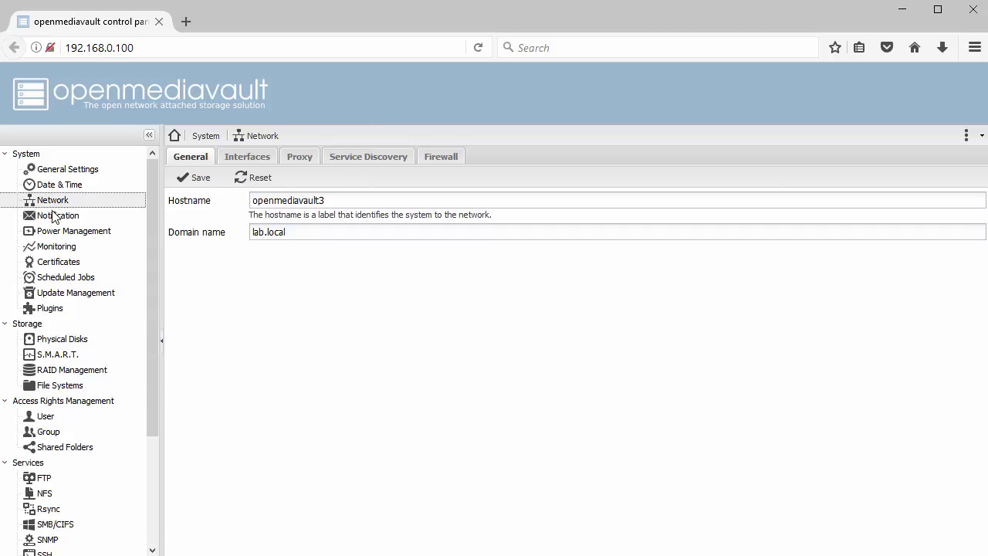
Browse the Power Management, Monitoring, Update Management and Plugins pages, scrolling the plugin list.
left_click(55, 234)
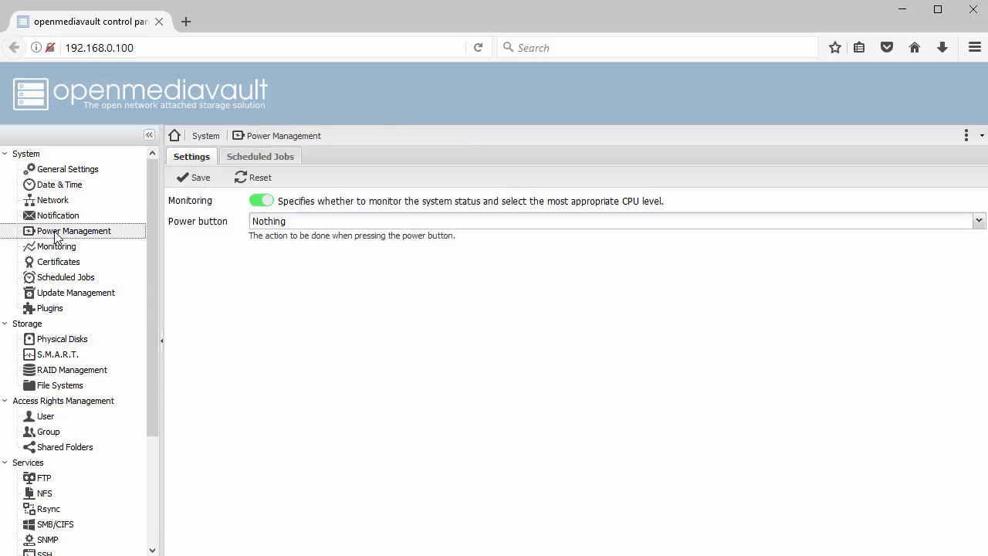
left_click(55, 248)
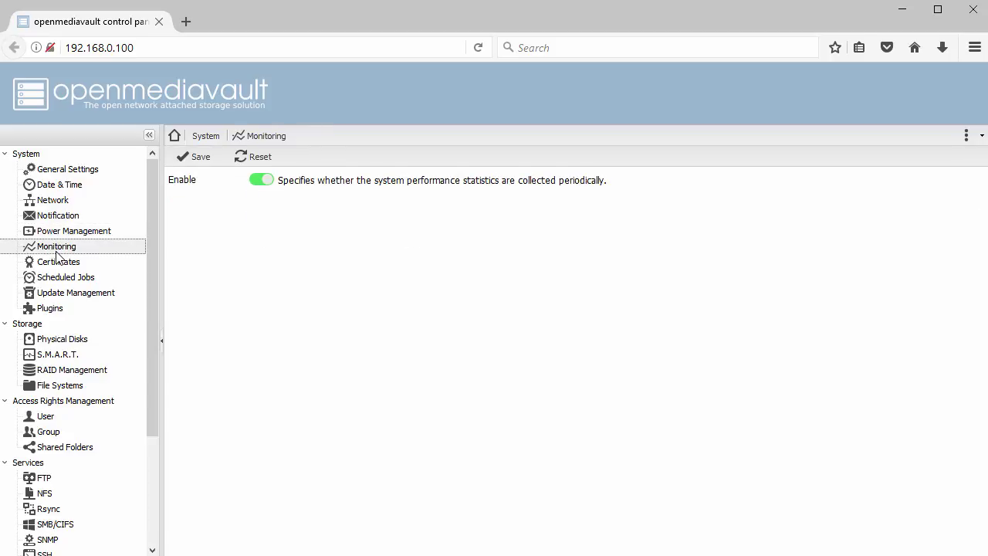
left_click(61, 294)
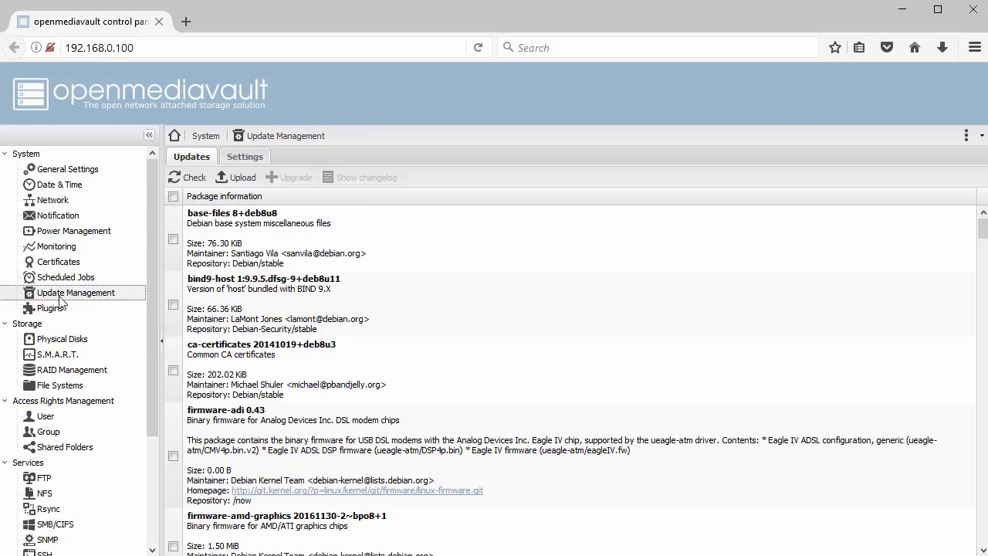
left_click(61, 310)
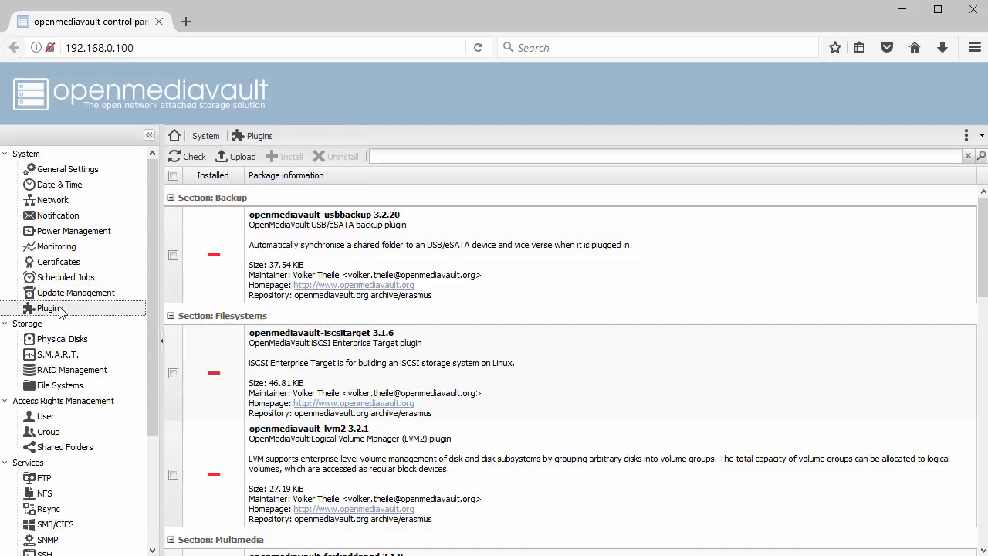
scroll(547, 369, "down", 5)
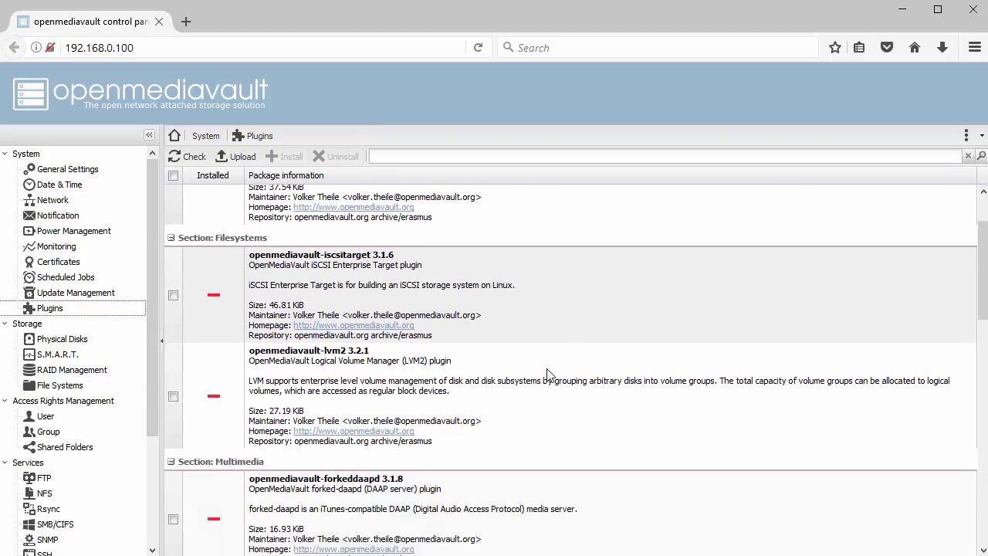
scroll(546, 374, "up", 5)
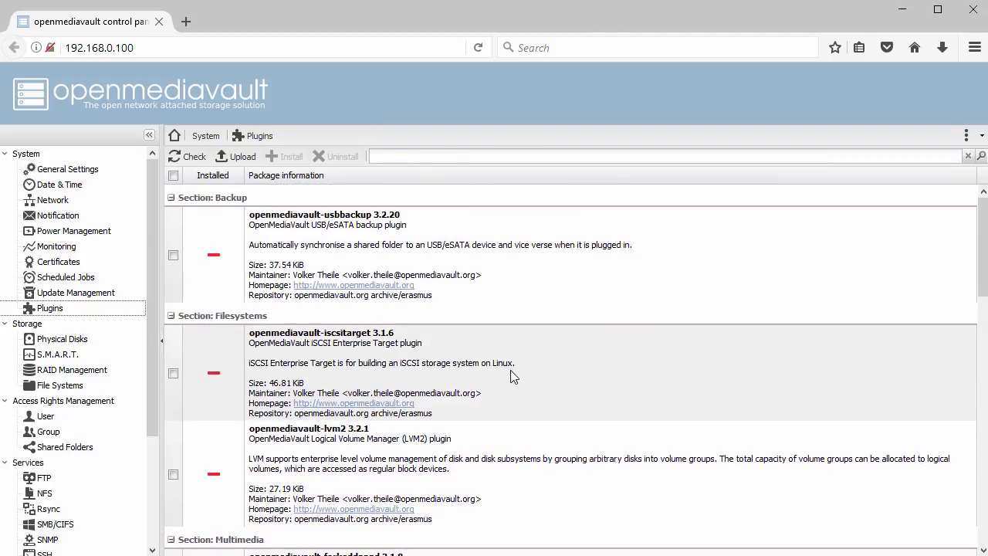
left_click(44, 434)
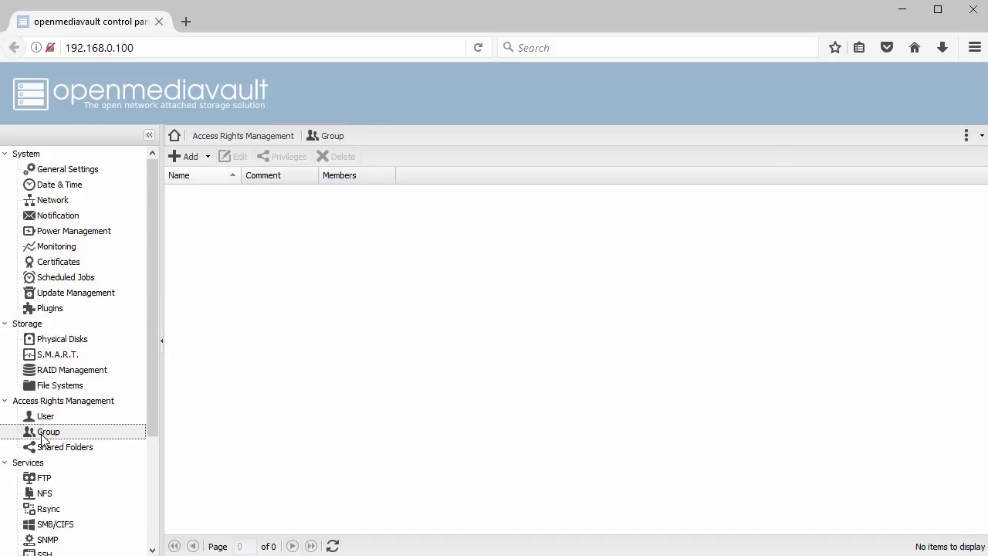
Add a new group named 'shares' and save it.
left_click(197, 158)
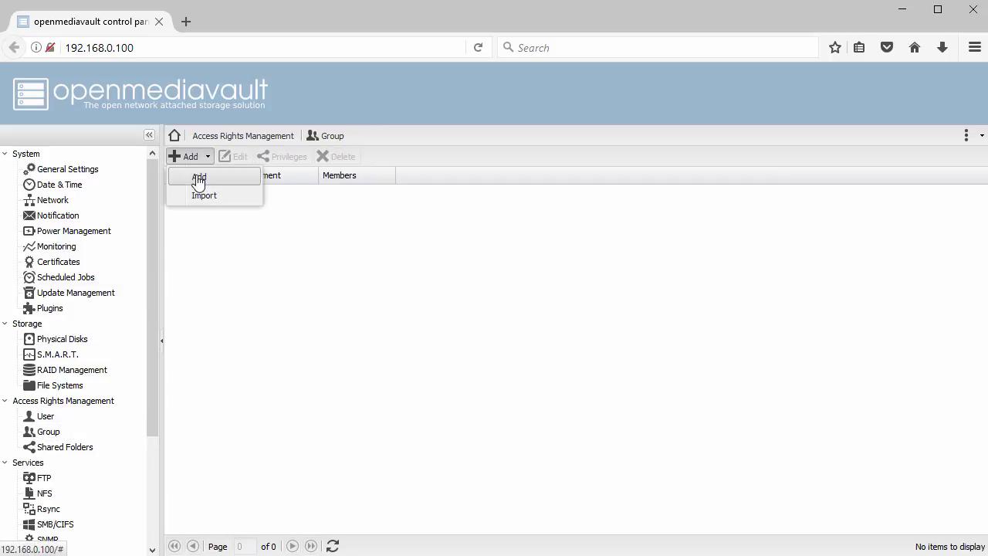
left_click(198, 178)
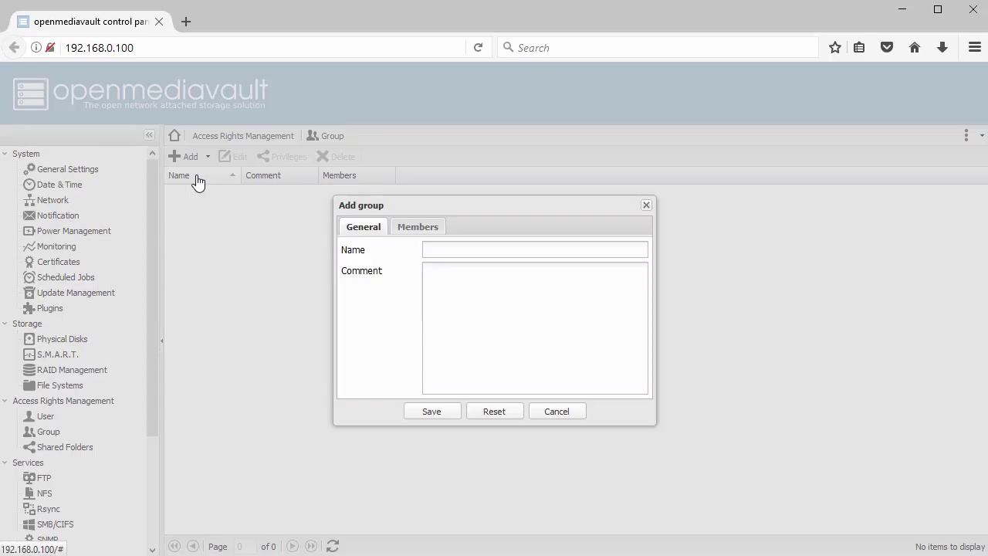
left_click(445, 249)
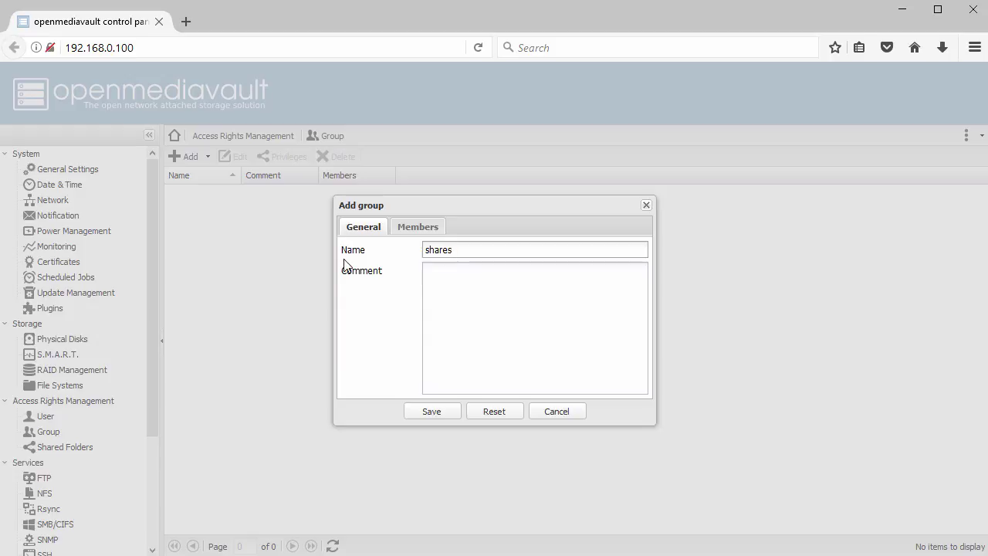
left_click(432, 413)
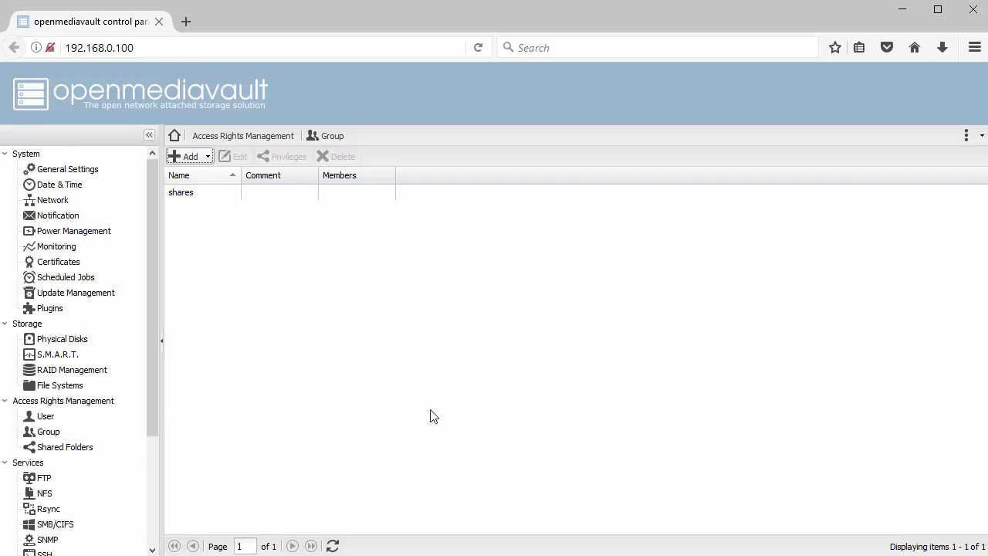
left_click(59, 417)
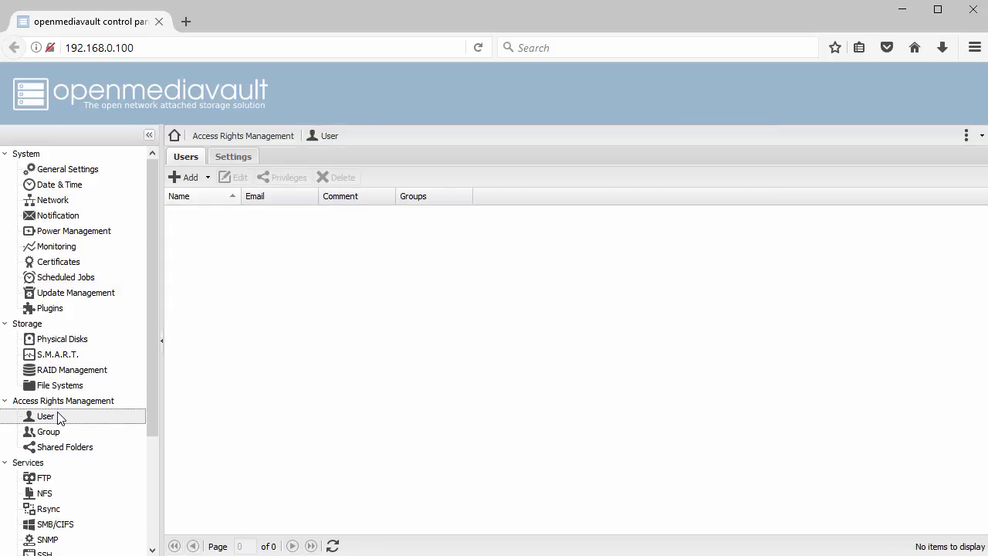
Start a new user and fill in its name, password and password confirmation.
left_click(202, 177)
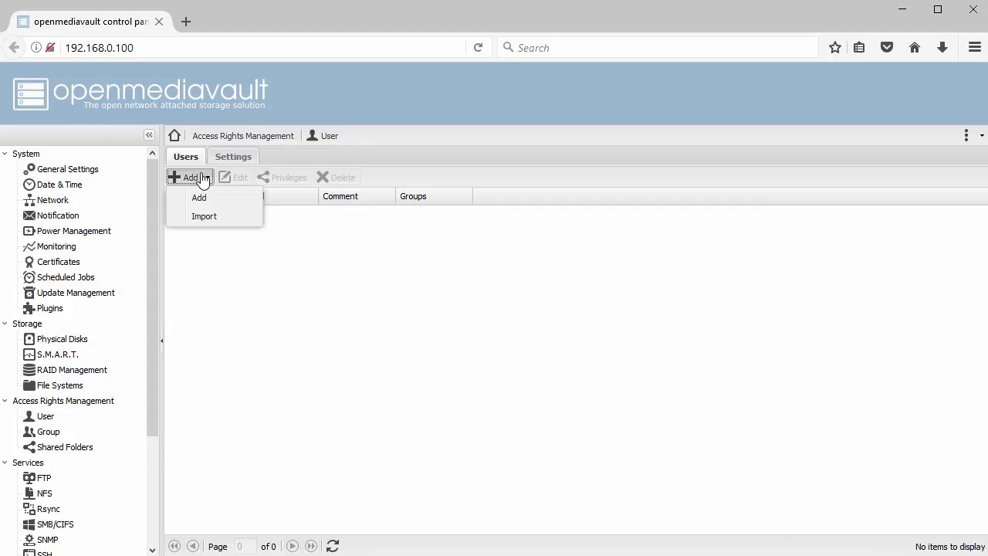
left_click(200, 199)
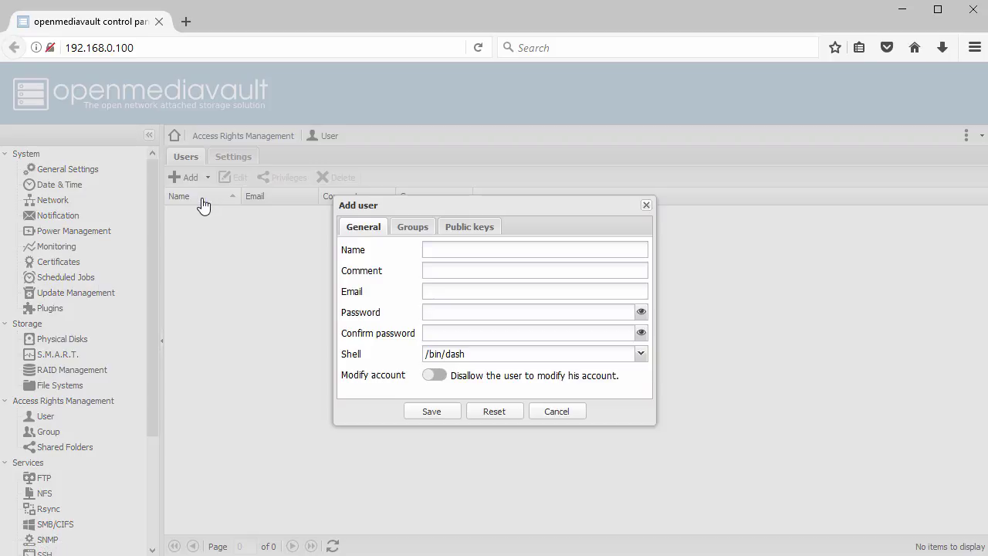
left_click(441, 245)
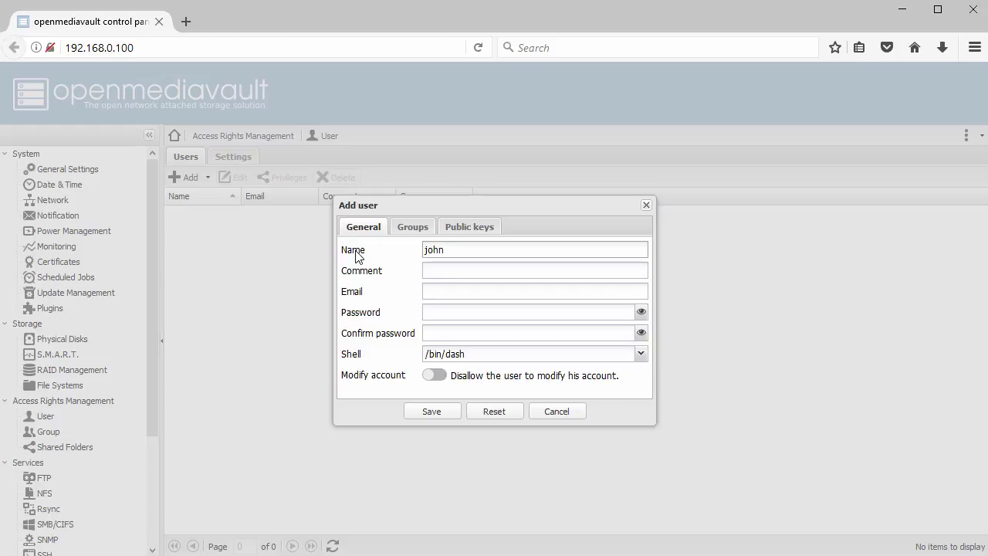
key("Tab")
key("Tab")
key("Tab")
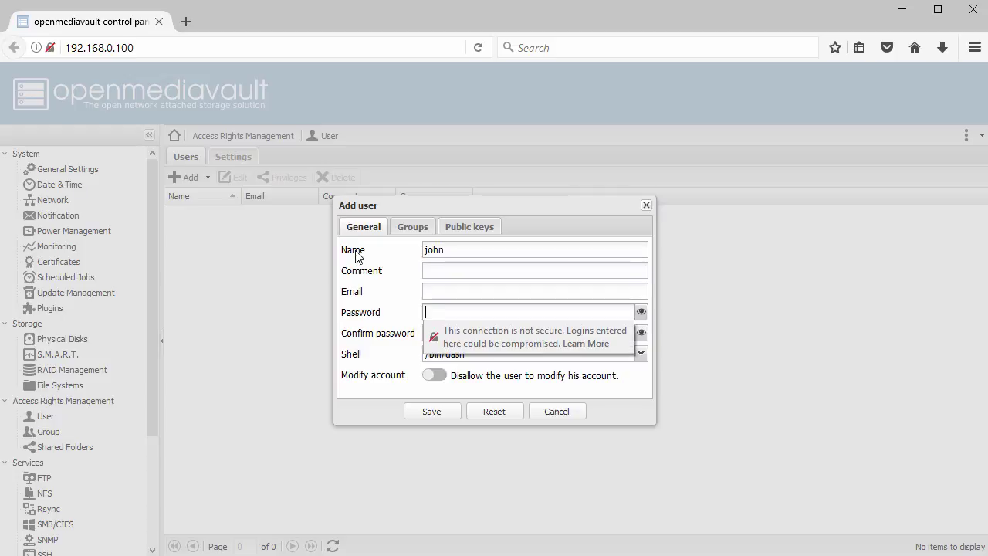
key("Tab")
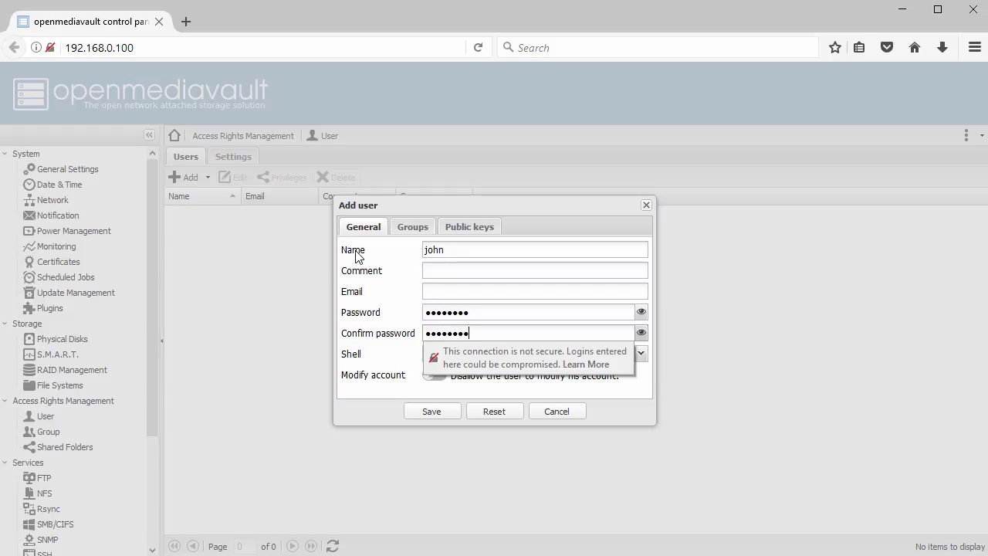
key("Tab")
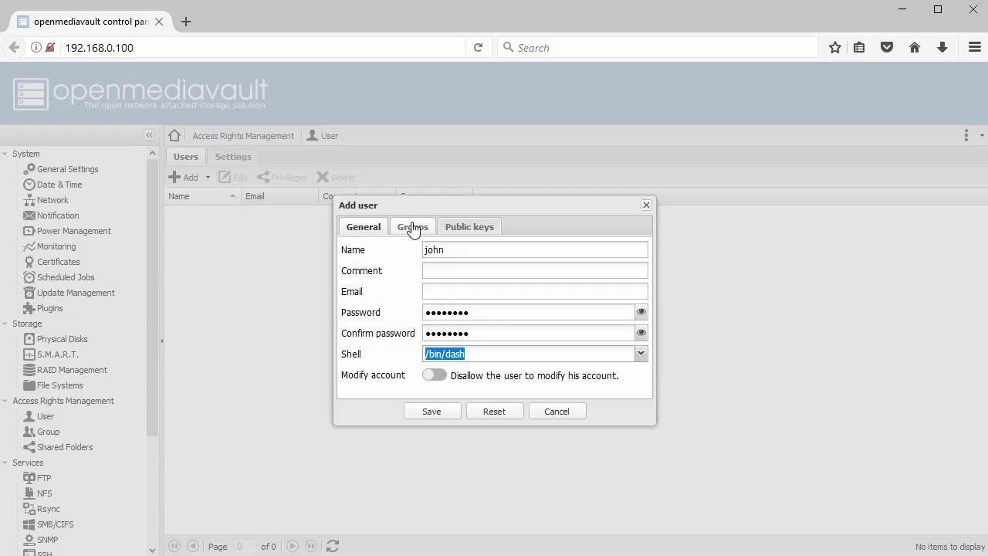
Add the user to the shares group, save it, and apply the configuration change.
left_click(413, 227)
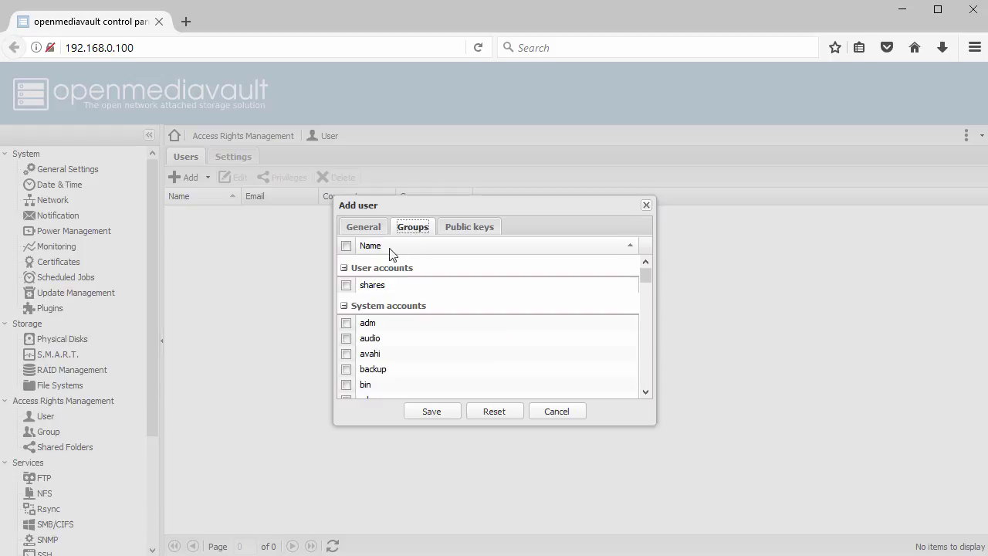
left_click(347, 286)
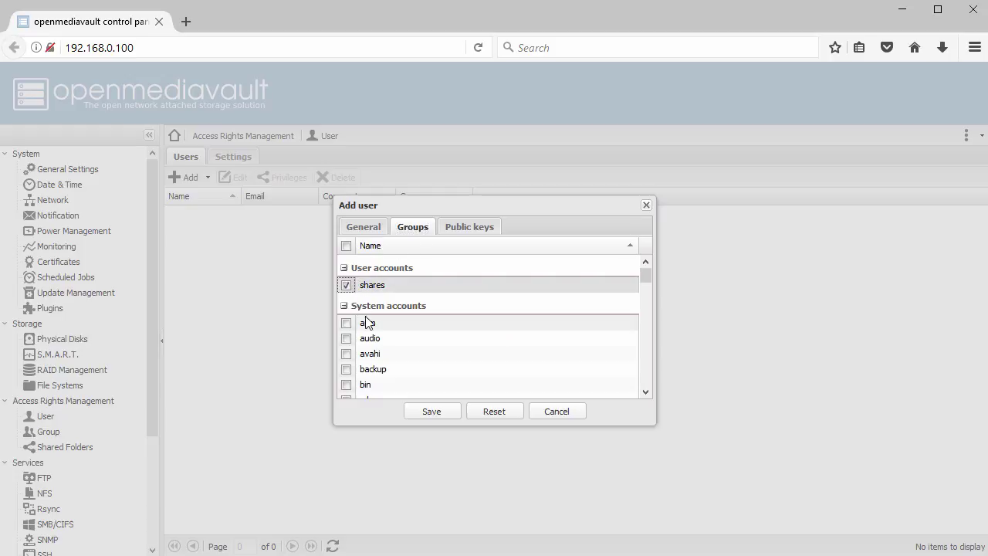
left_click(426, 417)
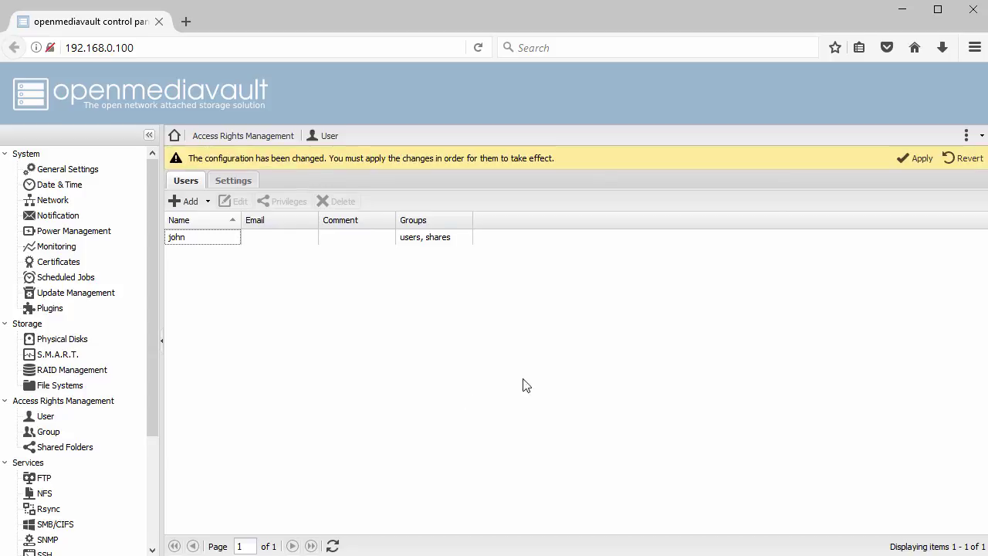
left_click(918, 163)
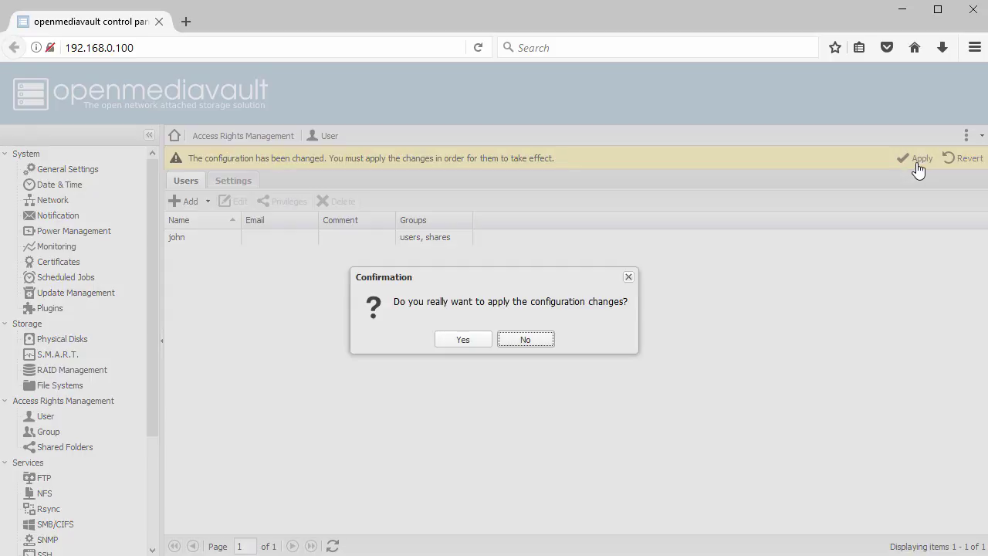
left_click(457, 341)
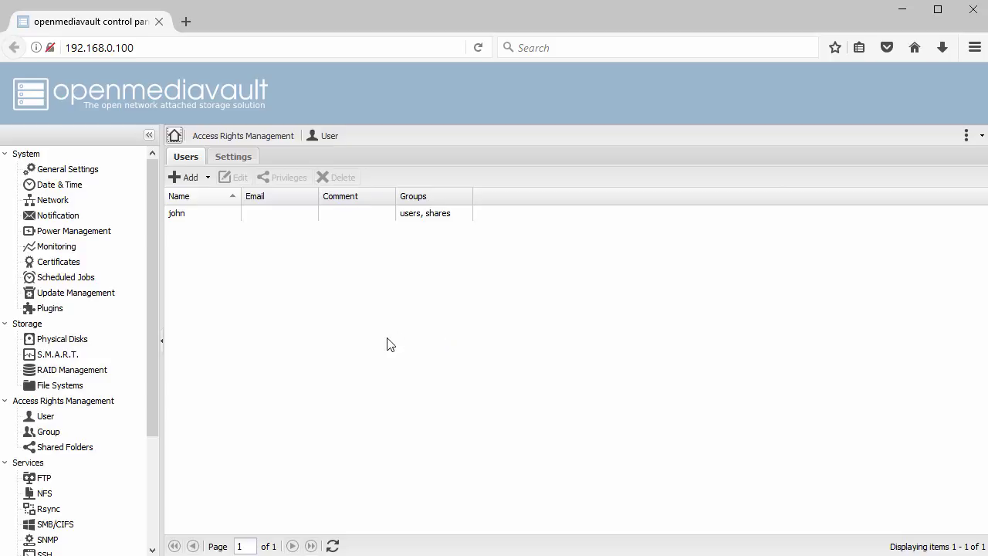
left_click(77, 340)
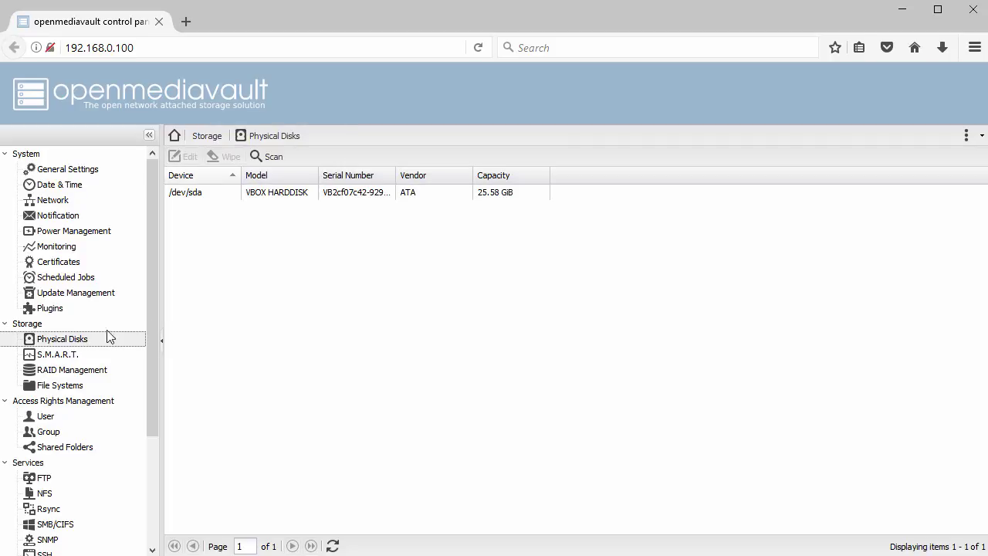
Rescan the physical disks, then shut down the NAS system and confirm.
left_click(272, 158)
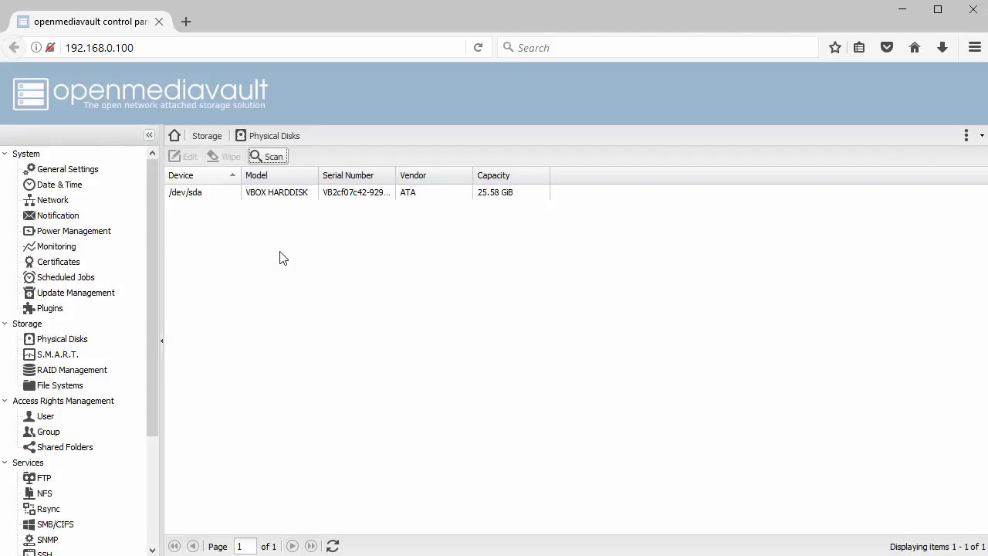
left_click(979, 138)
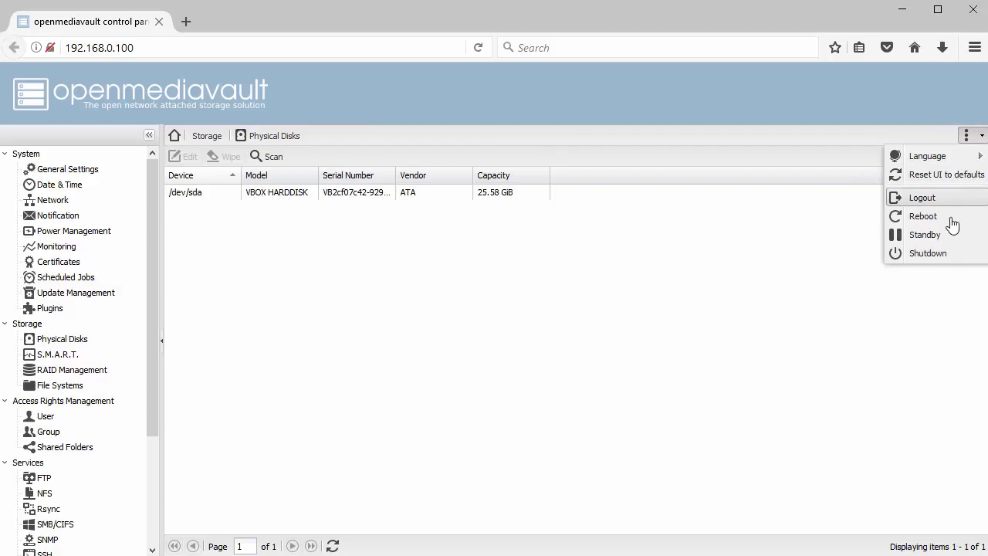
left_click(930, 254)
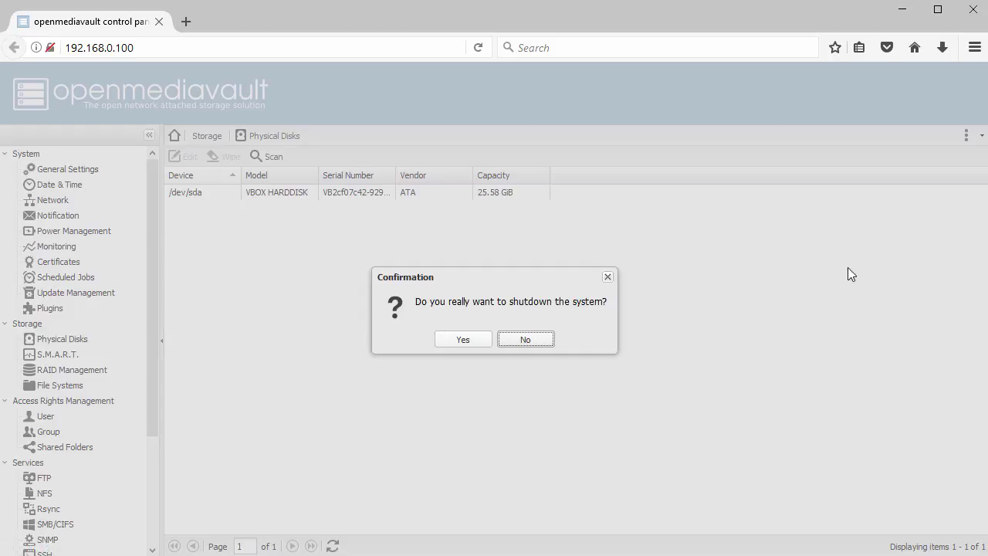
left_click(462, 341)
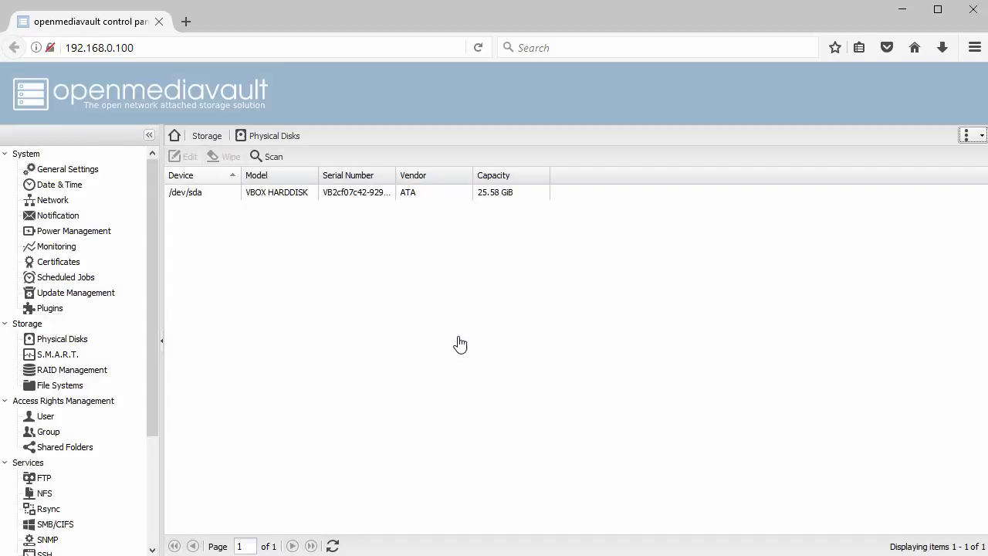
left_click(490, 313)
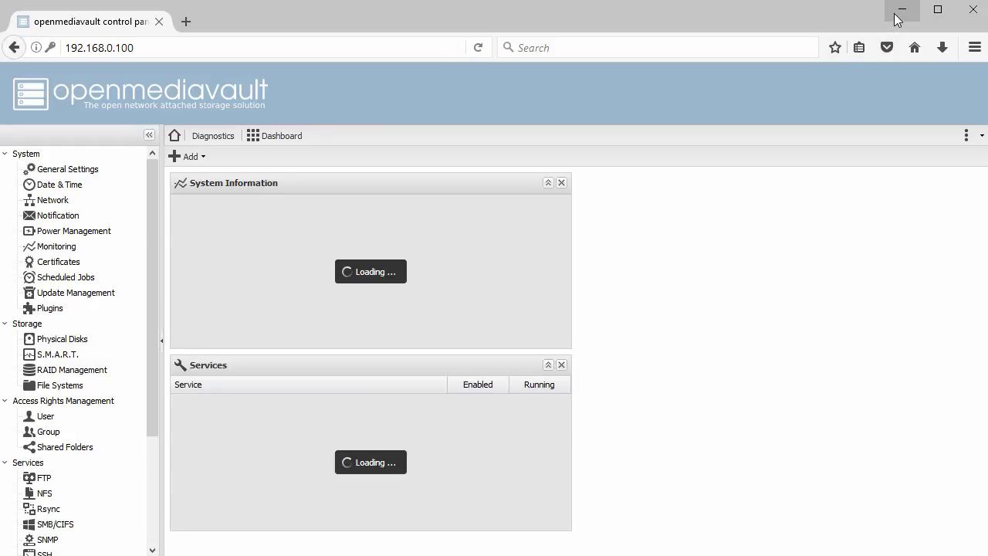
Minimize Firefox and open Settings for the OpenMediaVault3 virtual machine.
left_click(902, 10)
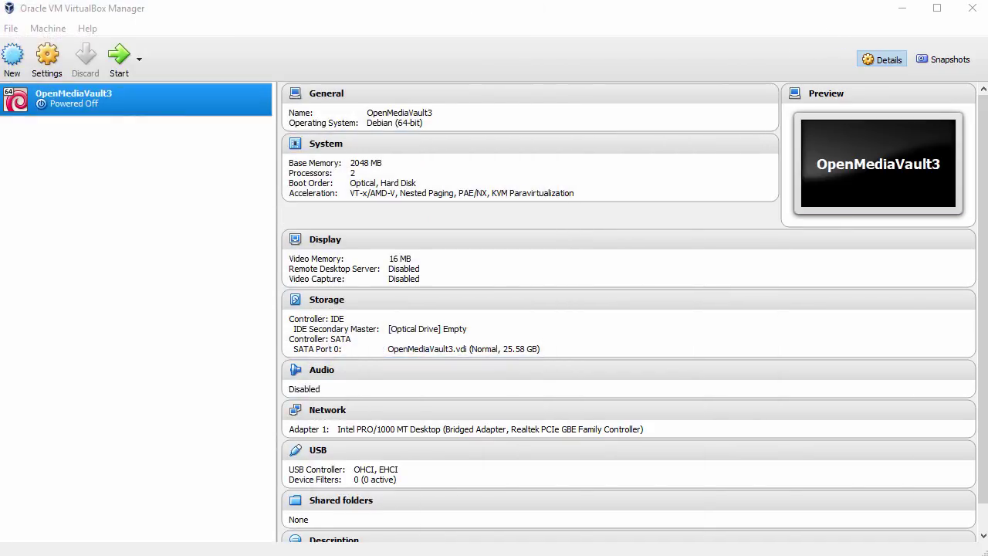
right_click(154, 98)
left_click(203, 109)
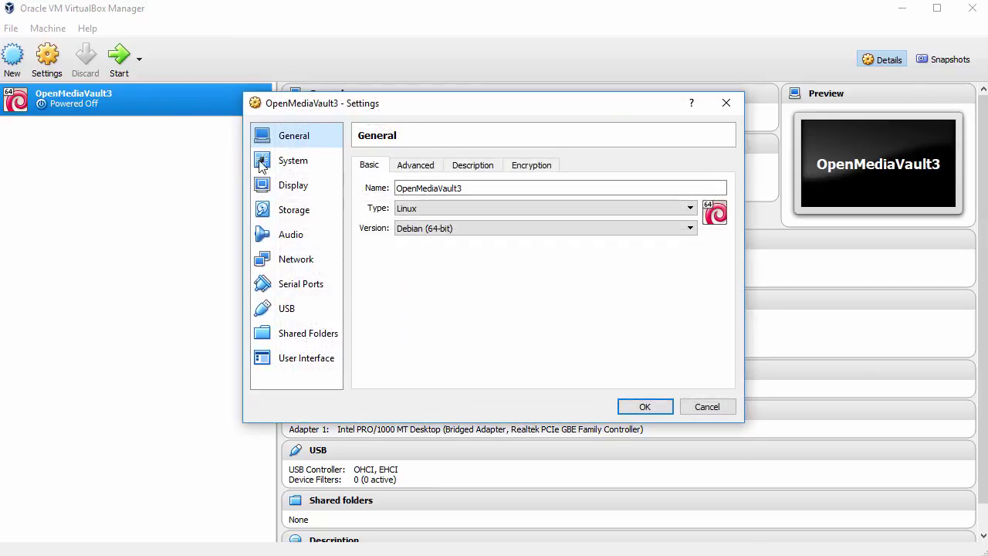
Add a new 8 GB dynamic VDI disk, NewVirtualDisk1, to the SATA controller.
left_click(299, 213)
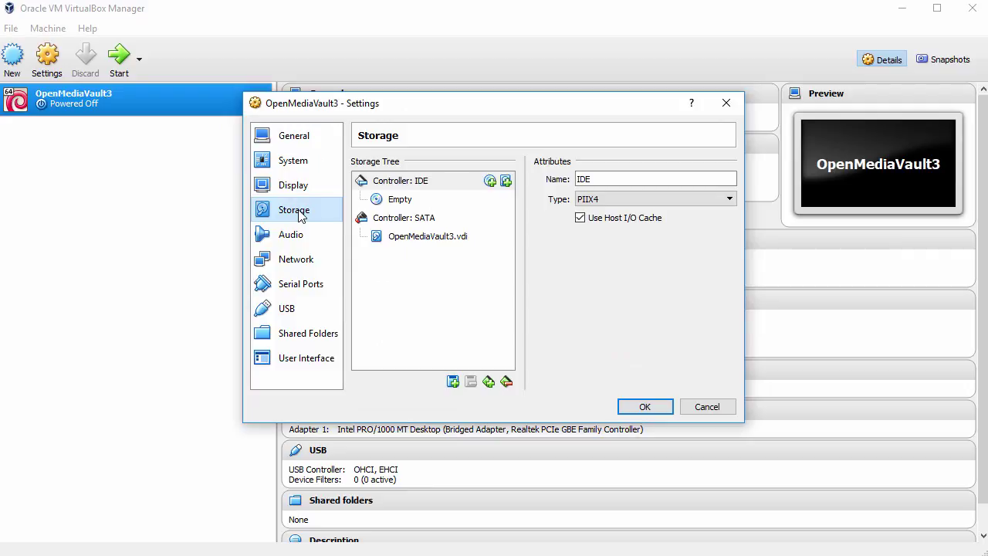
left_click(411, 222)
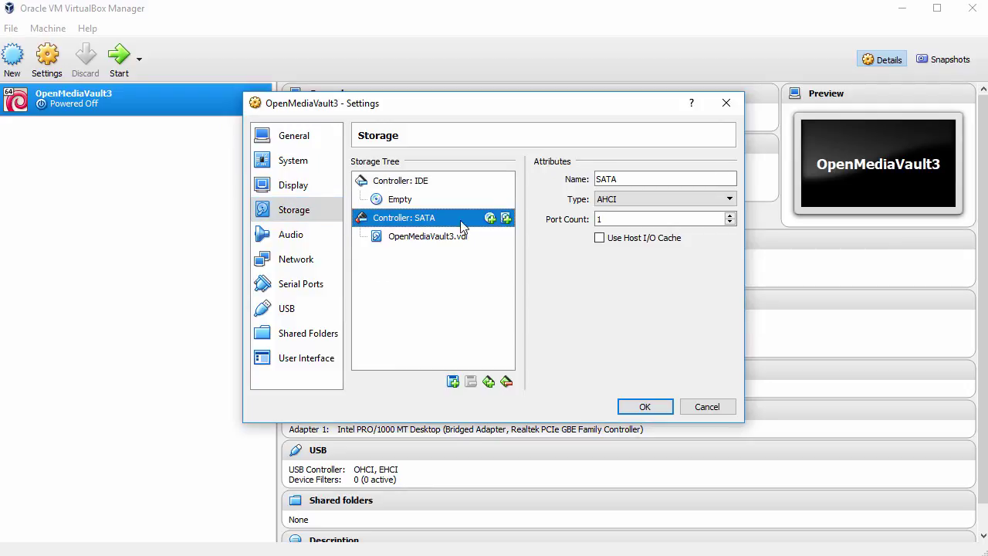
left_click(505, 219)
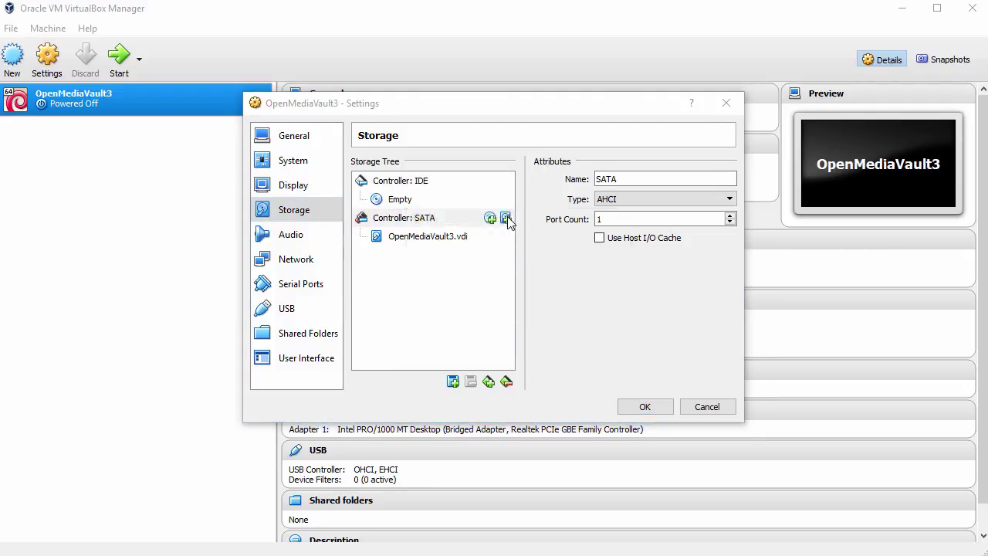
left_click(453, 316)
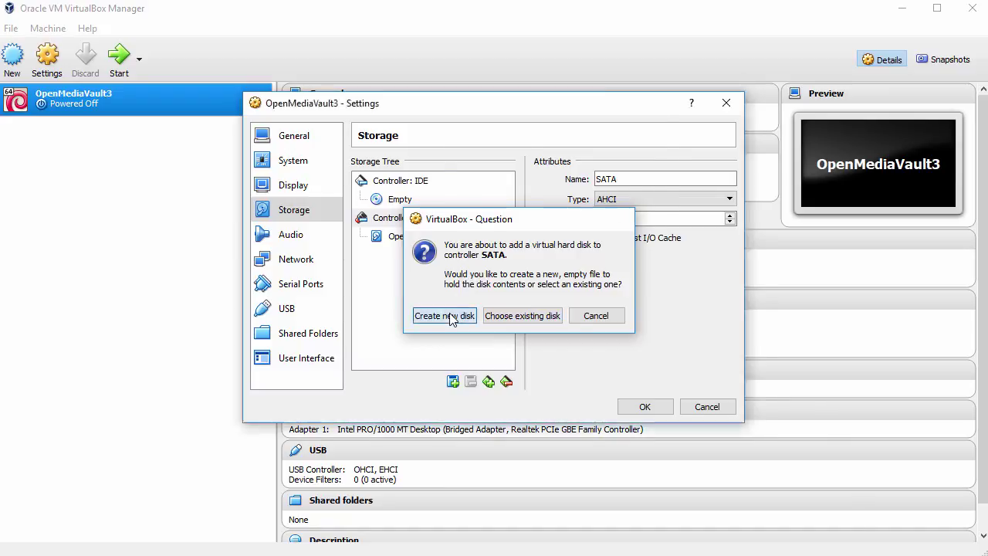
left_click(558, 429)
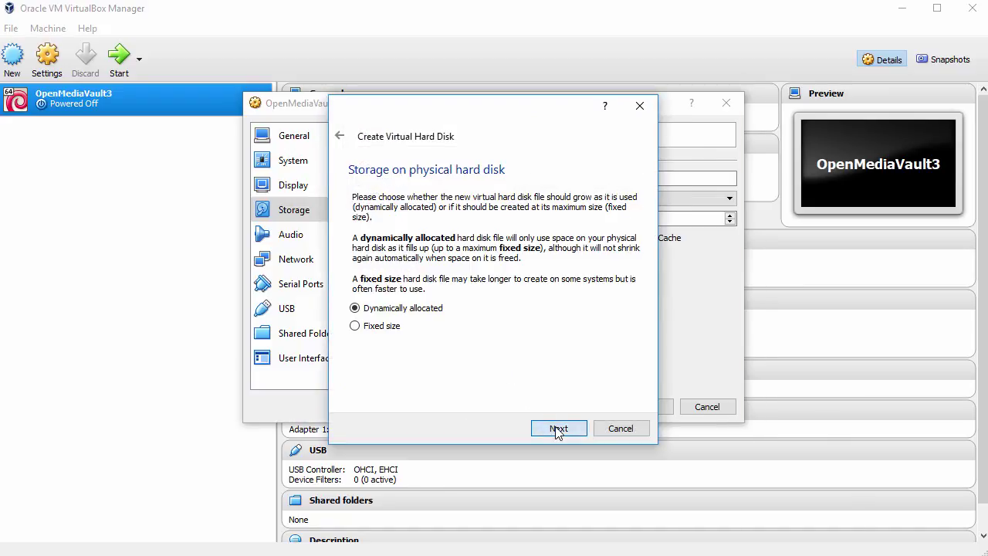
left_click(558, 429)
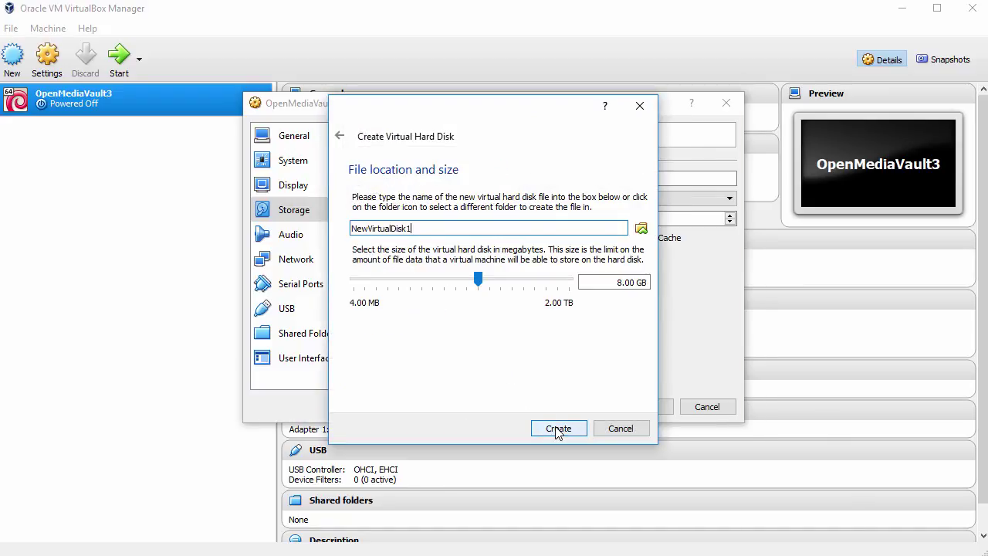
left_click(558, 429)
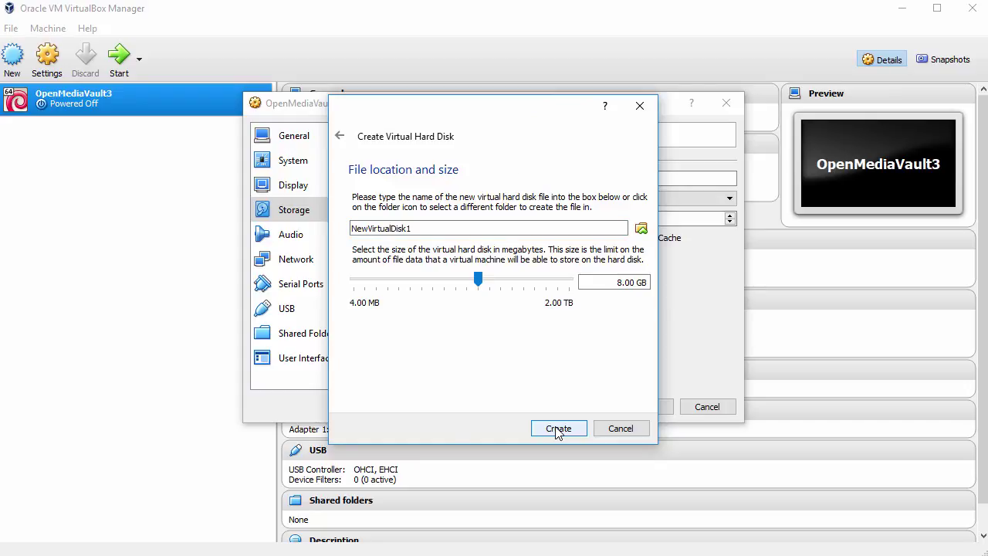
left_click(558, 430)
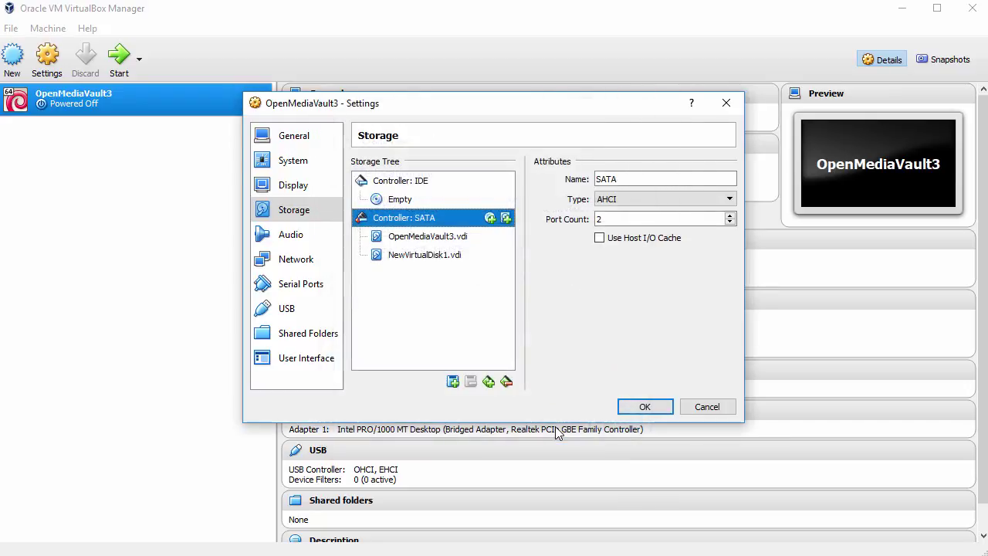
Add a second 8 GB dynamic VDI disk, NewVirtualDisk2, to the SATA controller.
left_click(506, 219)
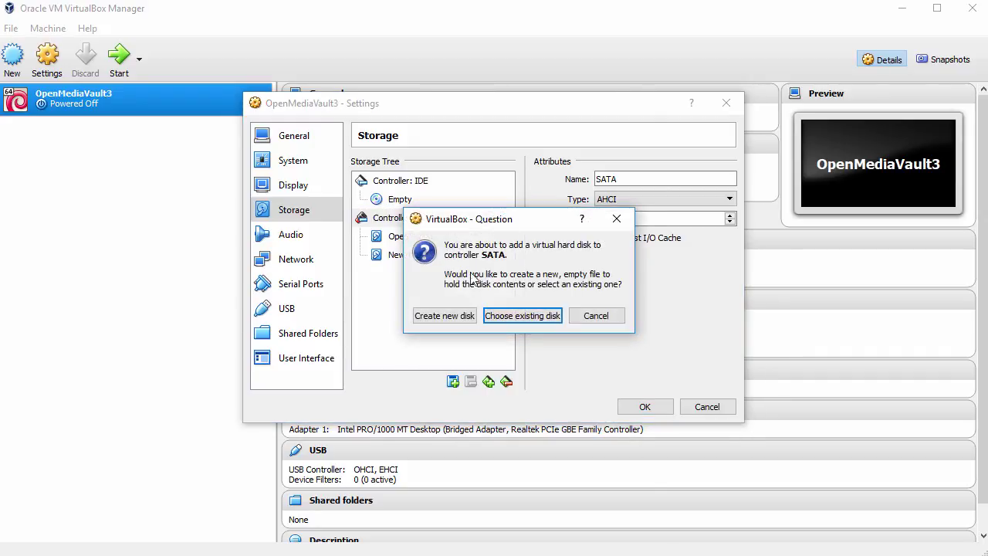
left_click(450, 317)
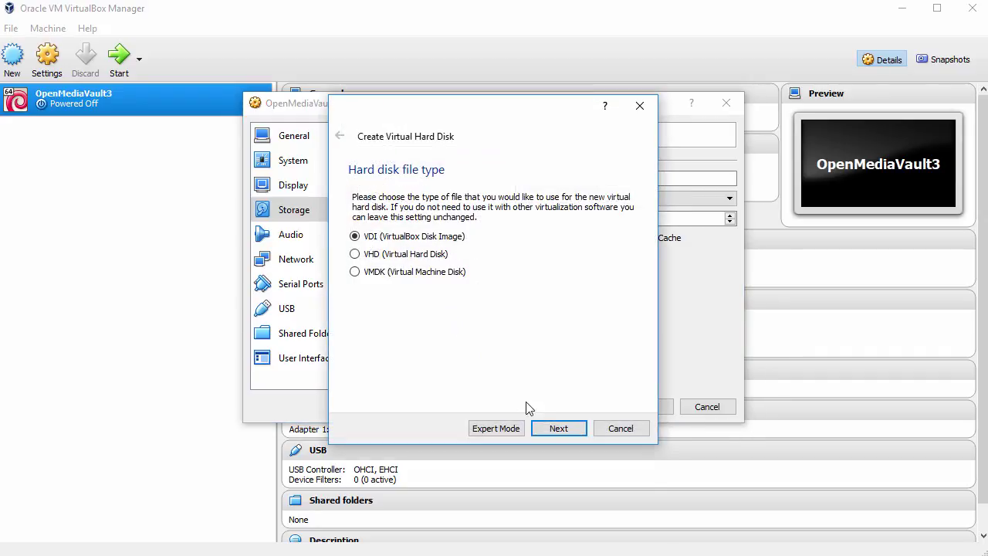
left_click(550, 430)
left_click(550, 431)
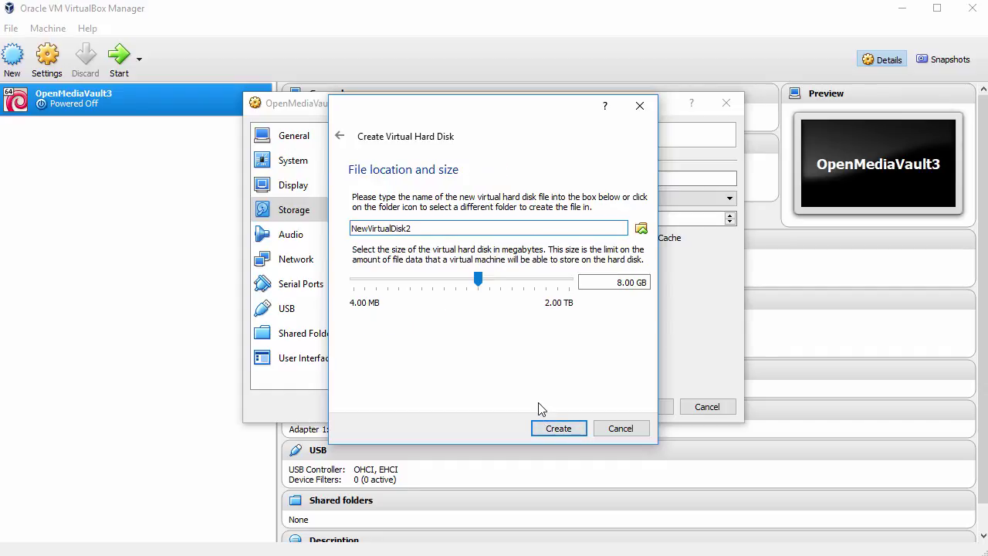
left_click(548, 430)
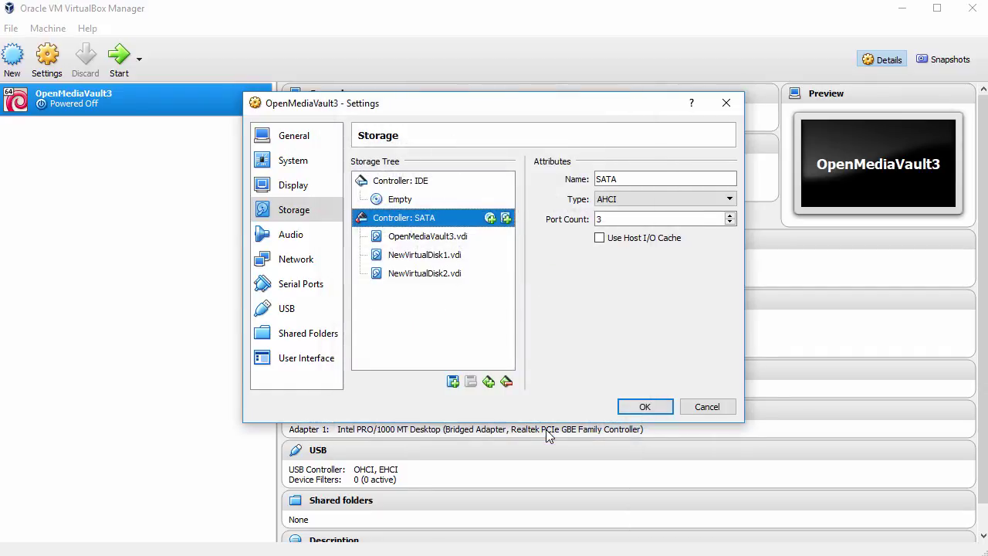
Add a third 8 GB dynamic VDI disk, NewVirtualDisk3, and save the storage settings.
left_click(507, 219)
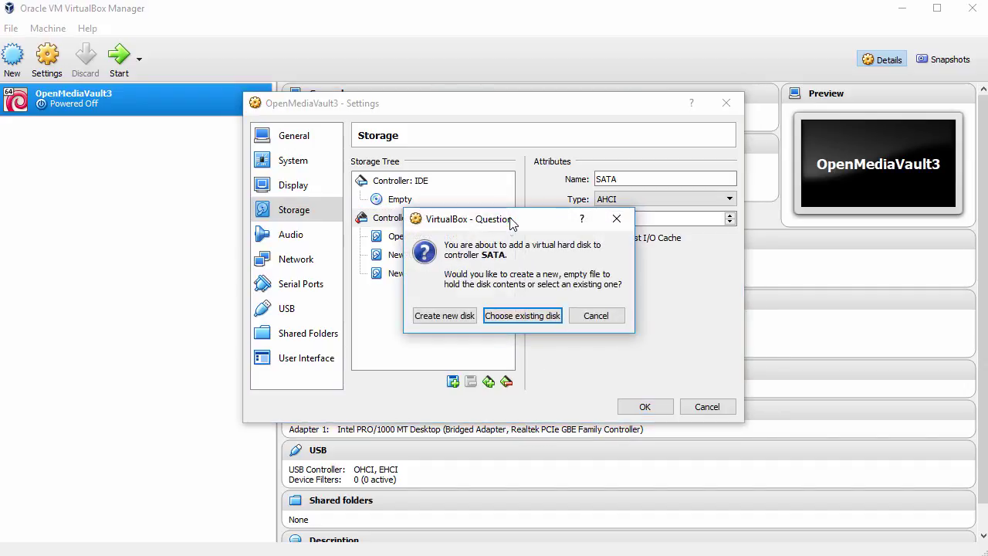
left_click(460, 318)
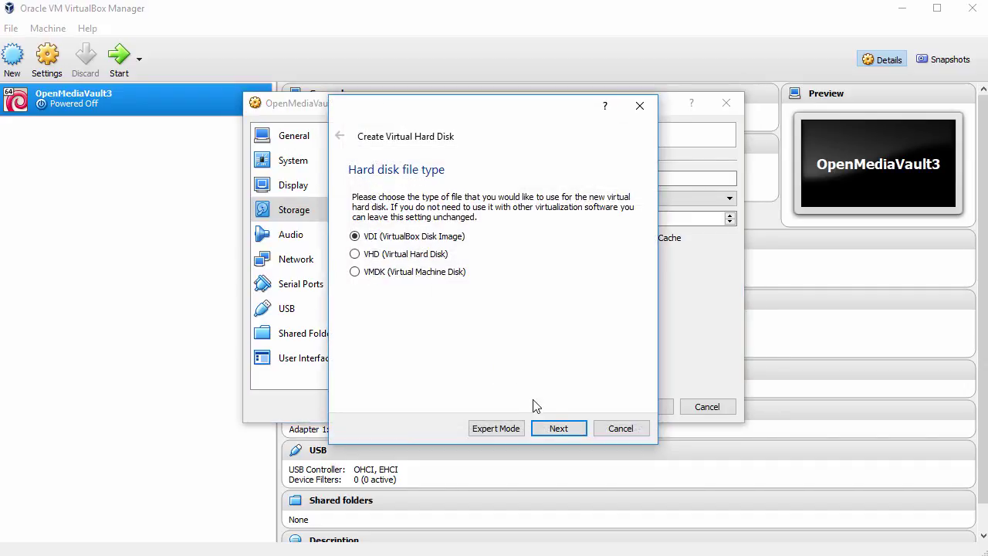
left_click(559, 430)
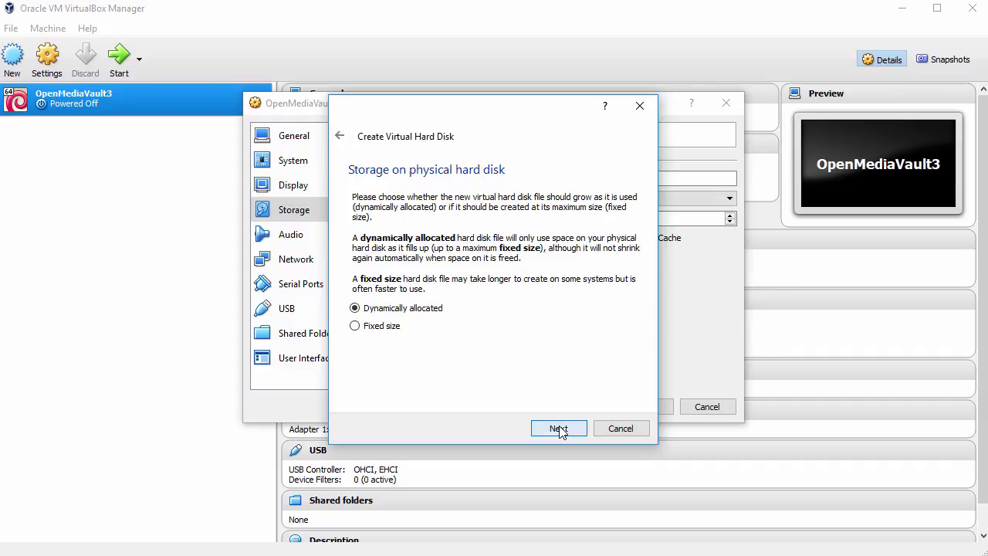
left_click(559, 429)
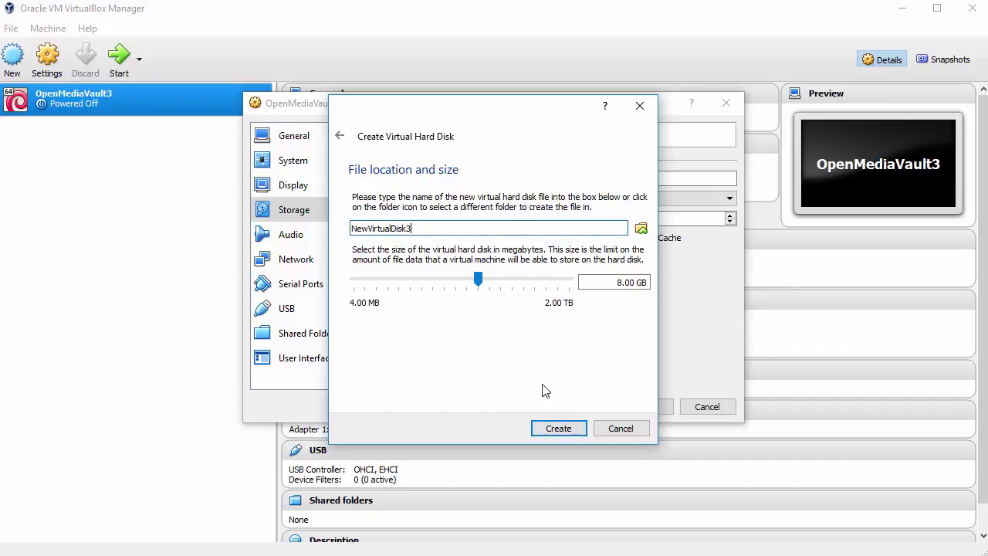
left_click(560, 430)
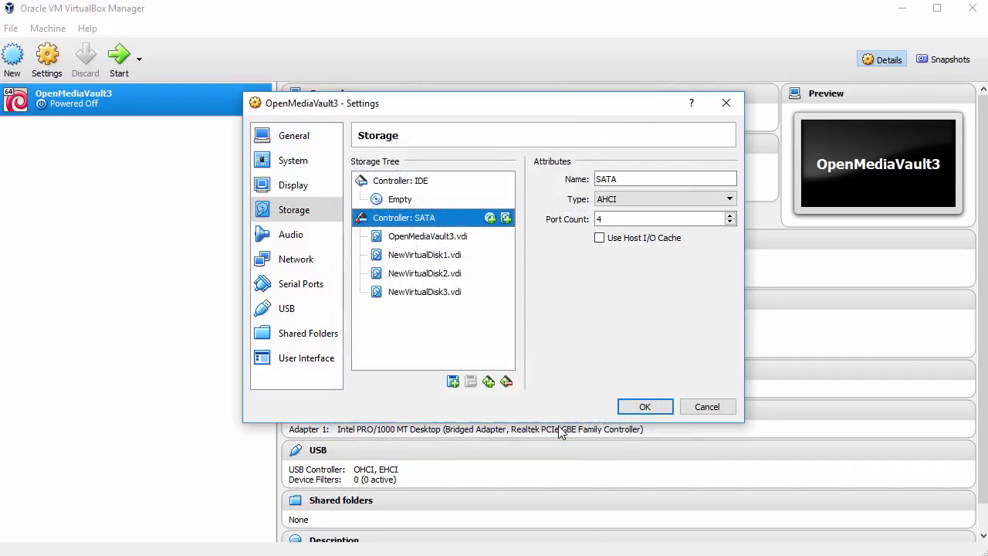
left_click(645, 407)
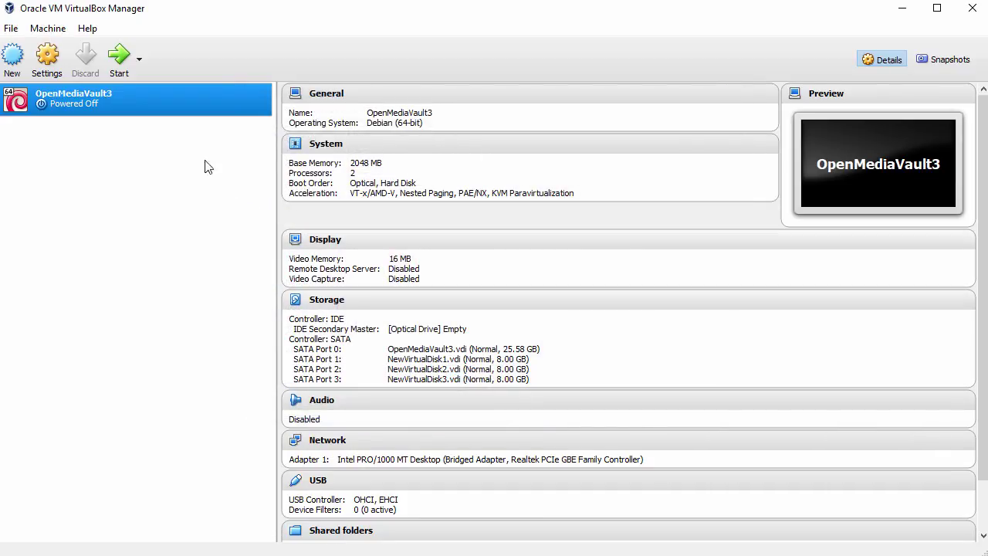
Boot OpenMediaVault3 to its console login at 192.168.0.100, dismissing the keyboard and mouse notices.
left_click(120, 62)
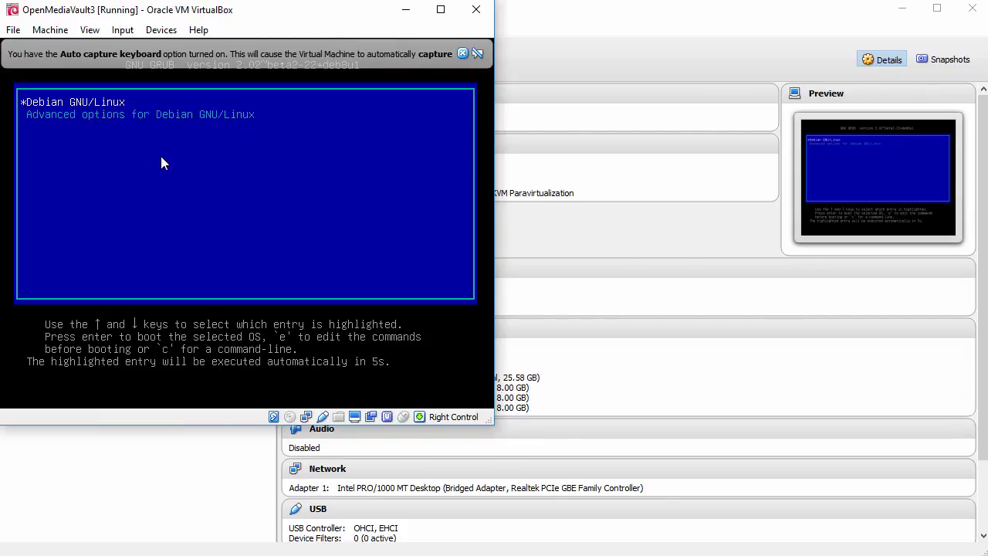
left_click(461, 52)
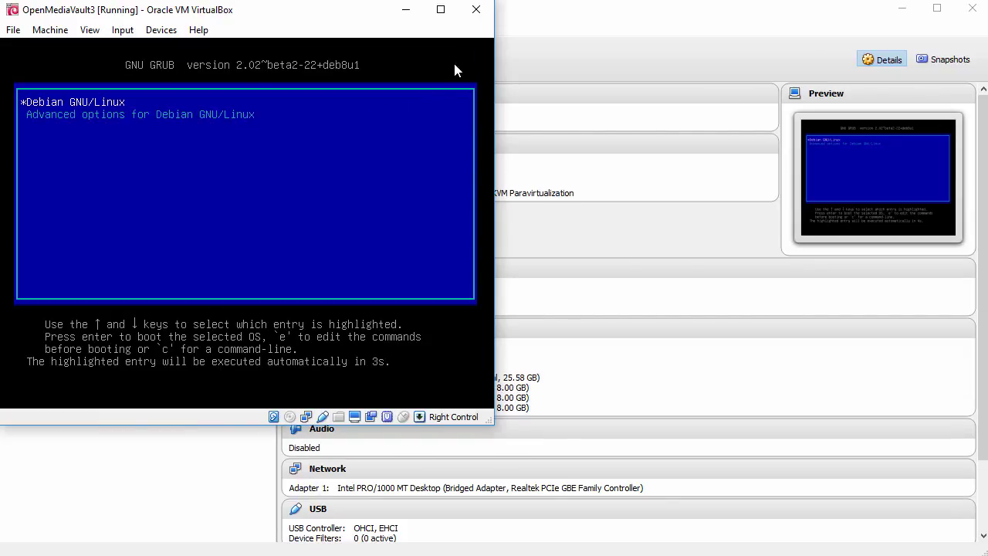
left_click(339, 171)
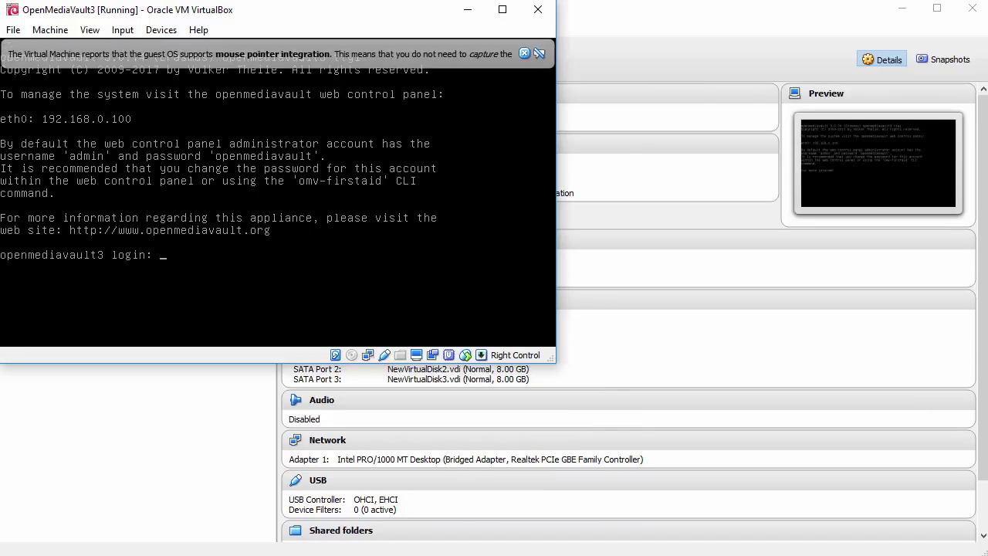
left_click(525, 54)
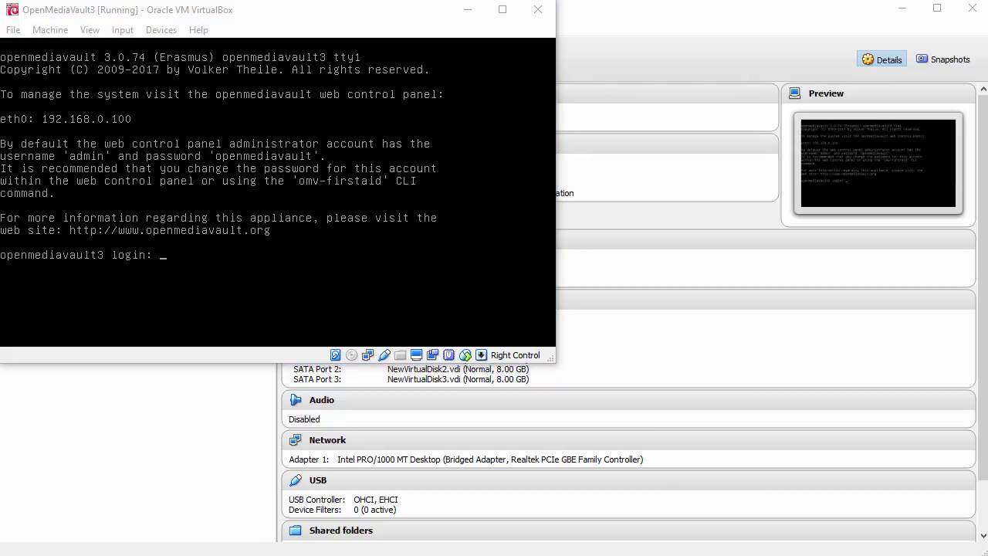
Log in to the openmediavault panel at 192.168.0.100 as the administrator and view Physical Disks.
type("1")
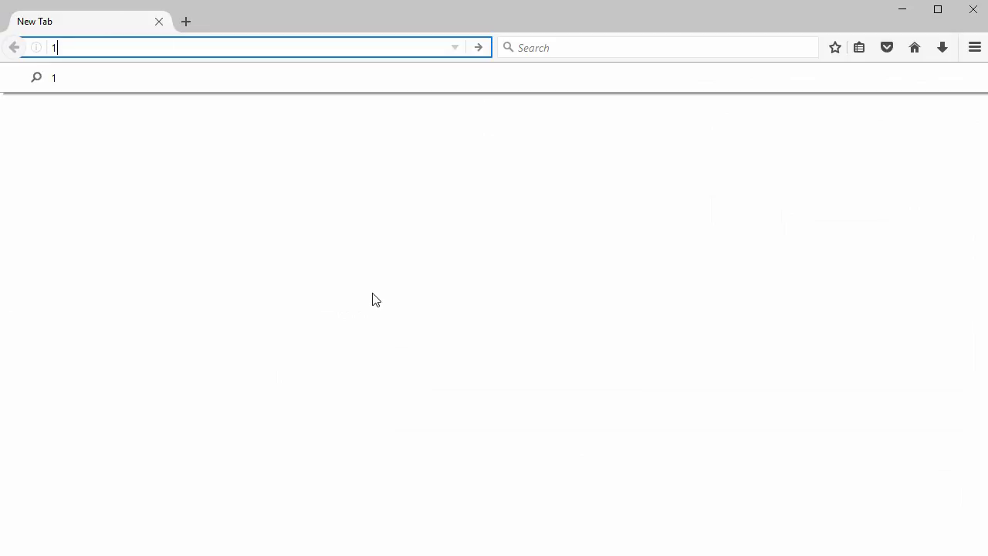
type("92.168.0.100")
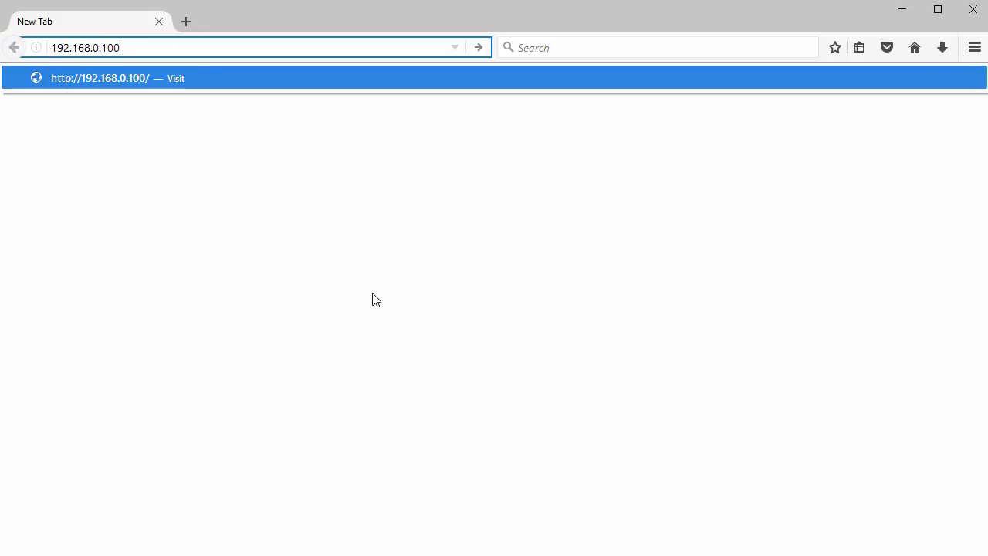
key("Return")
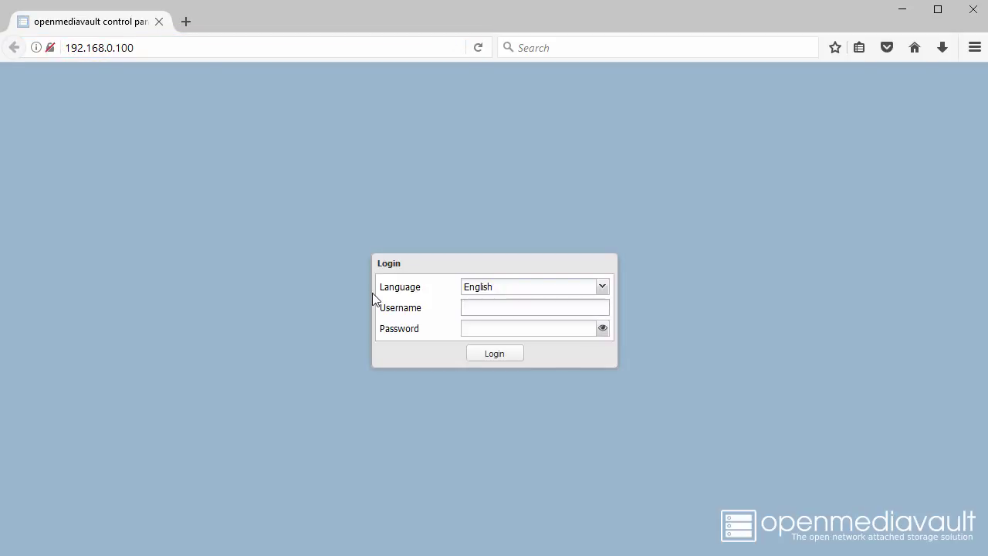
type("admin")
key("Tab")
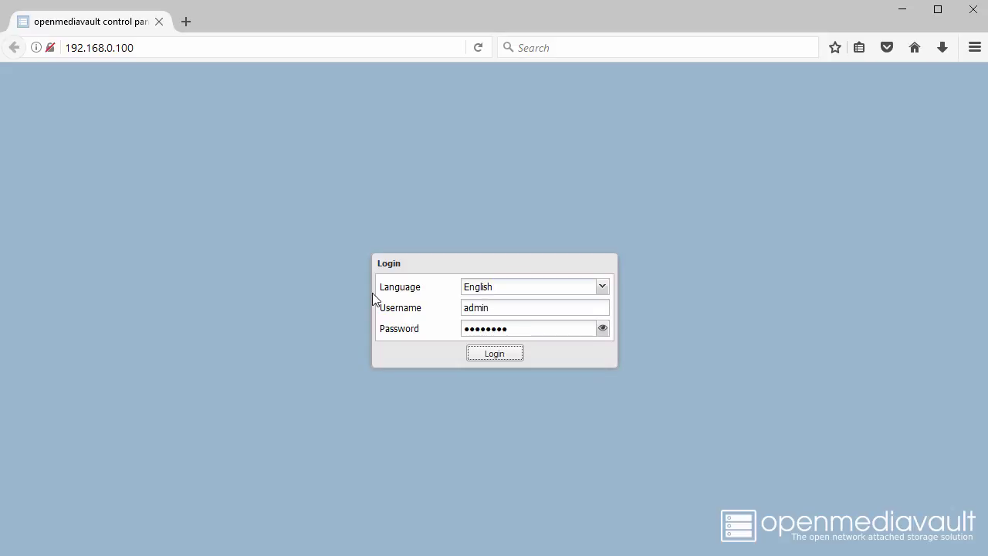
left_click(503, 355)
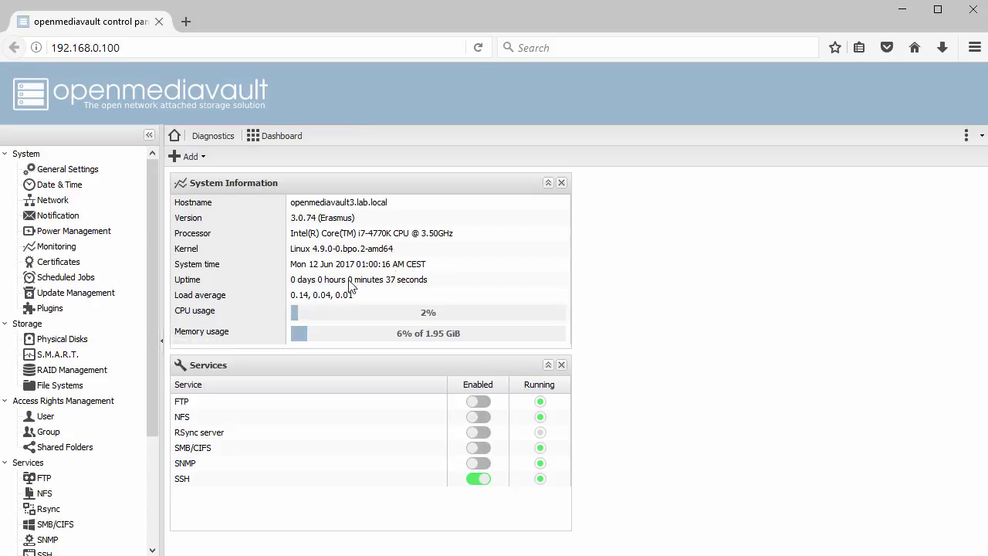
left_click(67, 344)
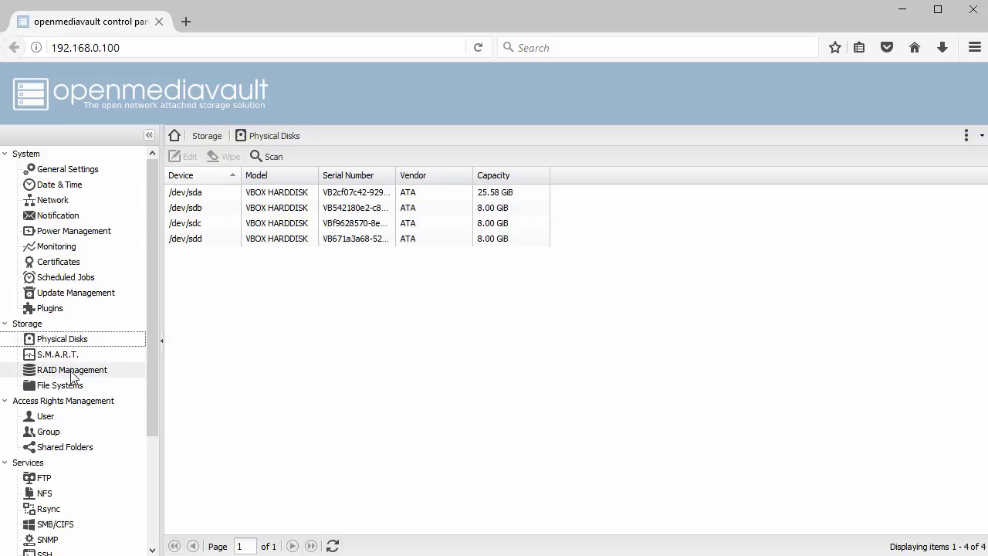
Create RAID 5 array Vol001 from /dev/sdb, /dev/sdc and /dev/sdd and confirm it.
left_click(71, 374)
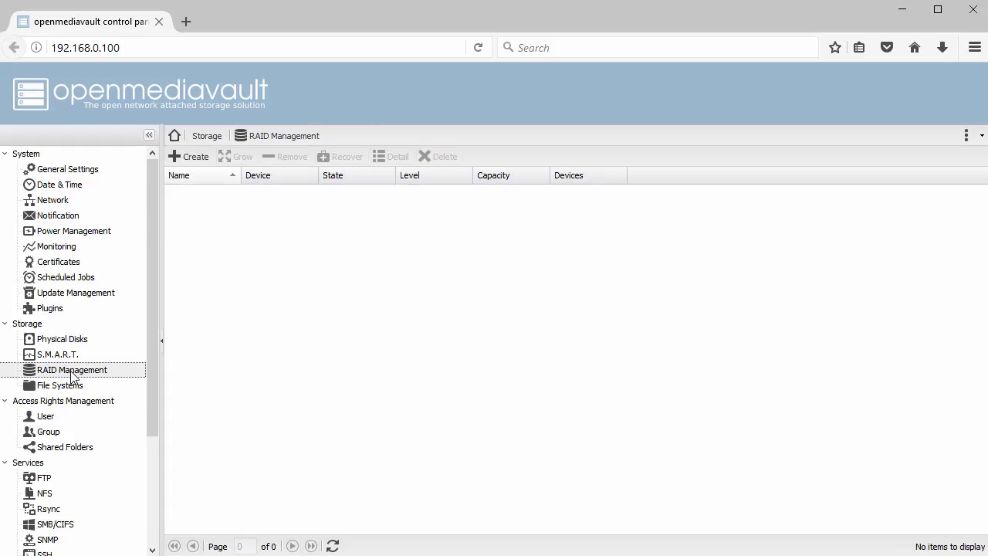
left_click(193, 157)
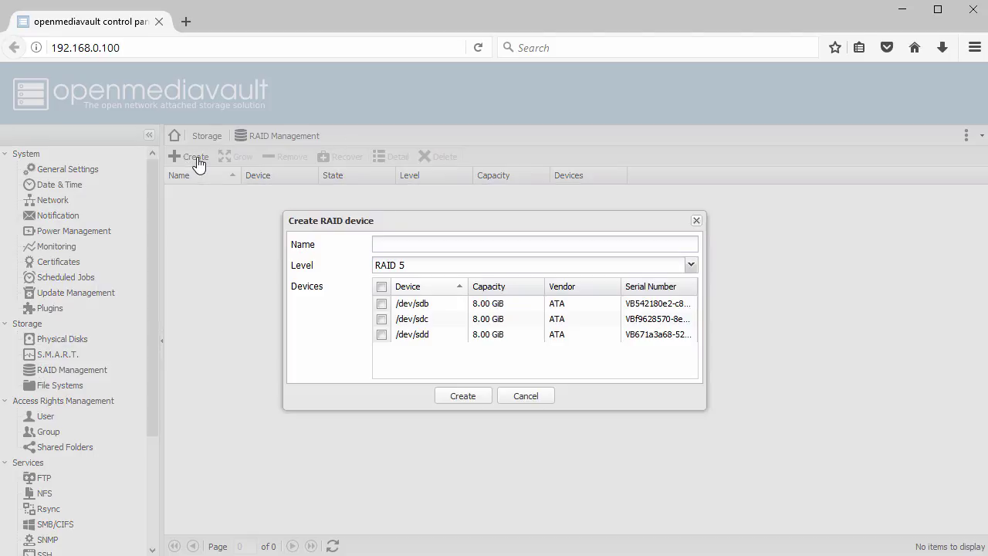
left_click(396, 241)
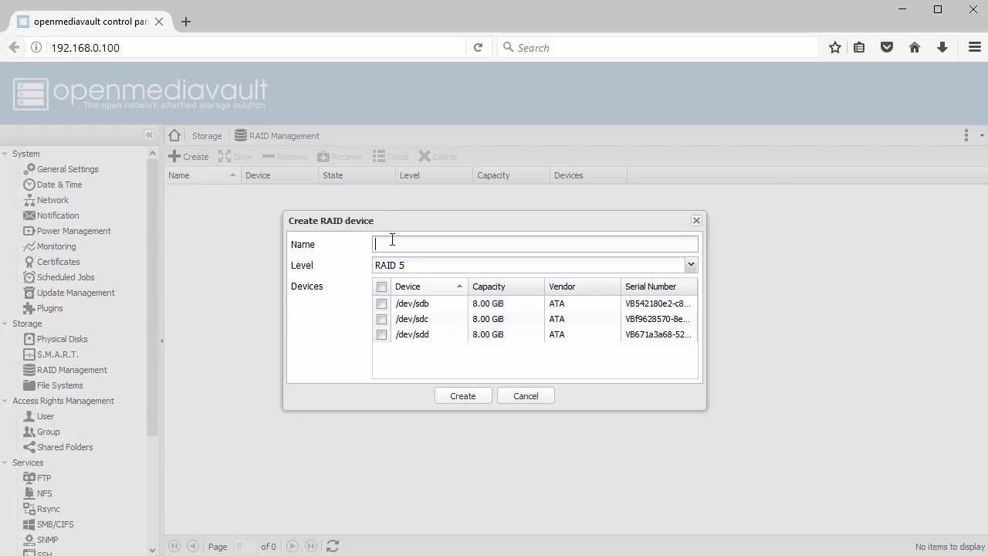
type("Vol001")
left_click(691, 266)
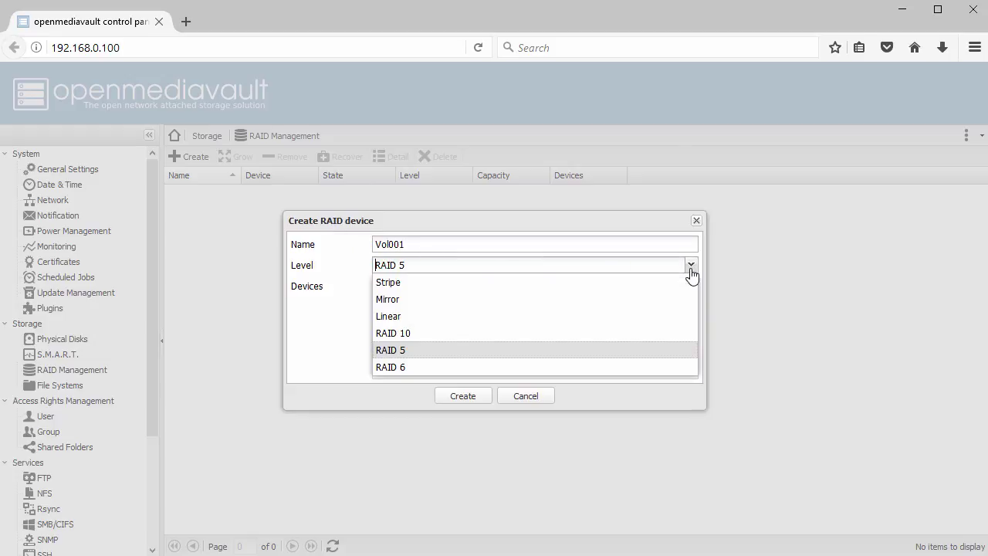
left_click(691, 270)
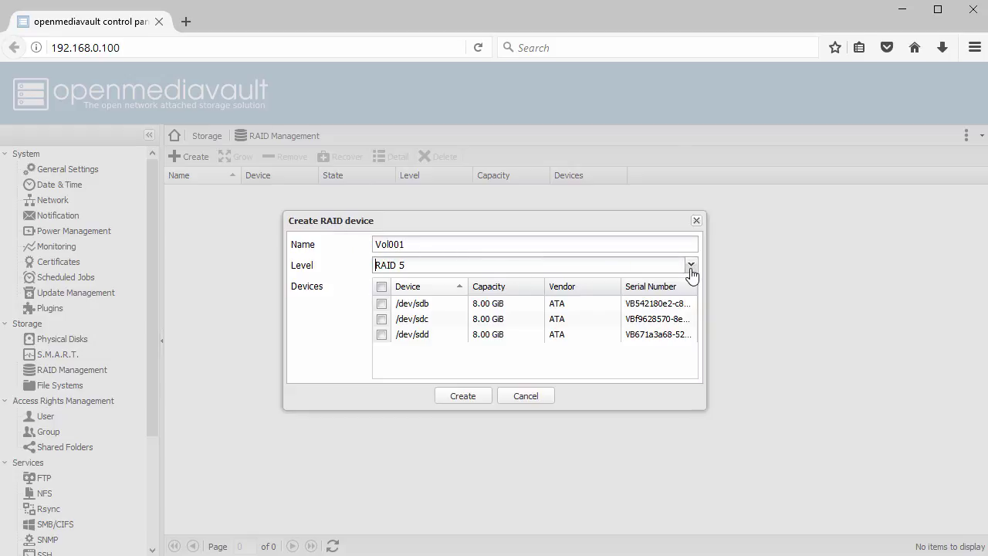
left_click(382, 288)
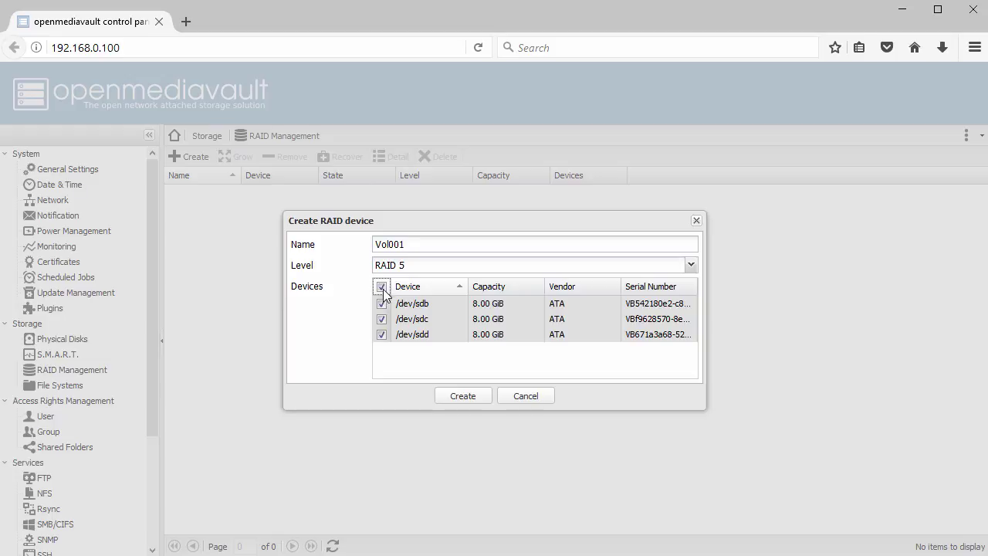
left_click(462, 397)
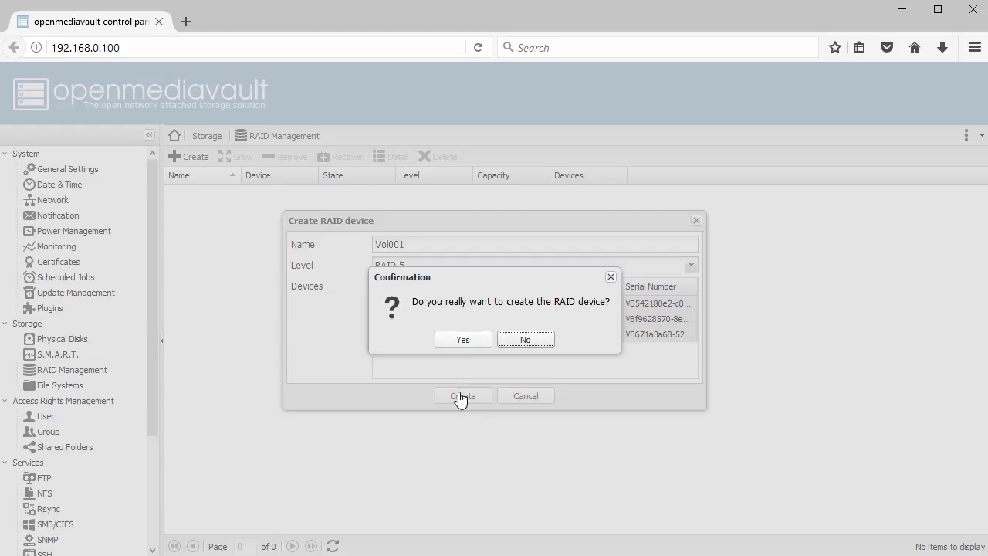
left_click(464, 339)
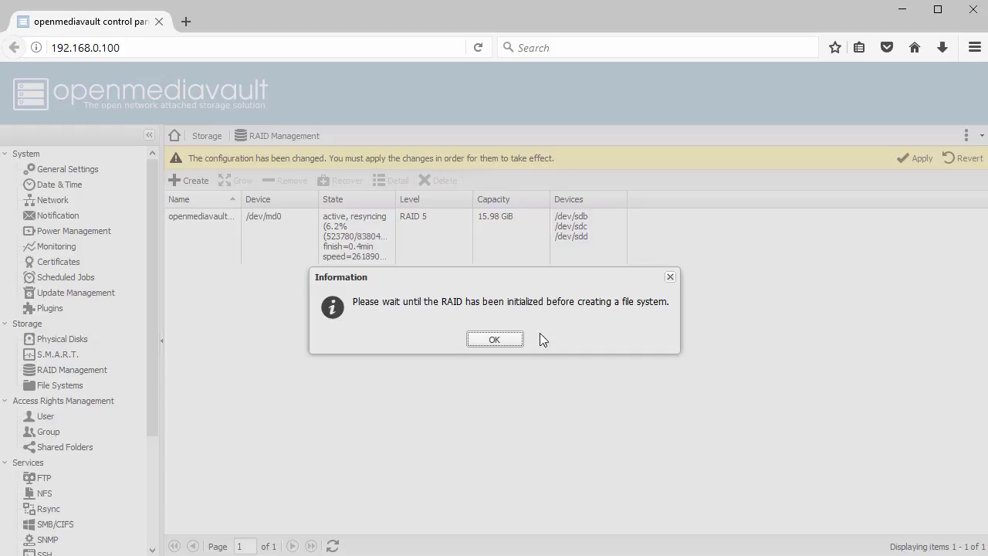
left_click(495, 340)
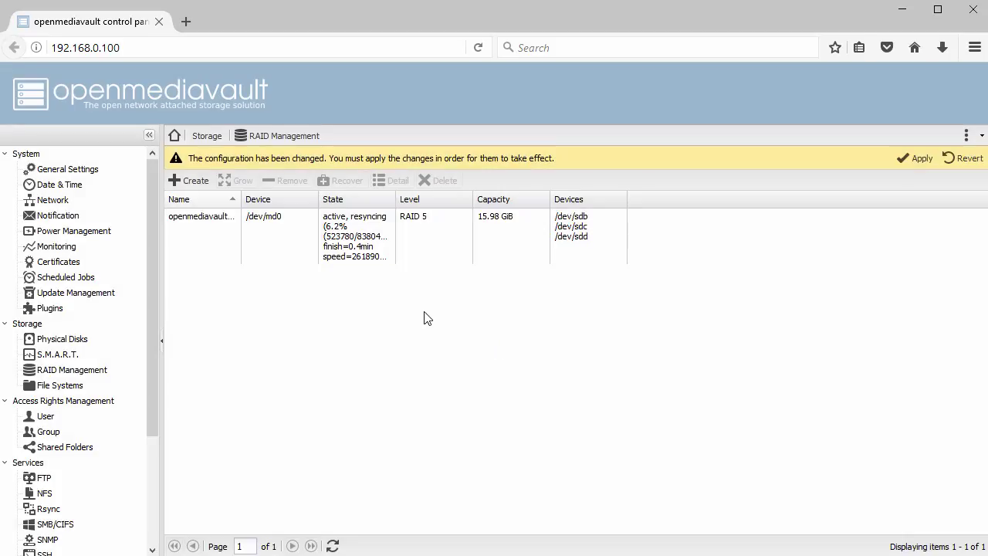
Widen the RAID list's State column to follow /dev/md0's resync progress and select md0.
left_click_drag(396, 202, 477, 202)
left_click_drag(550, 202, 501, 199)
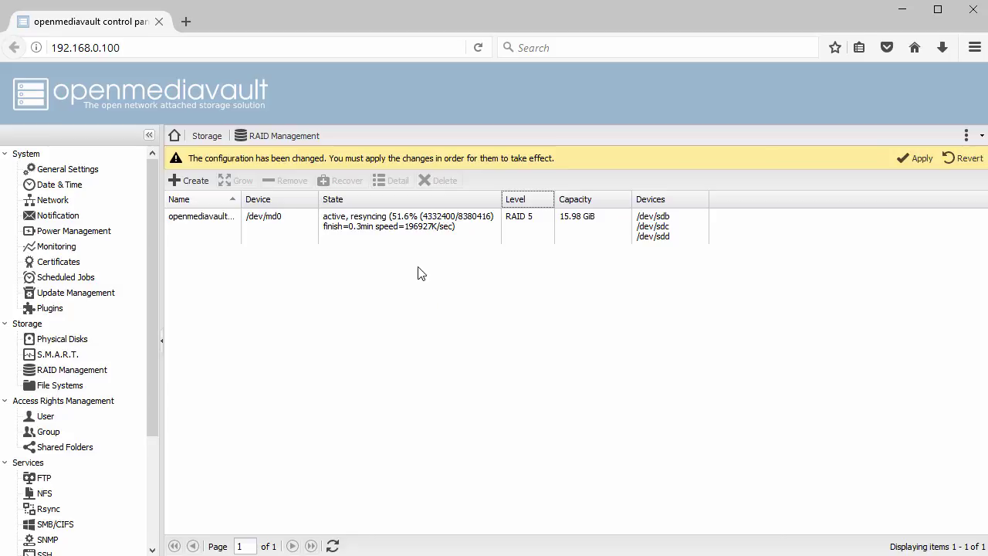
left_click(392, 218)
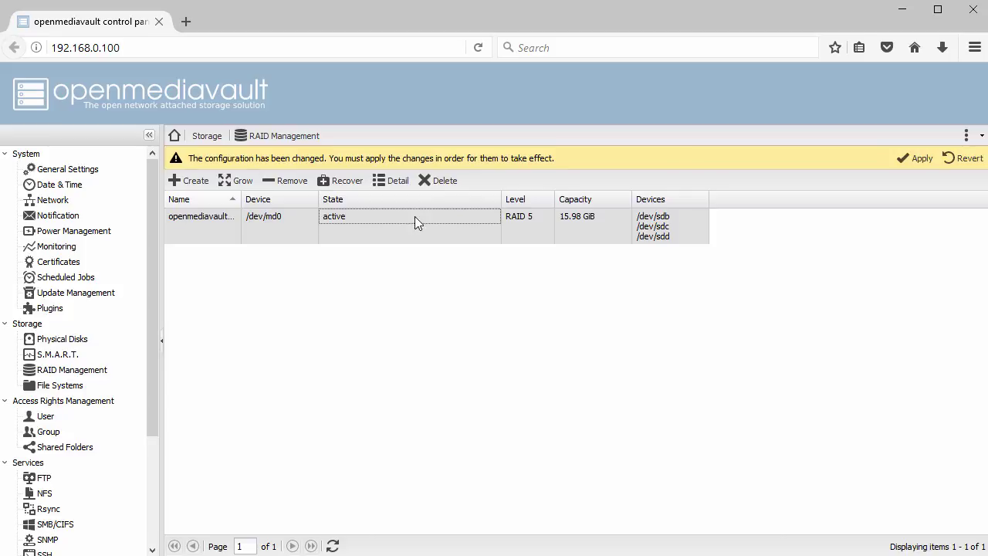
Apply the pending configuration changes and start a new file system under Storage > File Systems.
left_click(924, 162)
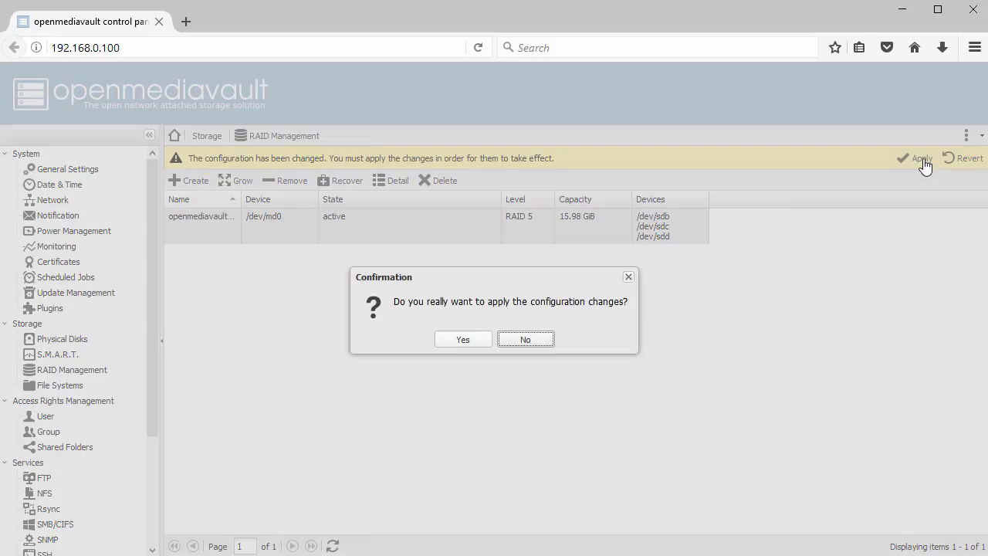
left_click(463, 342)
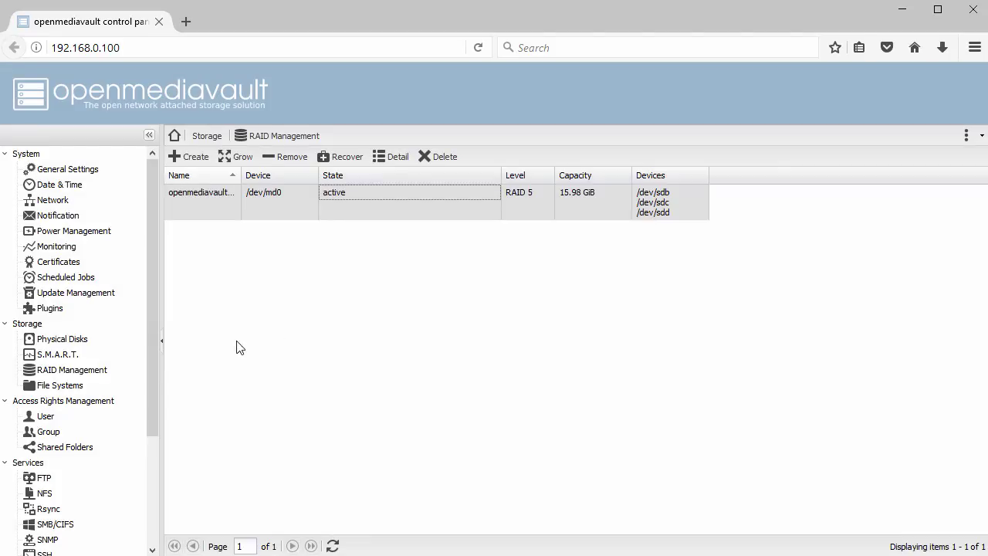
left_click(69, 388)
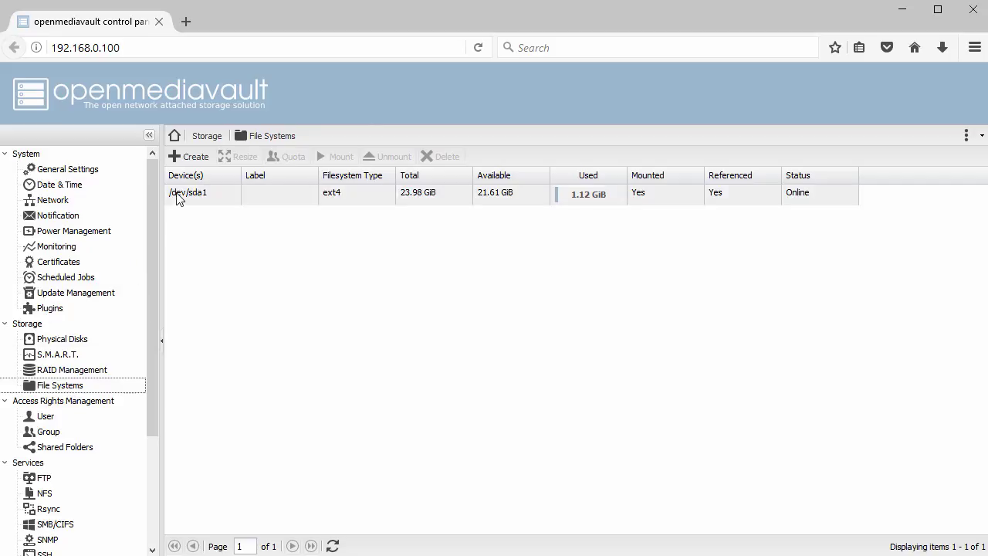
left_click(193, 157)
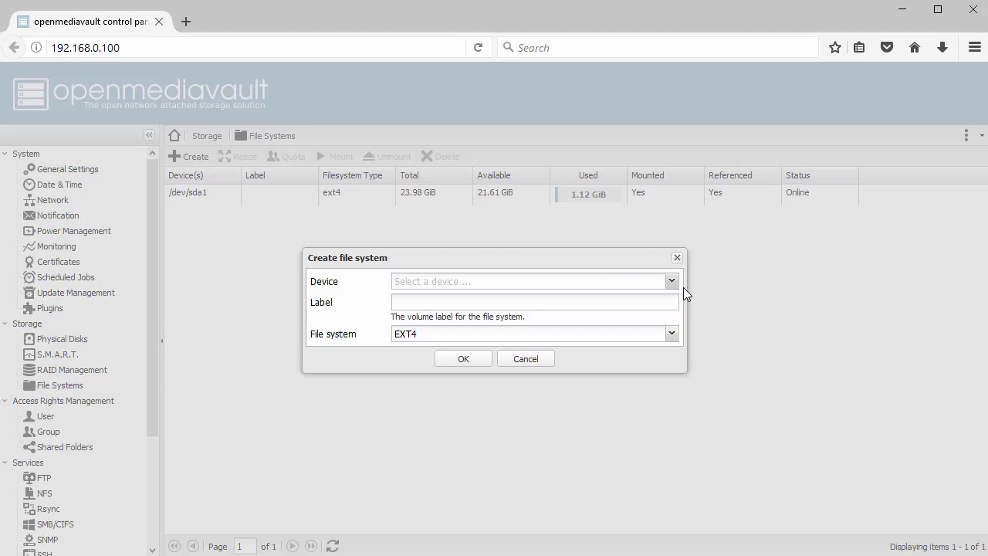
Format the /dev/md0 RAID device as EXT4 with the label FS01.
left_click(675, 283)
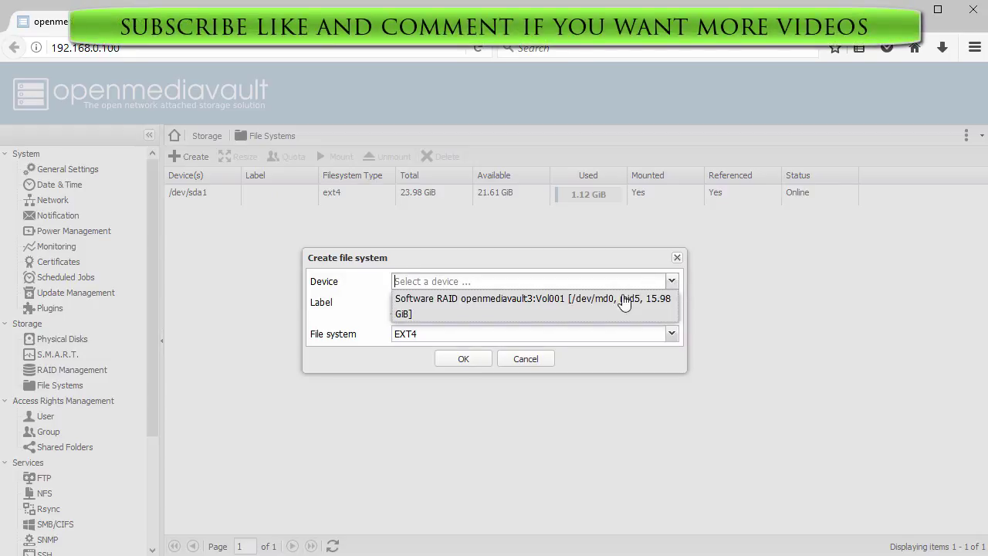
left_click(510, 305)
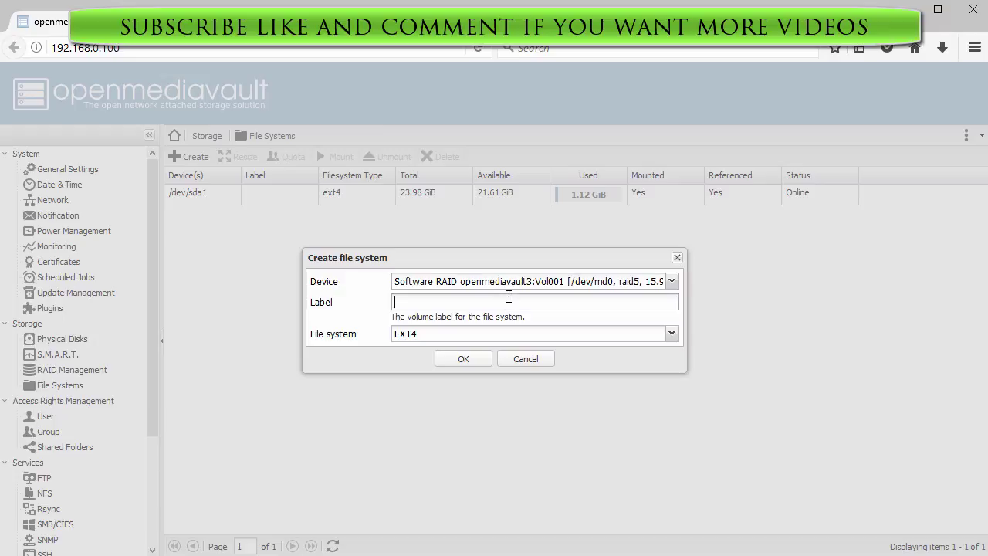
left_click(509, 296)
type("FS01")
left_click(672, 334)
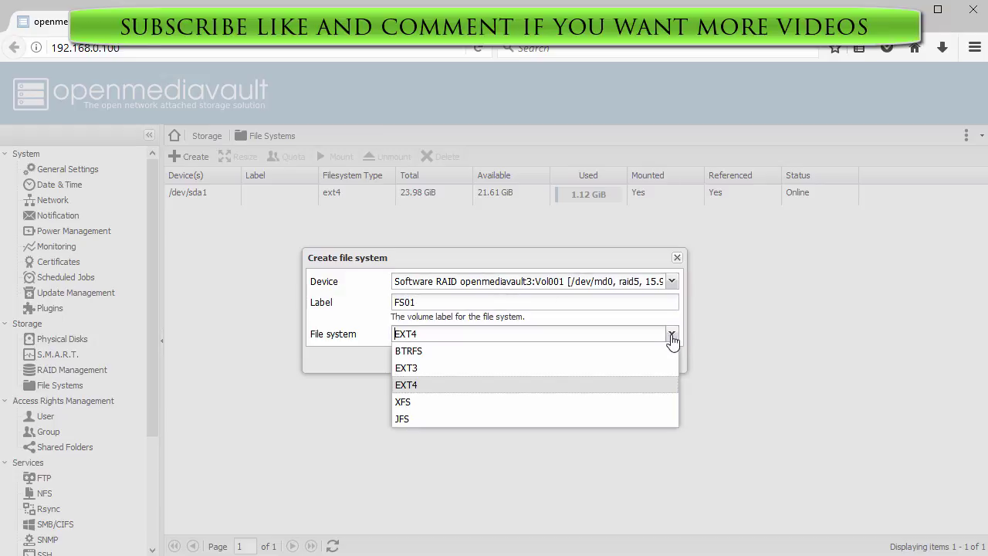
left_click(672, 335)
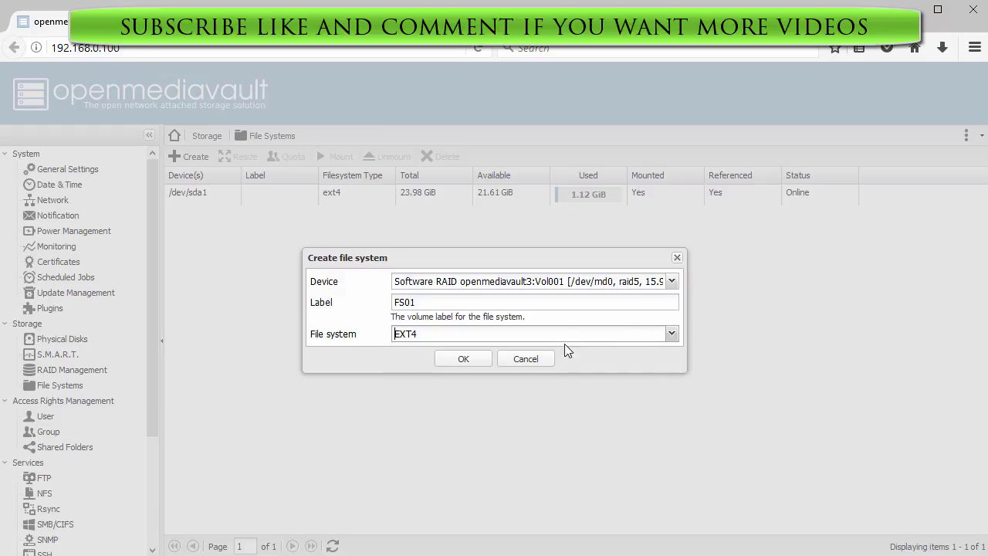
left_click(464, 360)
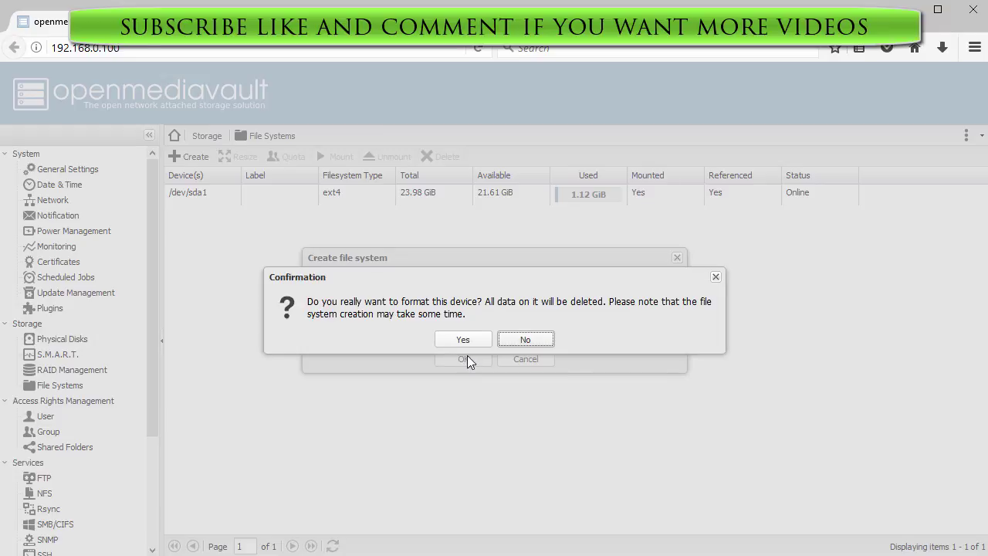
left_click(464, 341)
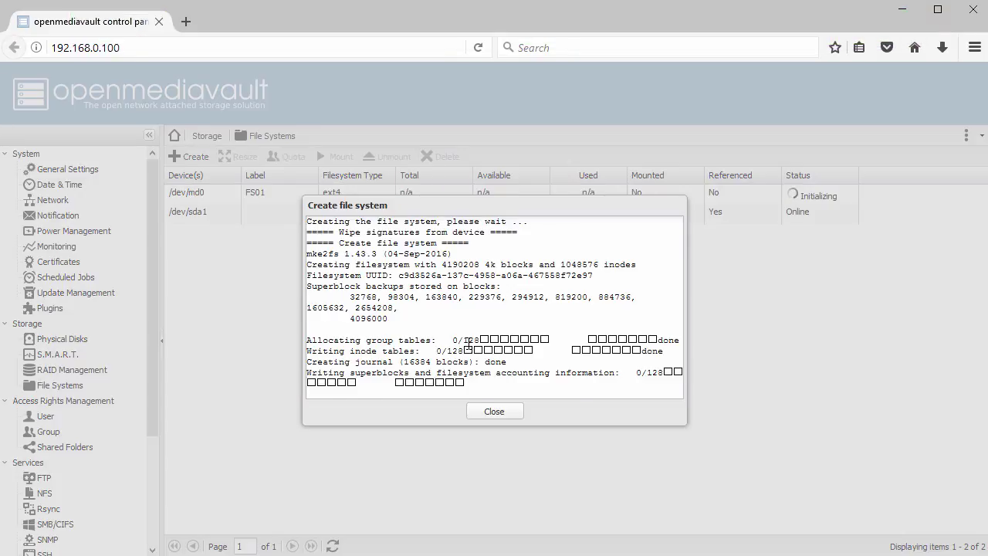
Highlight the completion message in the creation log and close the window.
left_click(307, 392)
left_click_drag(307, 392, 590, 394)
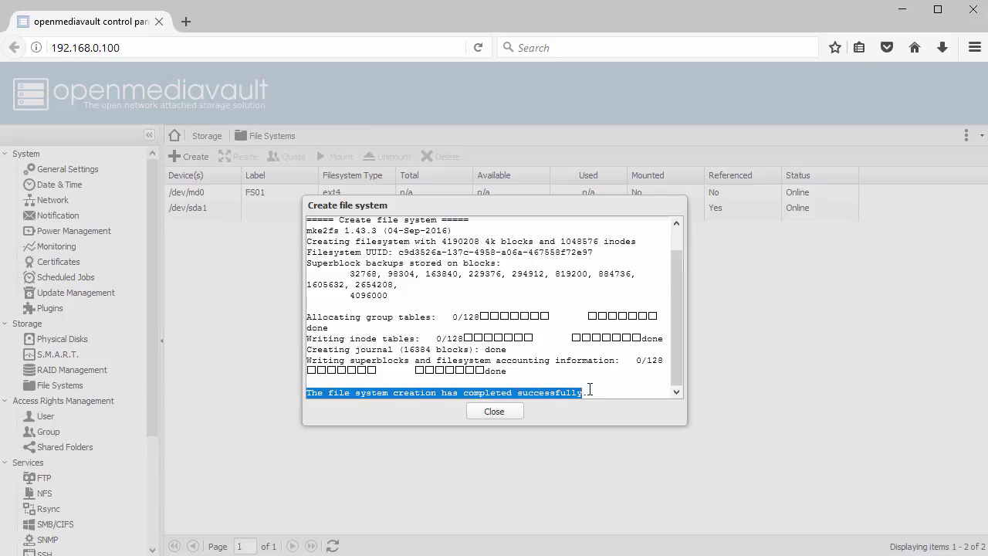
left_click(505, 412)
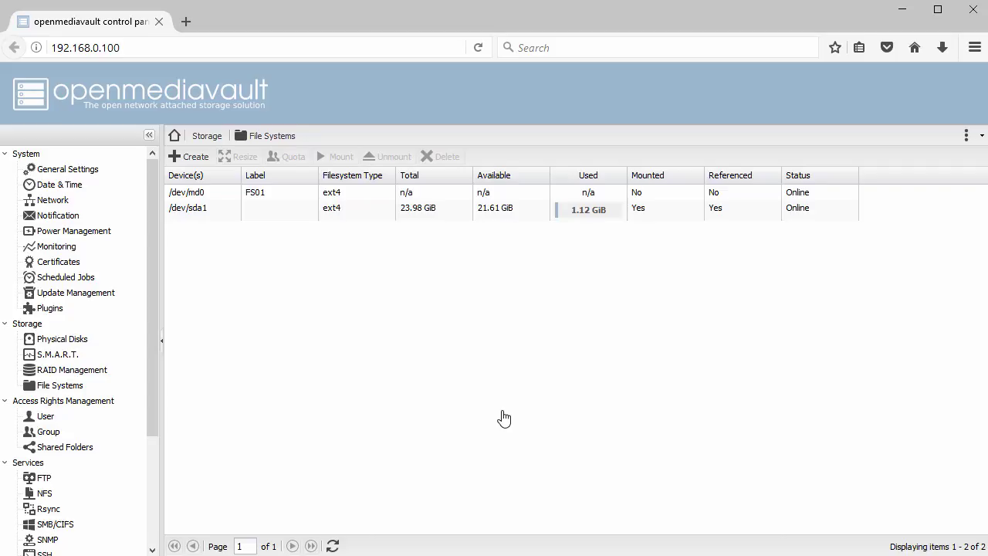
Select /dev/md0, mount its FS01 file system, and apply the configuration change.
left_click(195, 198)
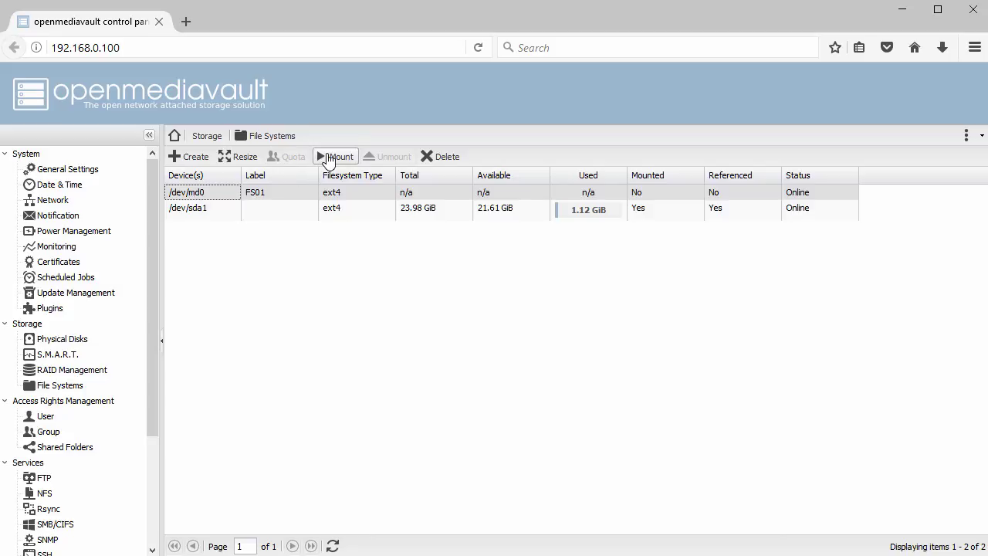
left_click(329, 157)
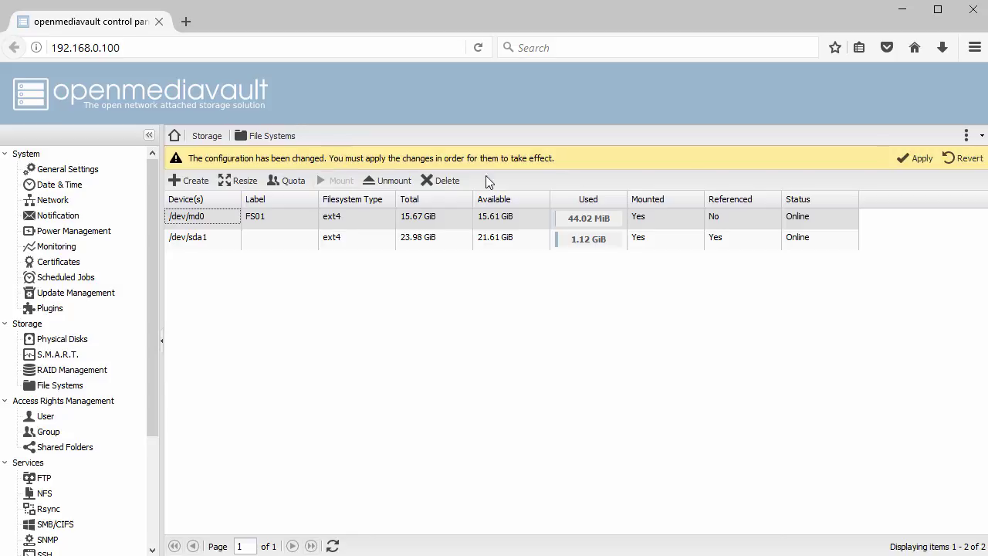
left_click(915, 160)
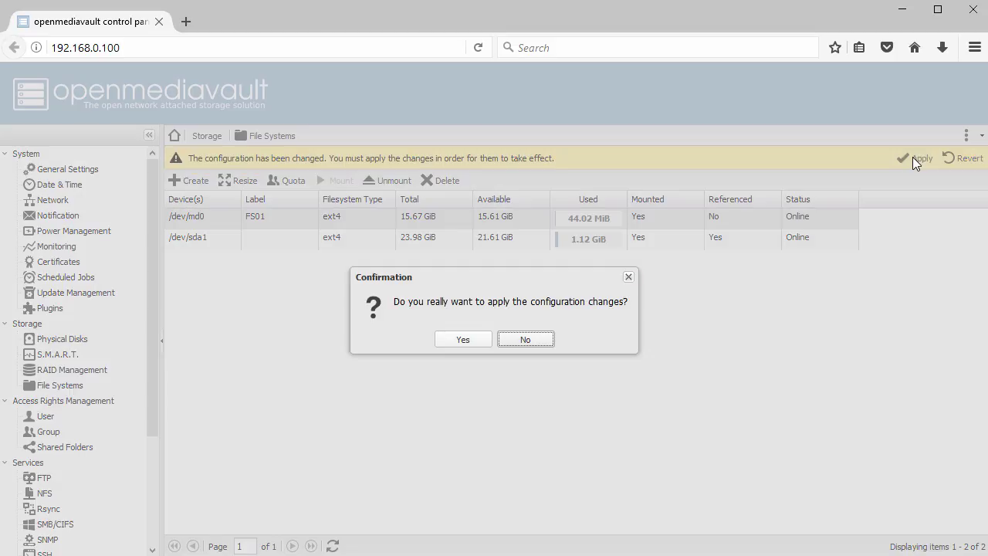
left_click(466, 341)
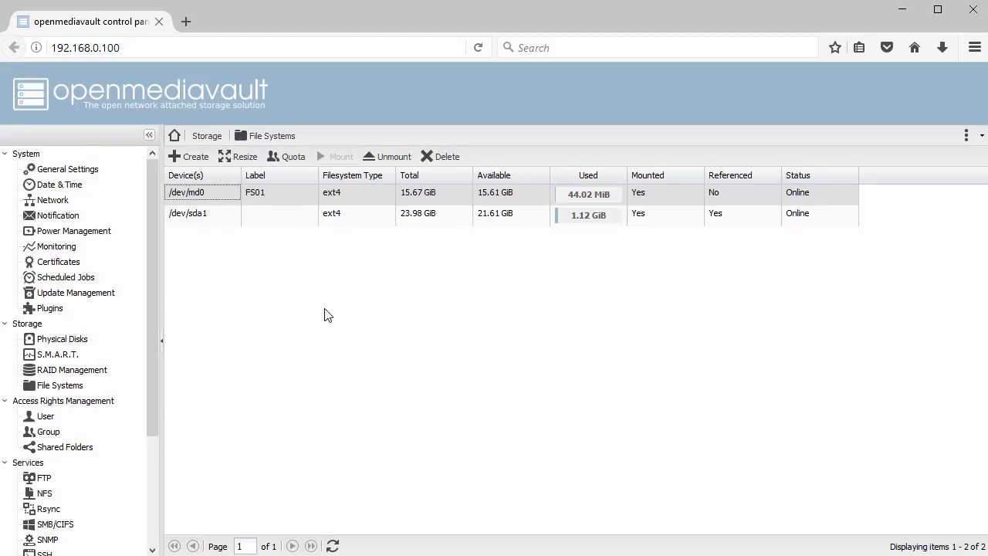
Add shared folder CIFS_Share01 on FS01 with administrator-only permissions.
left_click(75, 451)
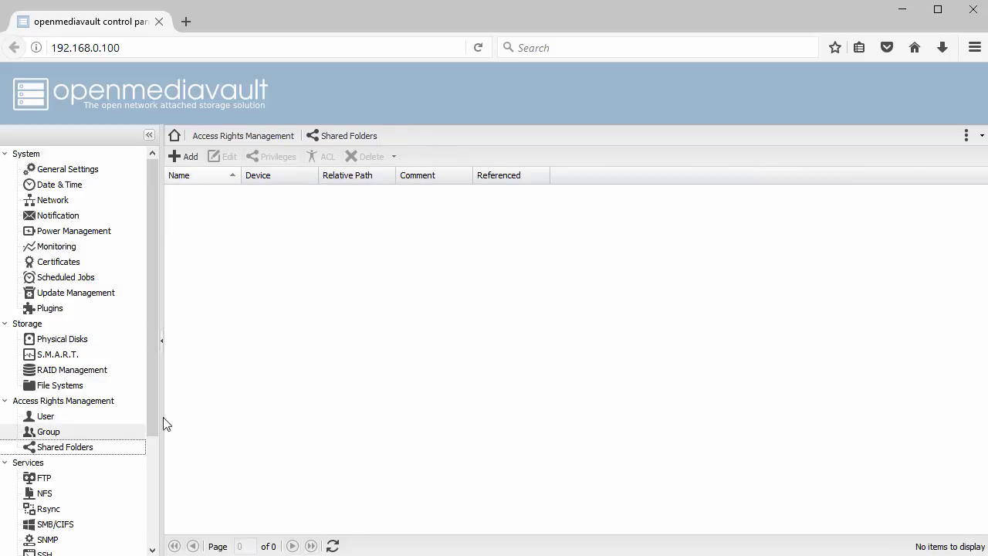
left_click(188, 160)
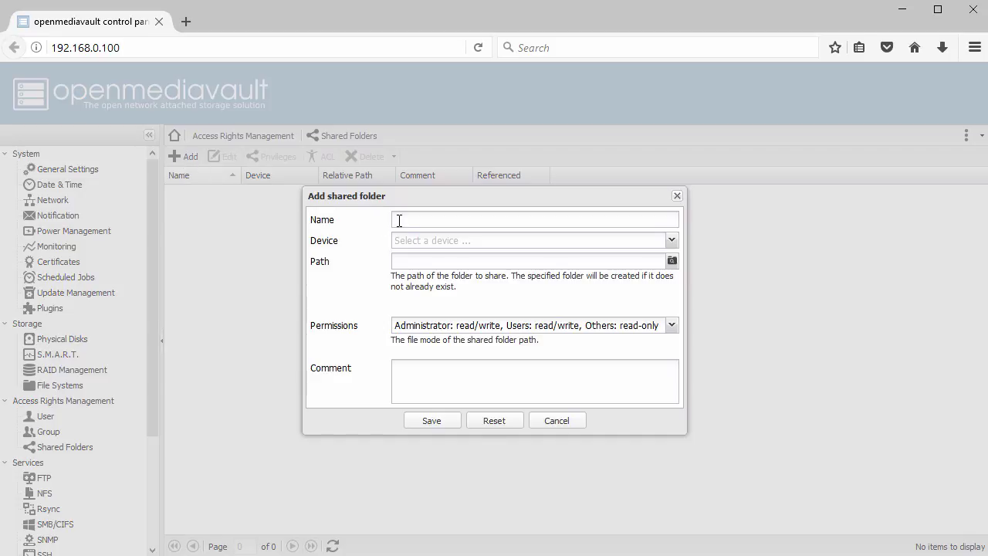
left_click(397, 223)
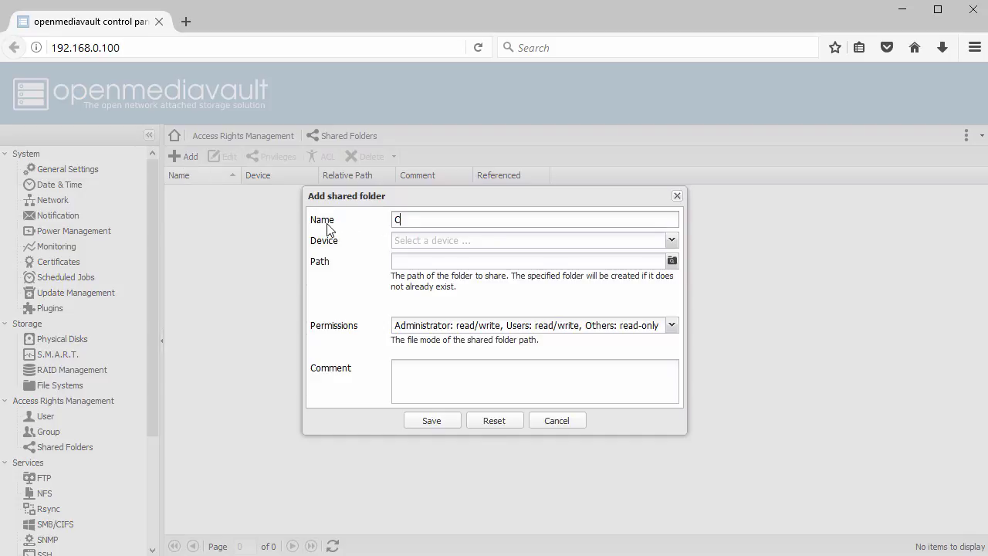
type("CIFS_Share01")
left_click(671, 241)
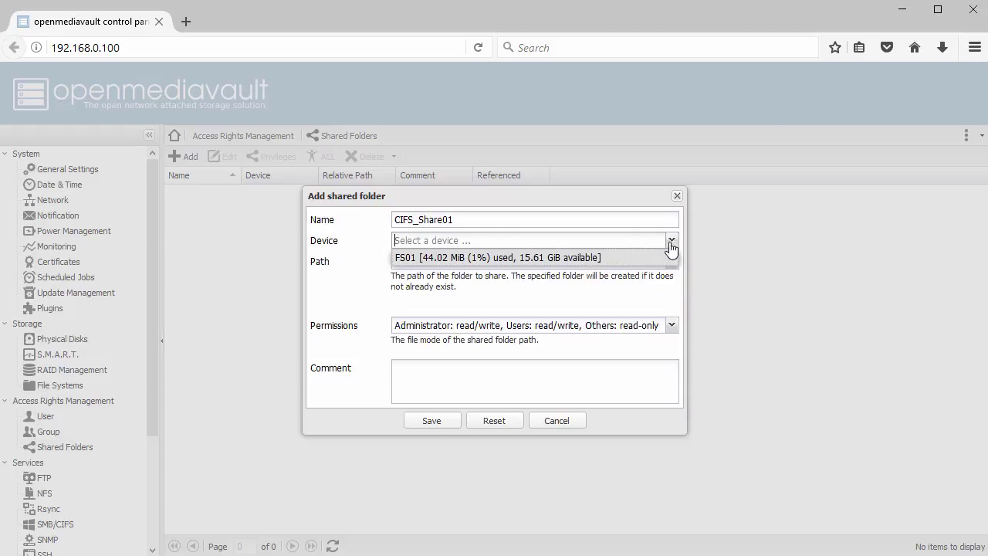
left_click(587, 258)
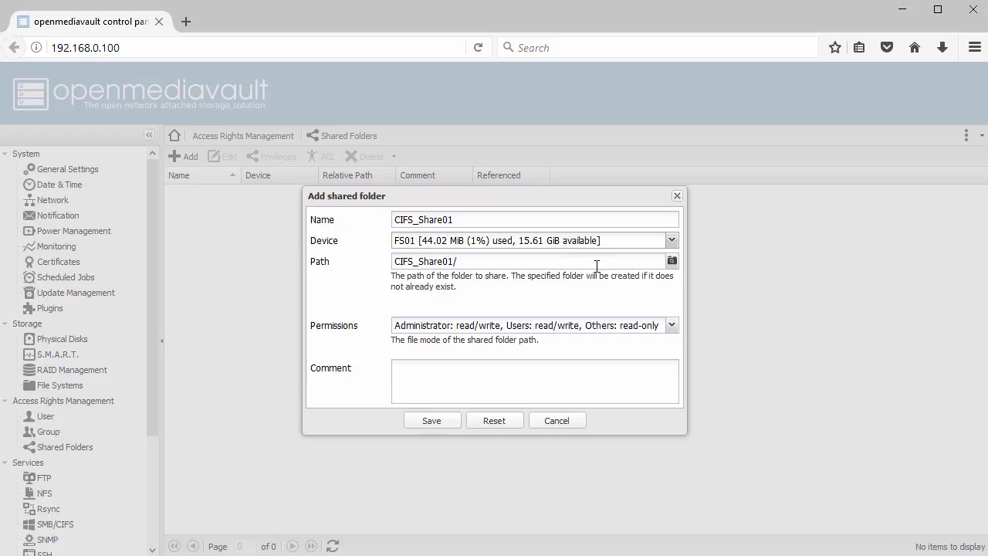
left_click(671, 326)
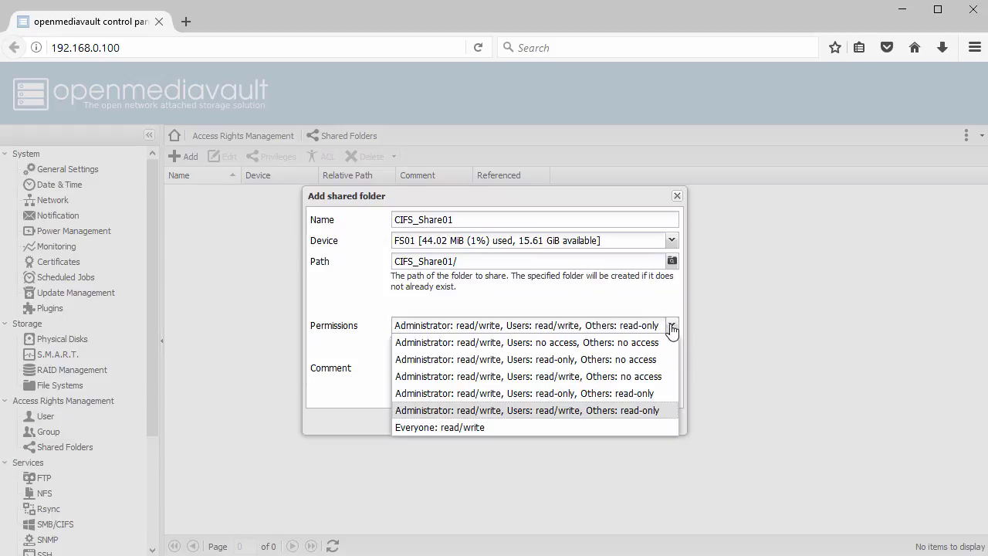
left_click(613, 344)
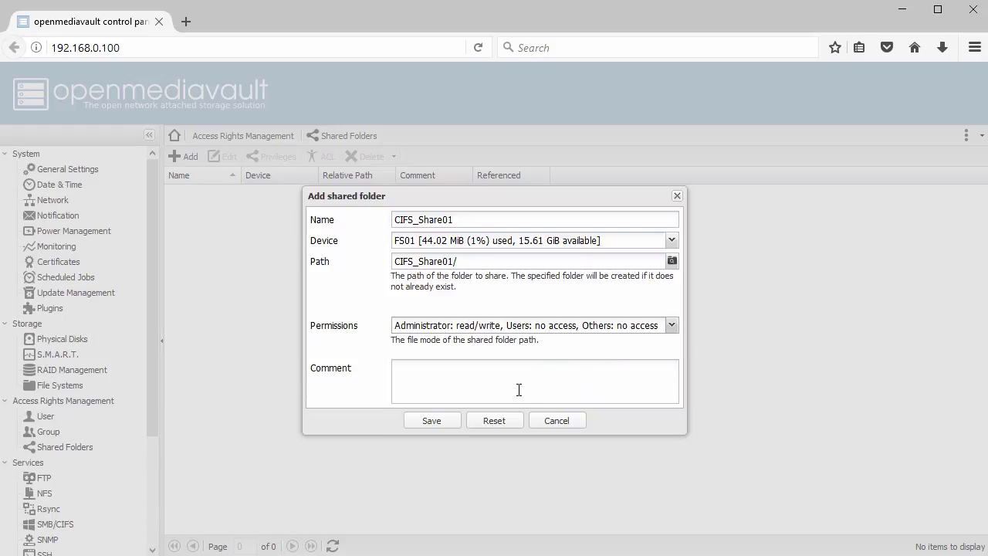
left_click(432, 421)
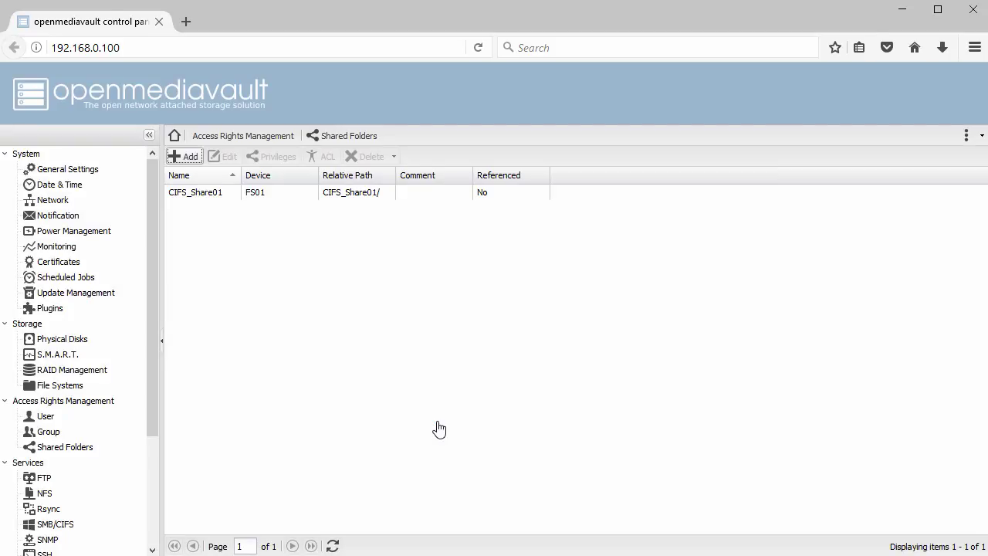
Grant the shares group read/write privileges on CIFS_Share01.
left_click(258, 200)
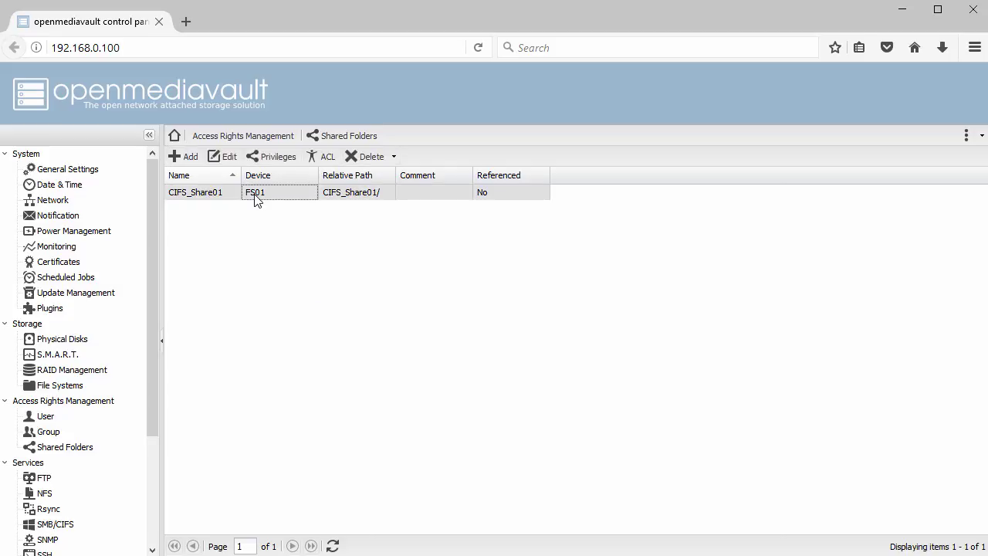
left_click(272, 157)
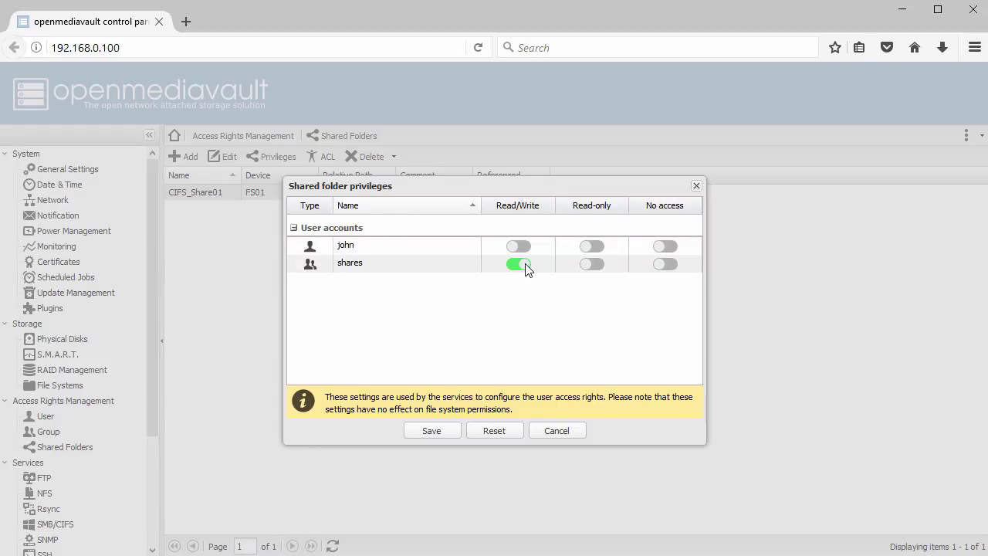
left_click(435, 431)
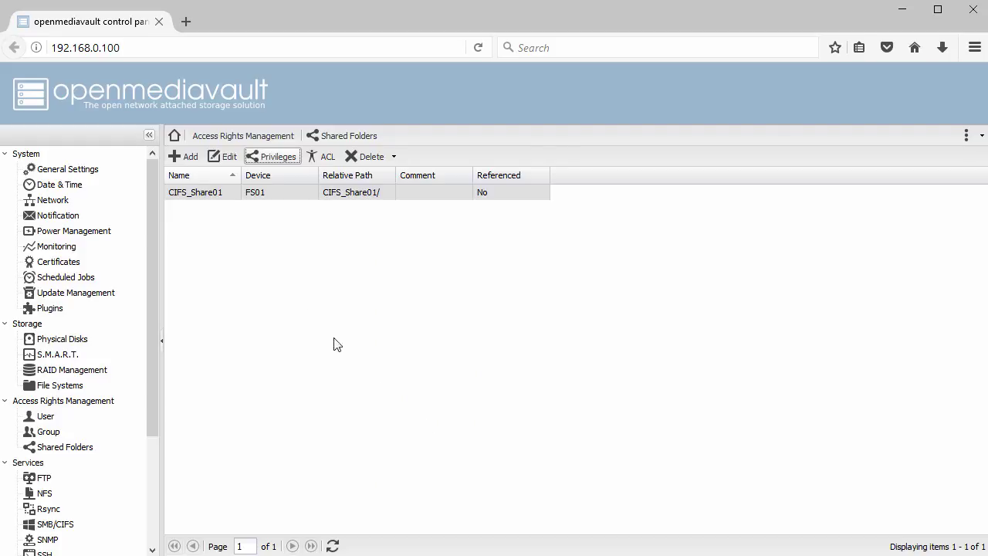
Add shared folder NFS_Share01 on FS01 with administrator-only permissions.
left_click(183, 158)
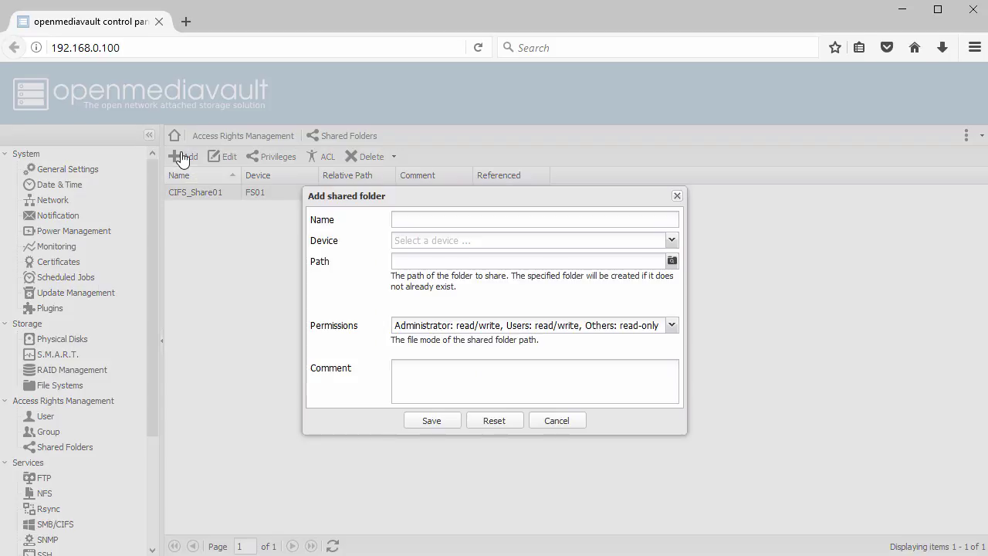
left_click(409, 219)
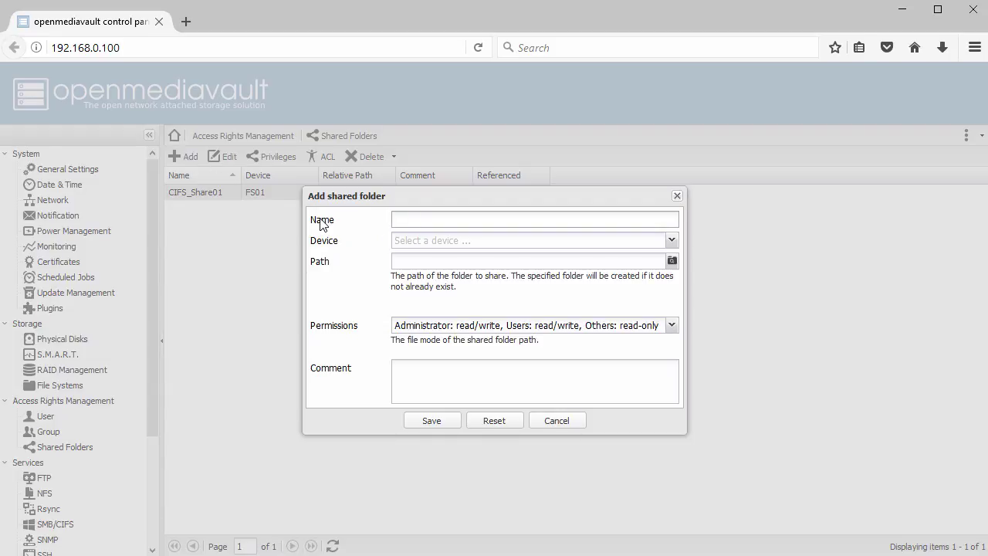
type("NFS_Share01")
left_click(678, 243)
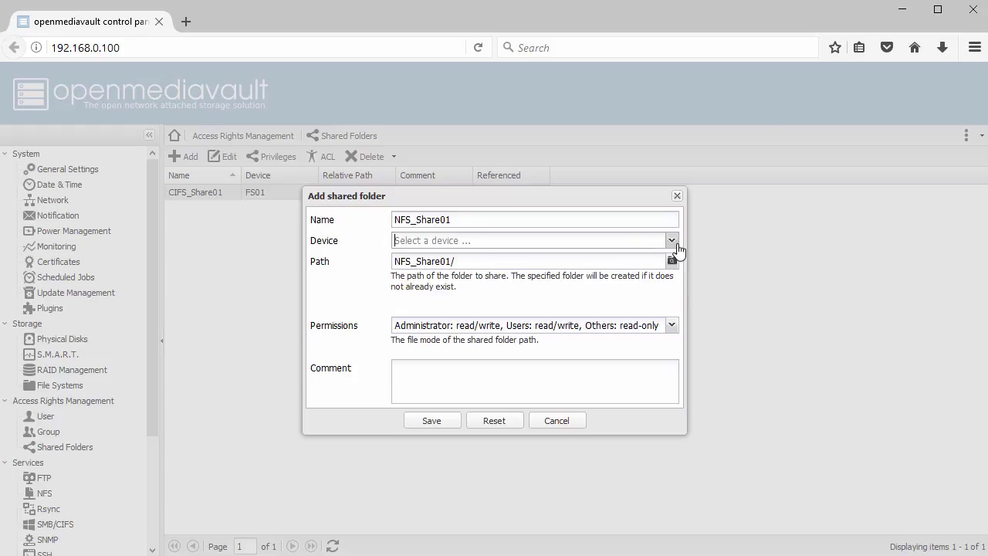
left_click(600, 264)
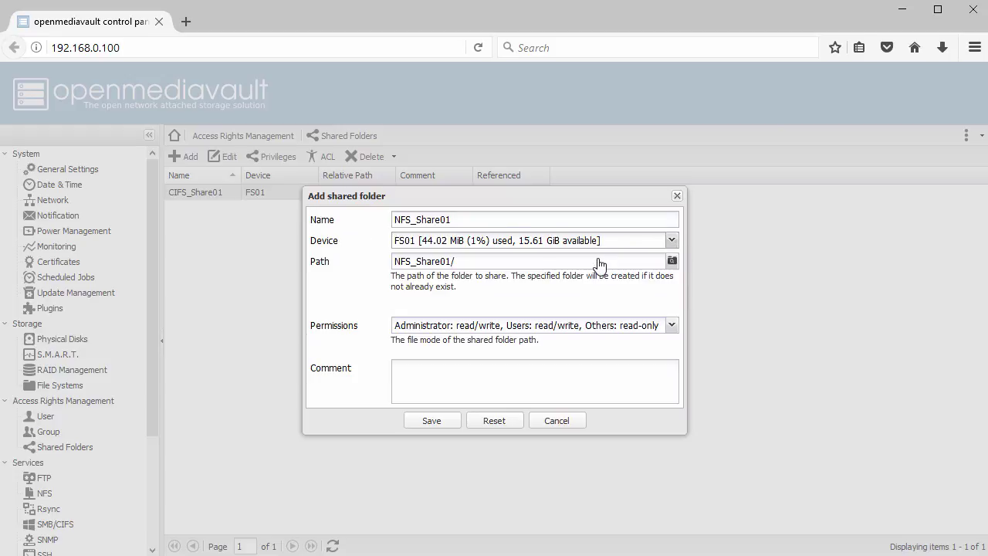
left_click(672, 326)
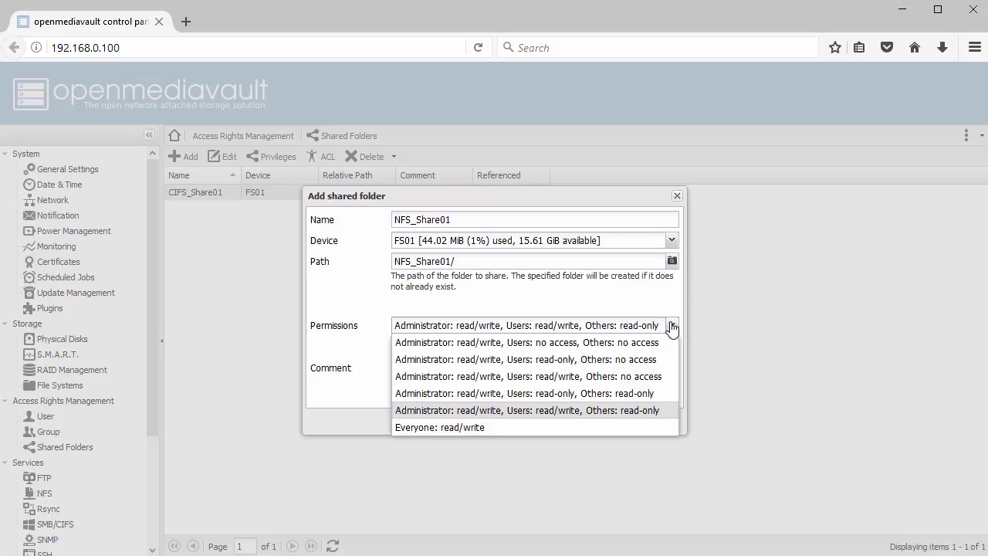
left_click(572, 343)
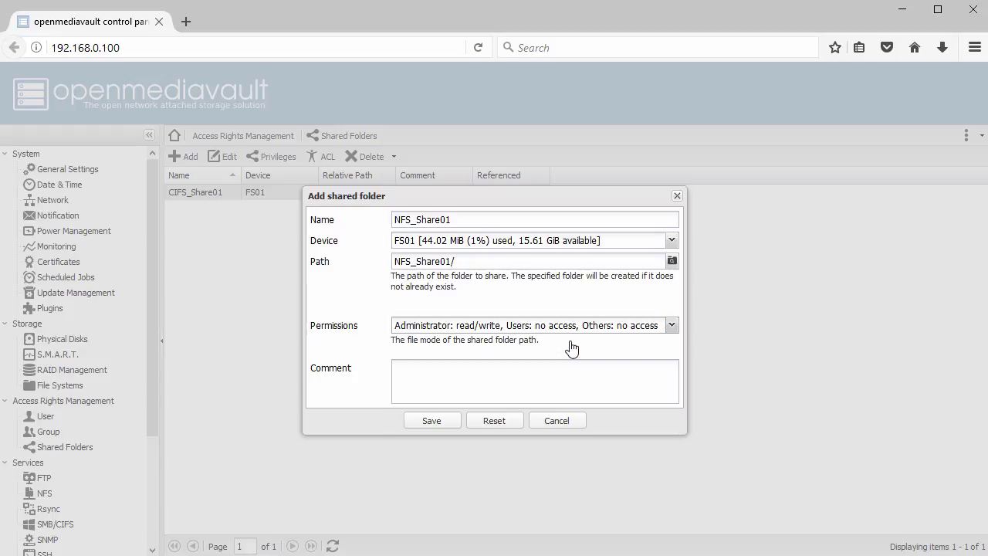
left_click(427, 427)
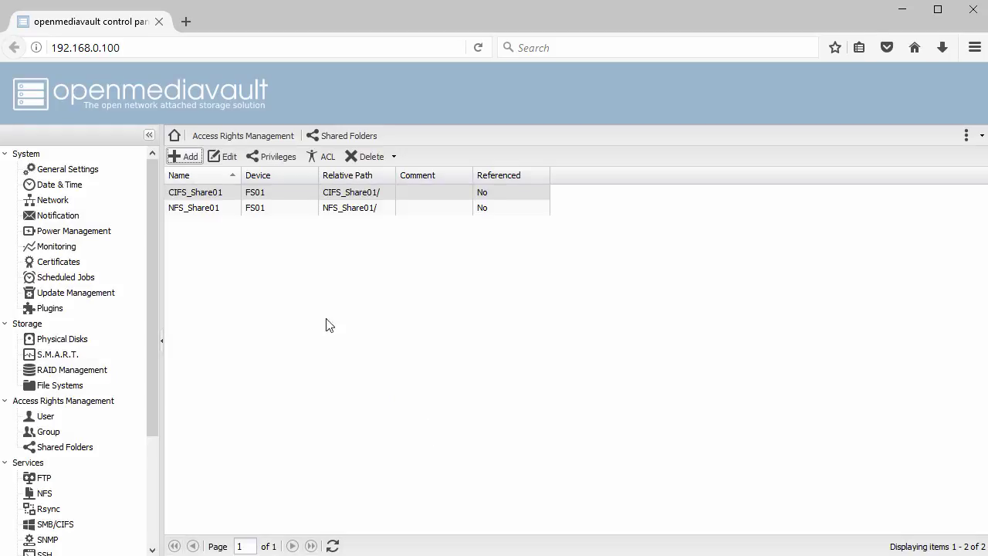
Grant the shares group read/write privileges on NFS_Share01.
left_click(214, 210)
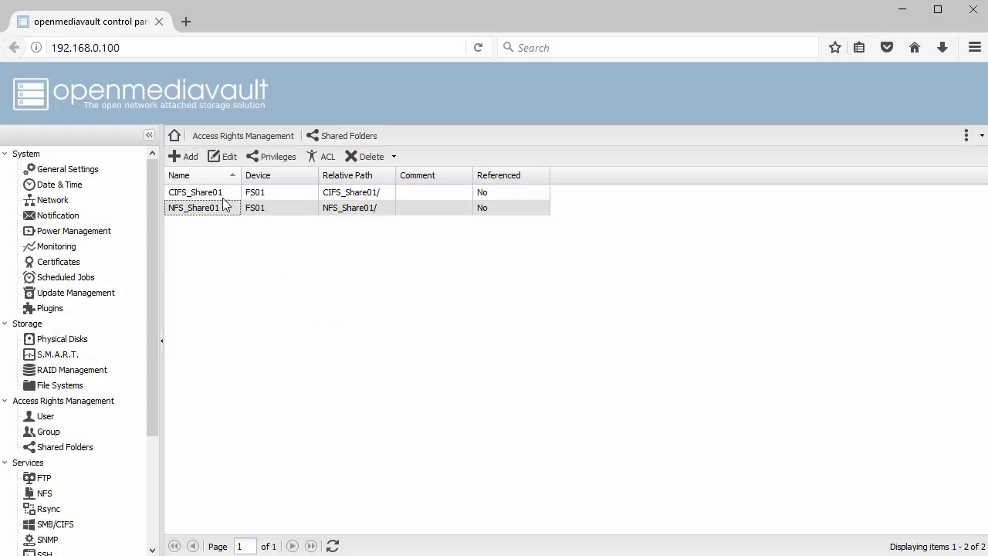
left_click(271, 157)
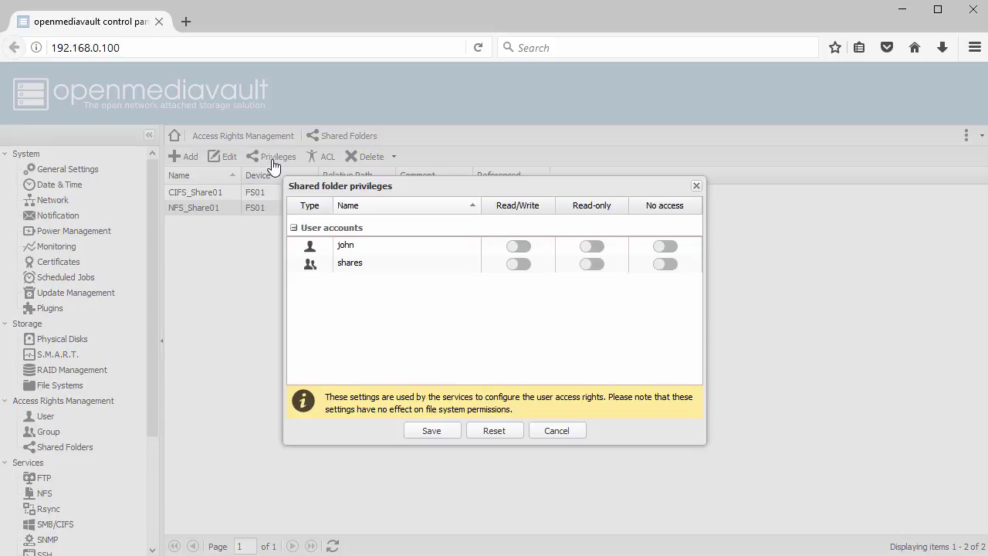
left_click(520, 264)
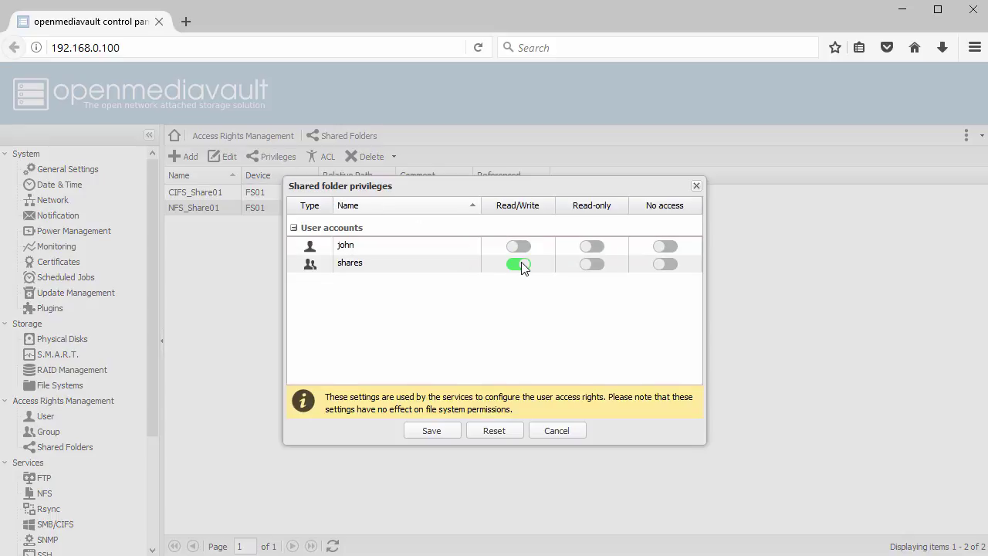
left_click(431, 431)
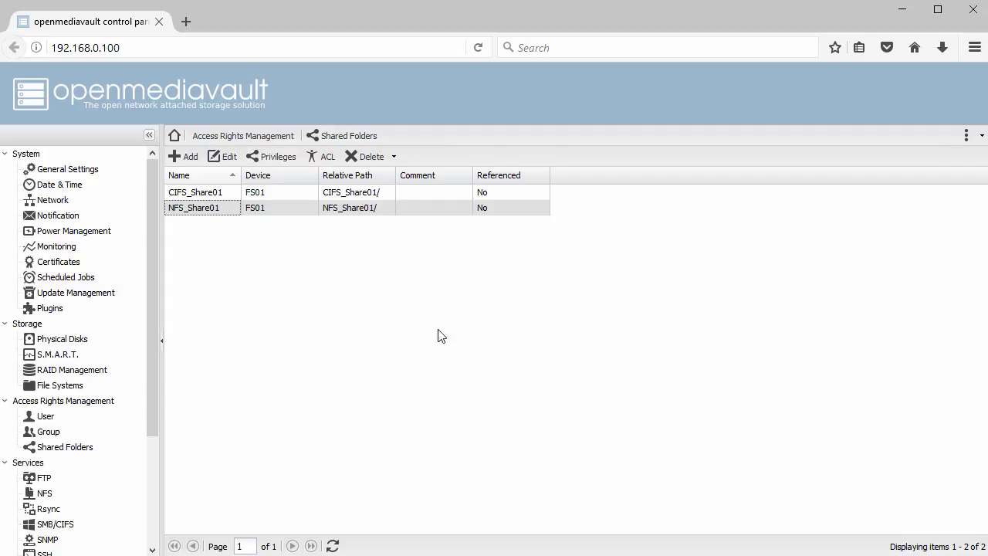
left_click_drag(150, 331, 158, 428)
Enable the NFS service, save and apply the change, and show its NFS Shares list.
left_click(44, 365)
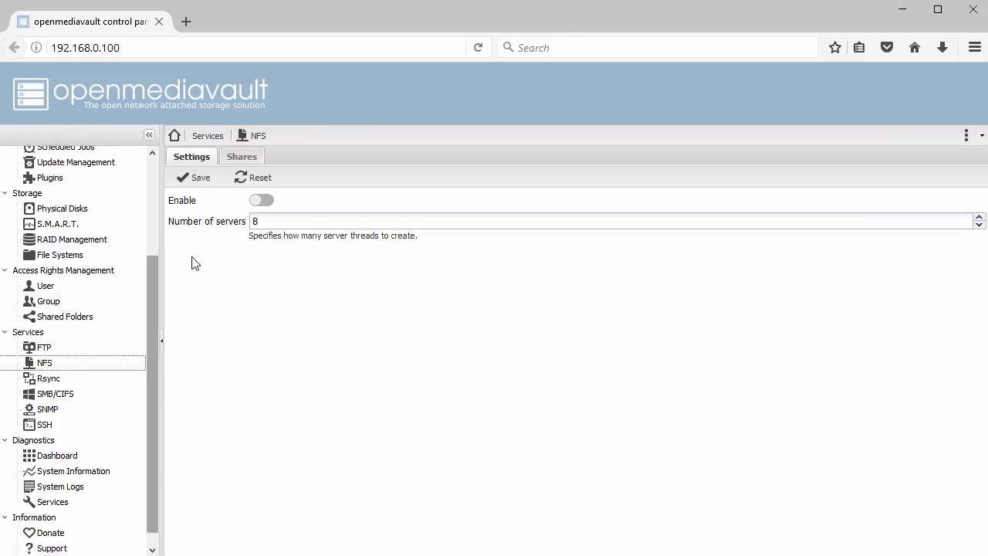
left_click(262, 201)
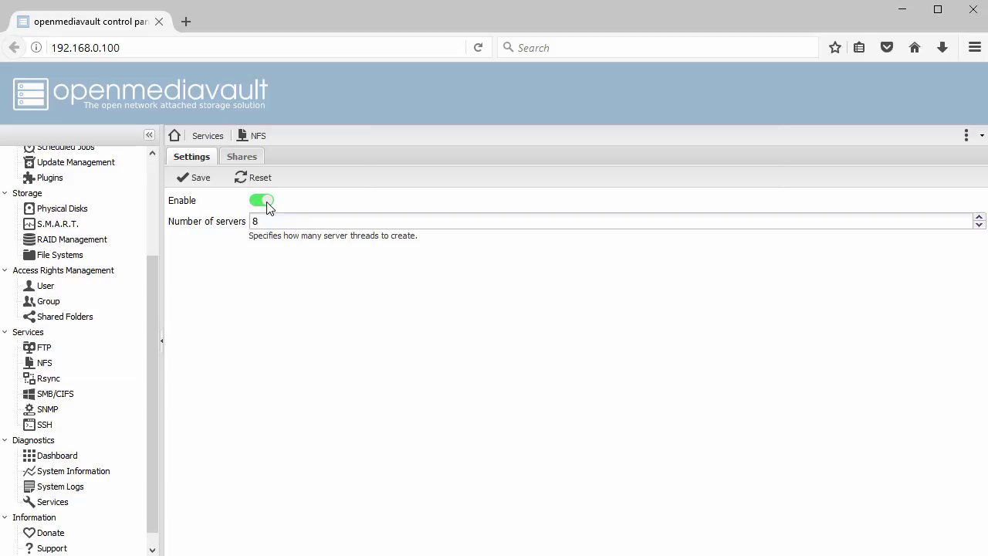
left_click(199, 182)
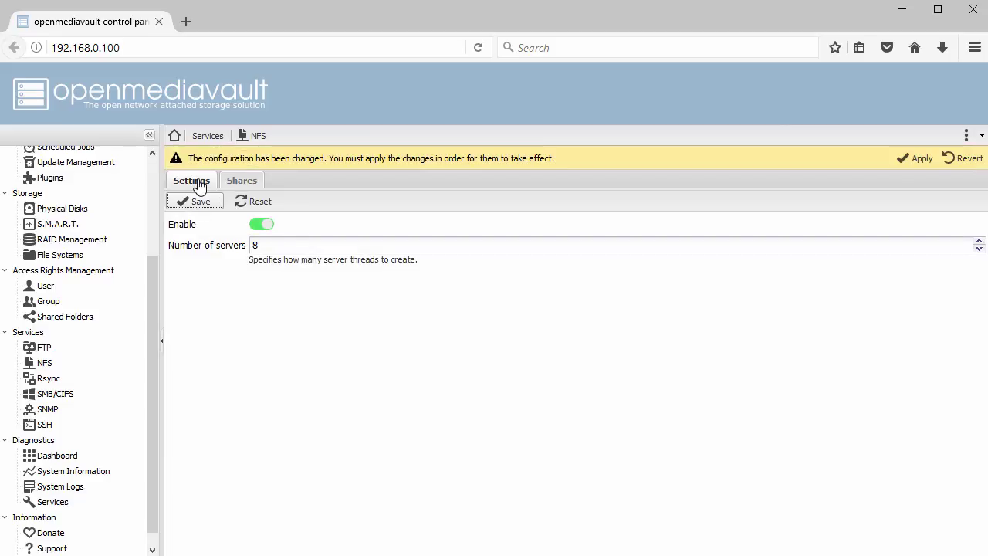
left_click(917, 159)
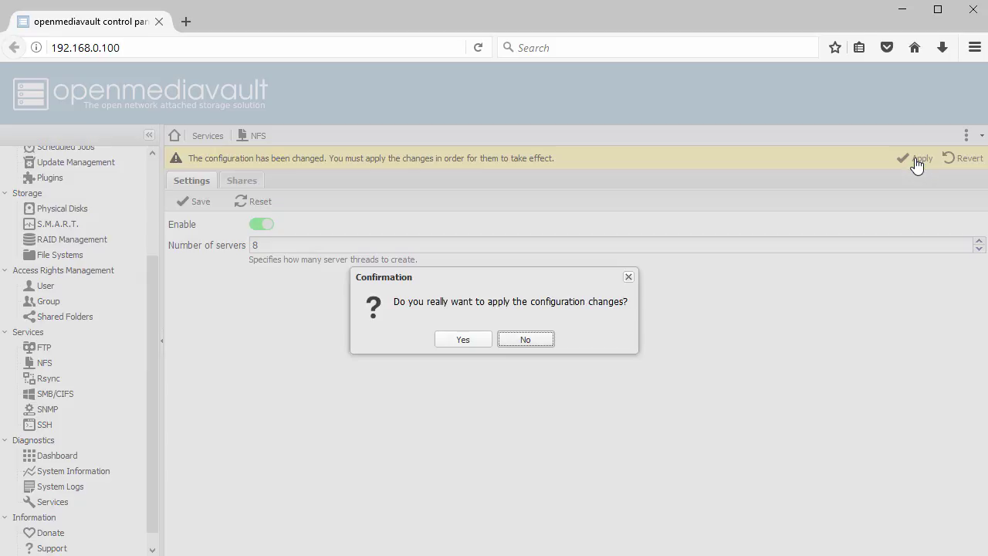
left_click(464, 340)
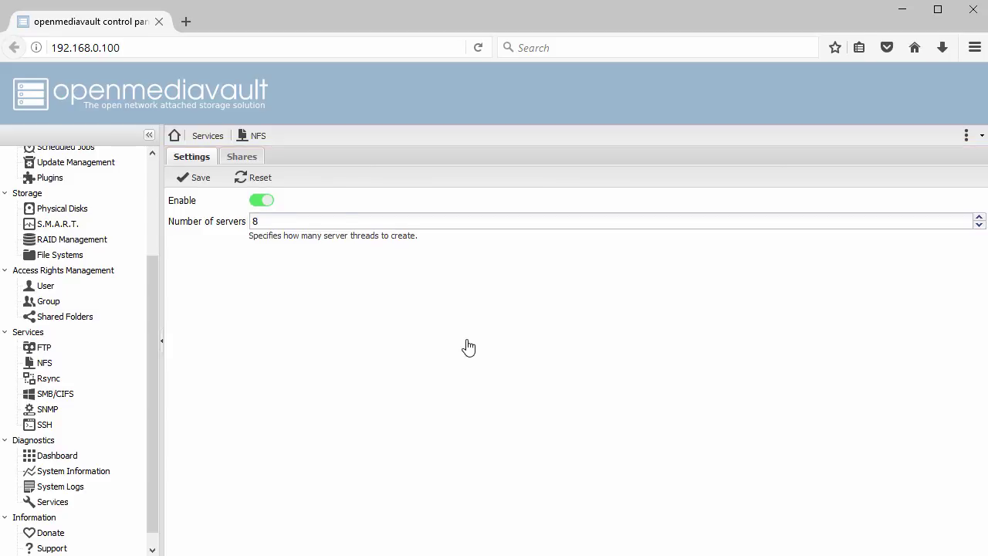
left_click(241, 158)
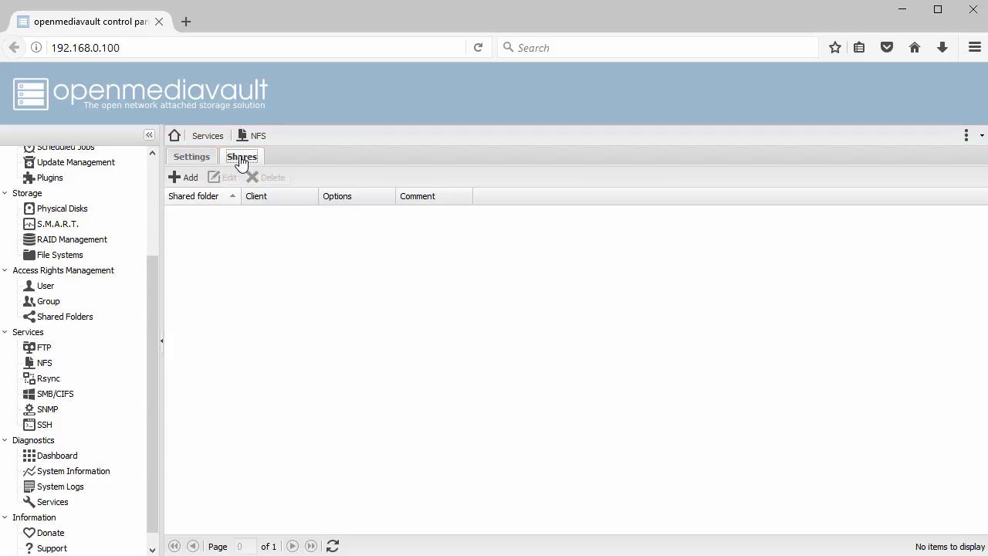
Add an NFS share exporting NFS_Share01 to clients 192.168.0.0/24 with Read/Write privilege.
left_click(183, 179)
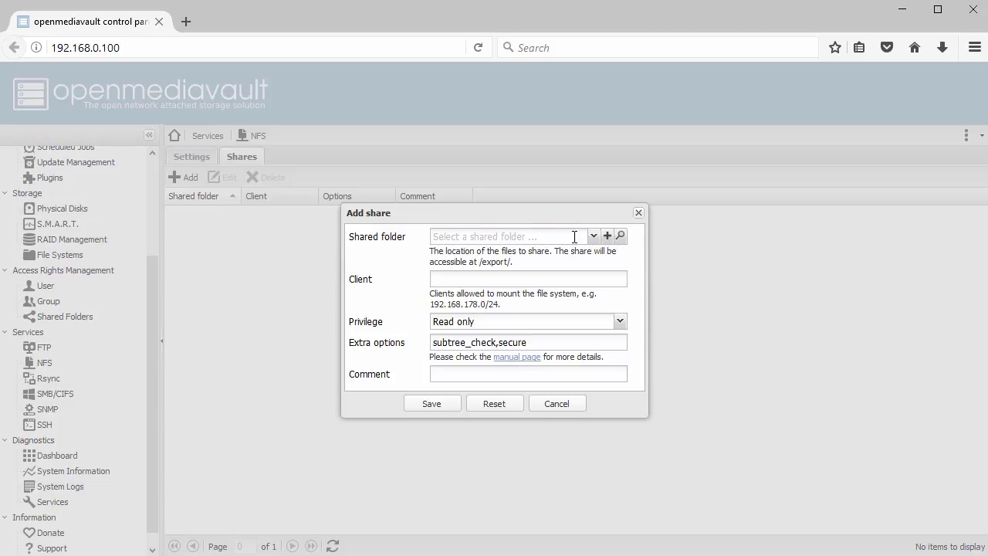
left_click(594, 239)
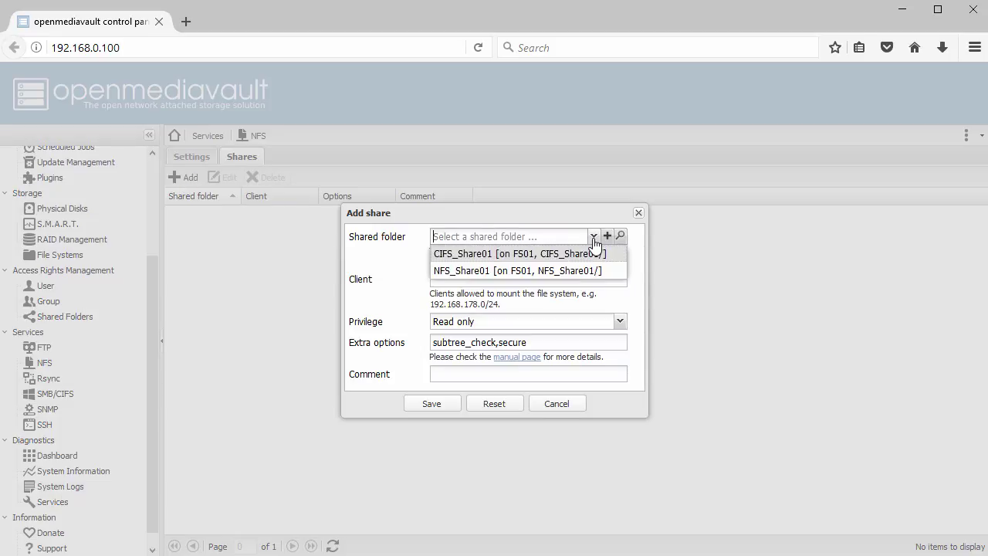
left_click(568, 272)
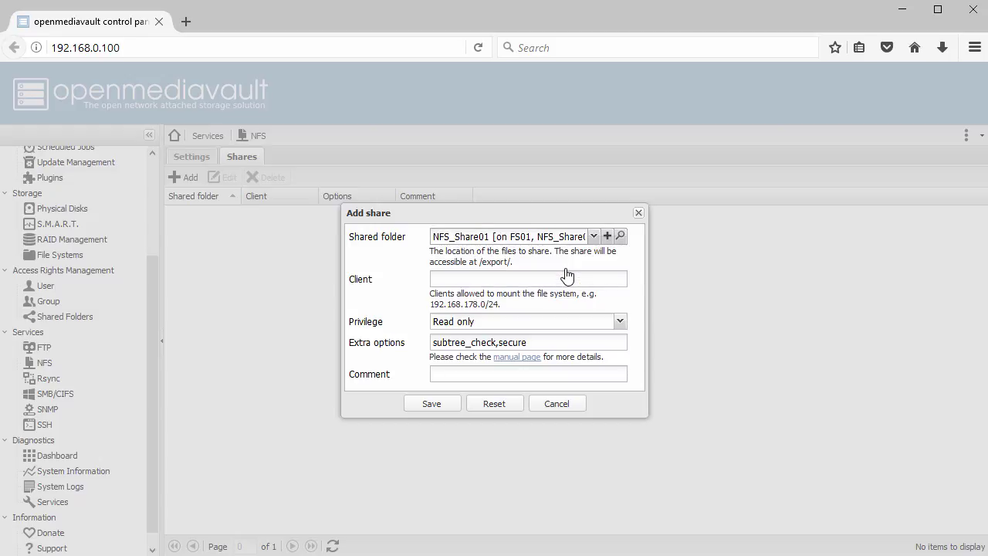
left_click(480, 279)
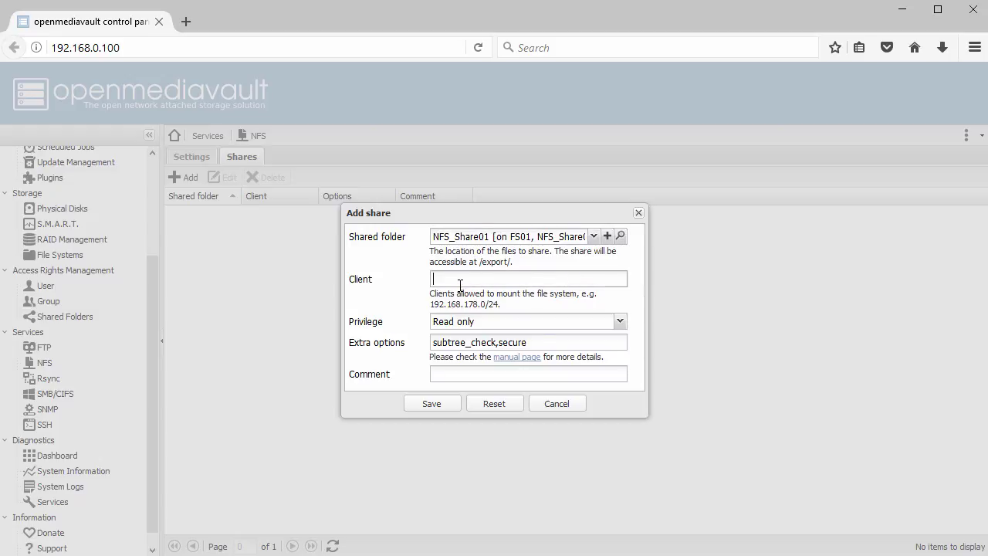
type("192.168.0.0/24")
left_click(620, 324)
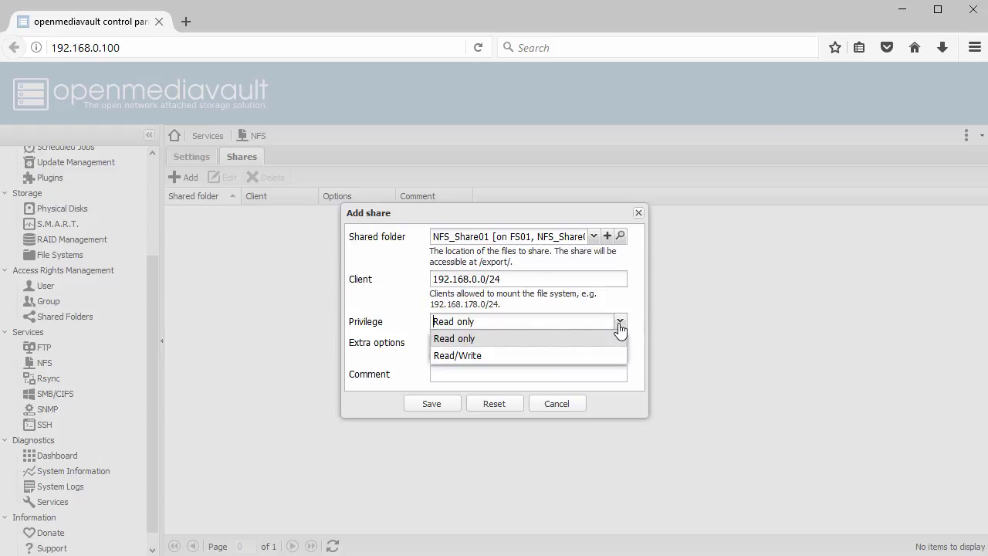
left_click(589, 356)
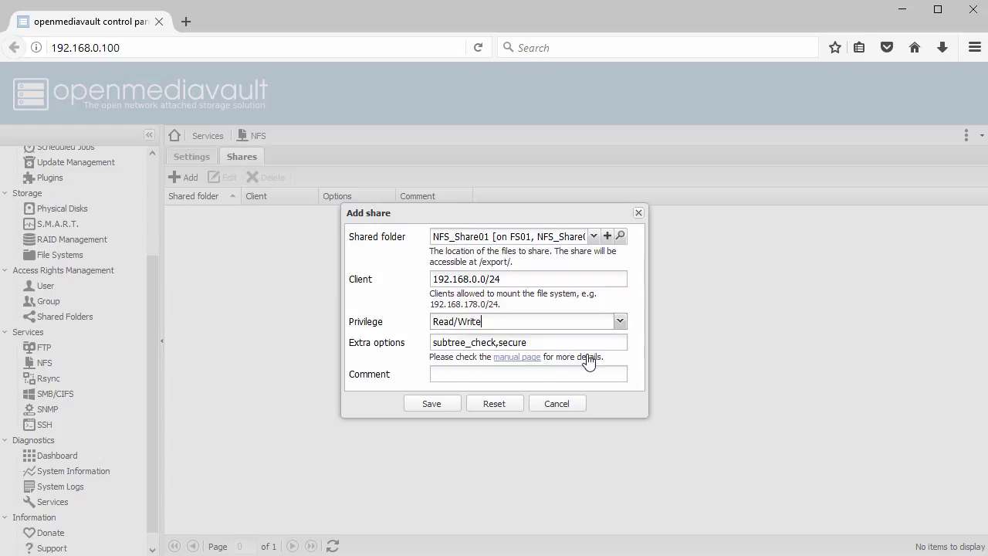
left_click(431, 405)
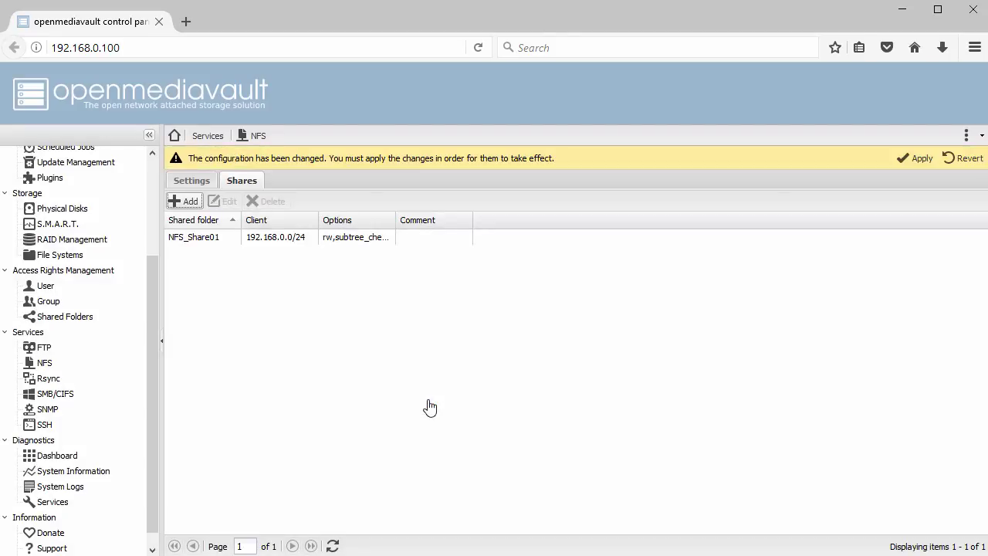
Apply the new NFS share configuration and go to the SMB/CIFS settings.
left_click(916, 159)
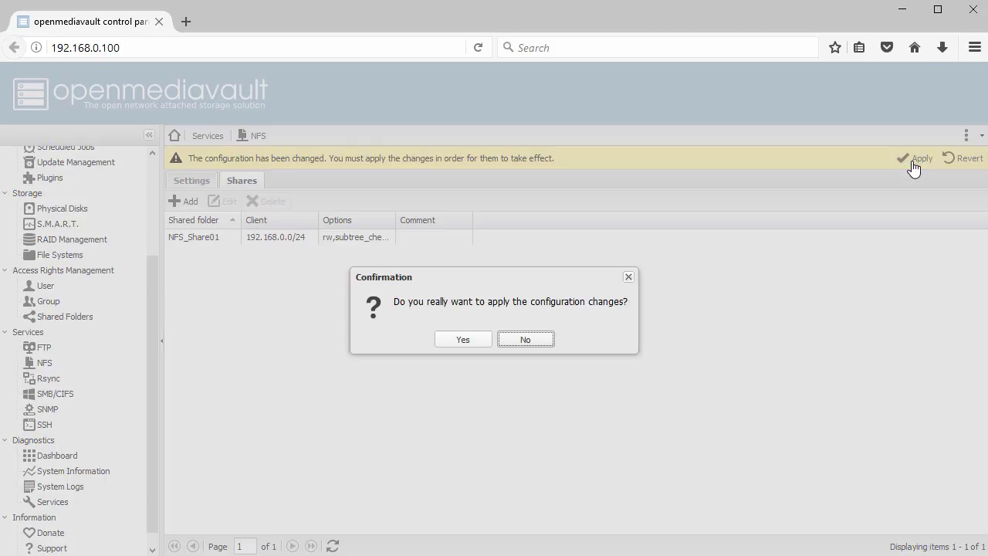
left_click(464, 340)
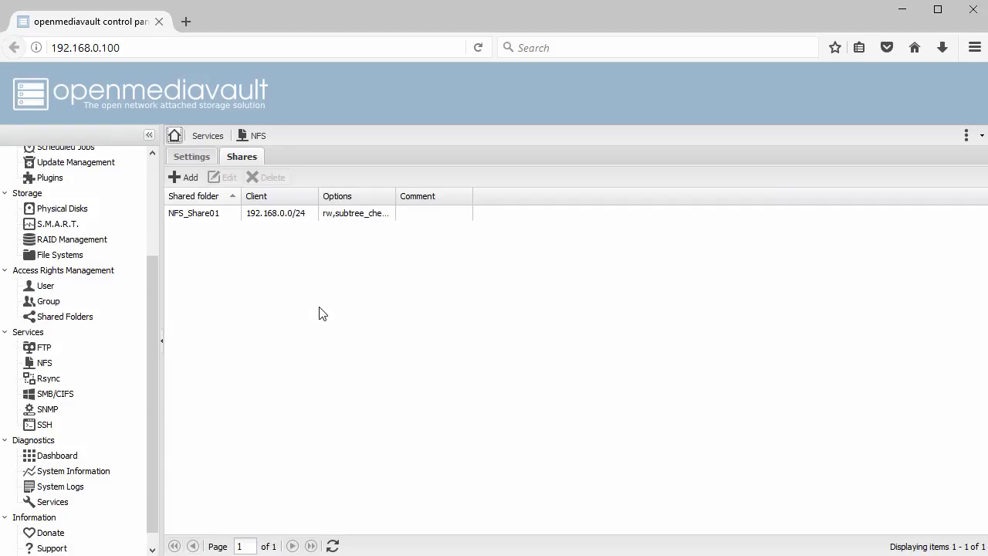
left_click(57, 393)
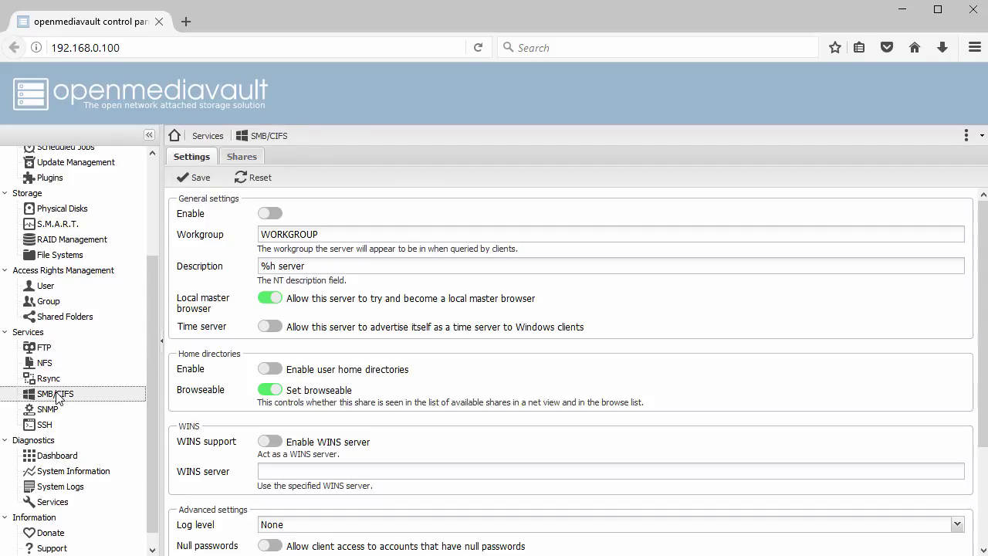
Enable the SMB/CIFS service with workgroup WORKGROUP and save the settings.
left_click(277, 214)
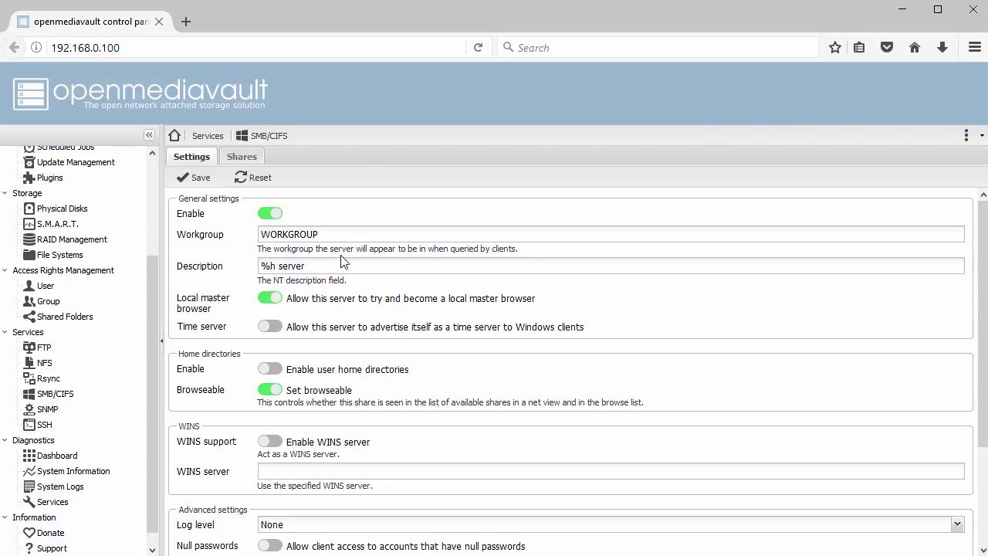
scroll(336, 263, "down", 1)
scroll(336, 264, "down", 2)
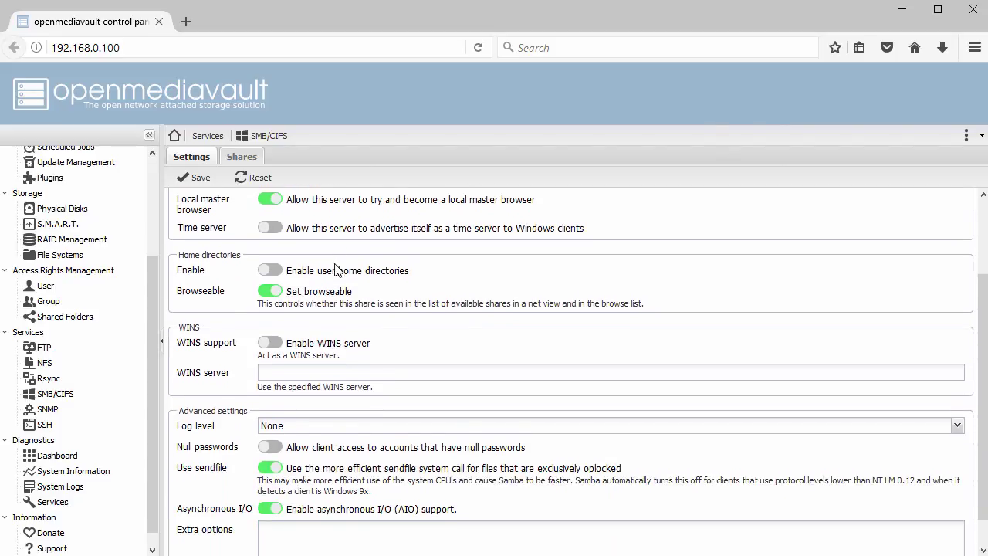
scroll(336, 265, "down", 1)
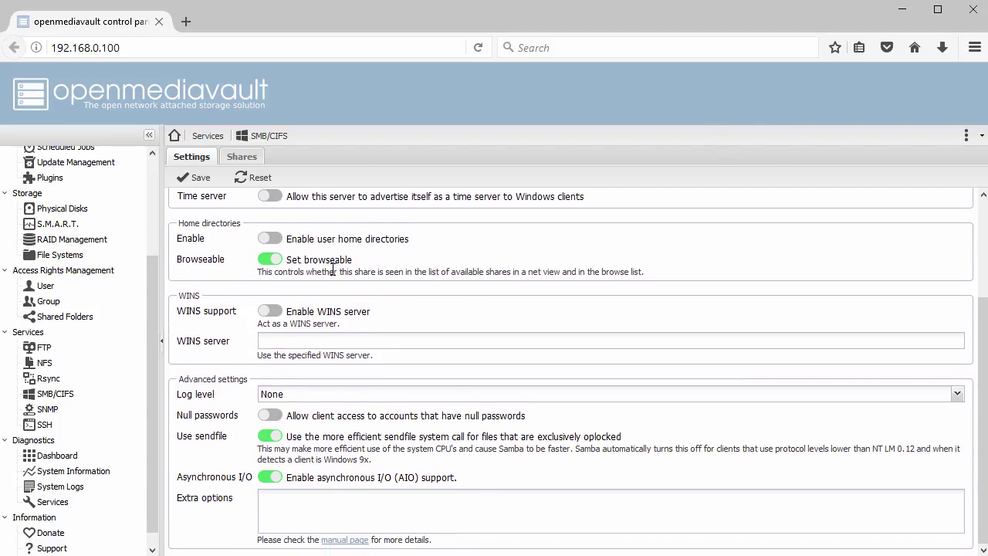
scroll(333, 268, "up", 3)
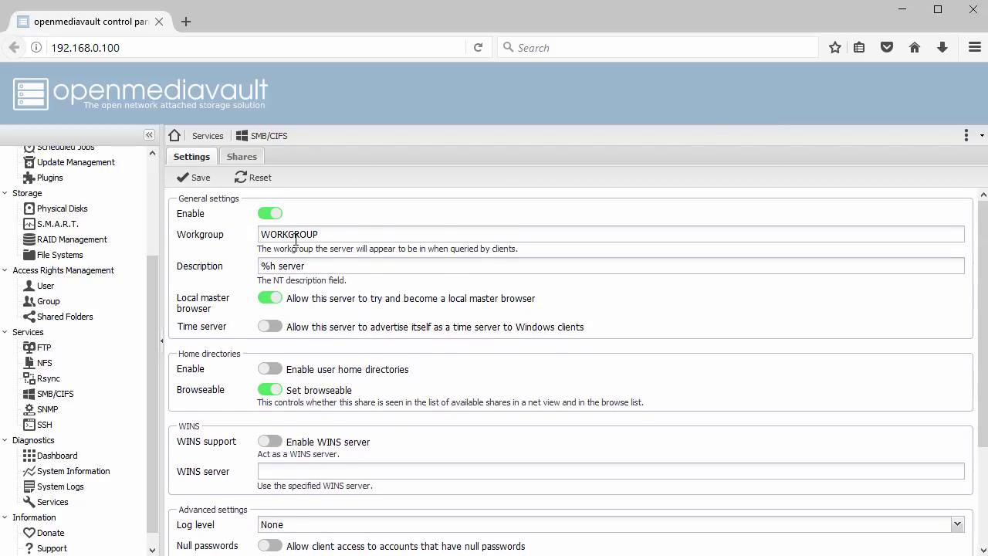
left_click(193, 182)
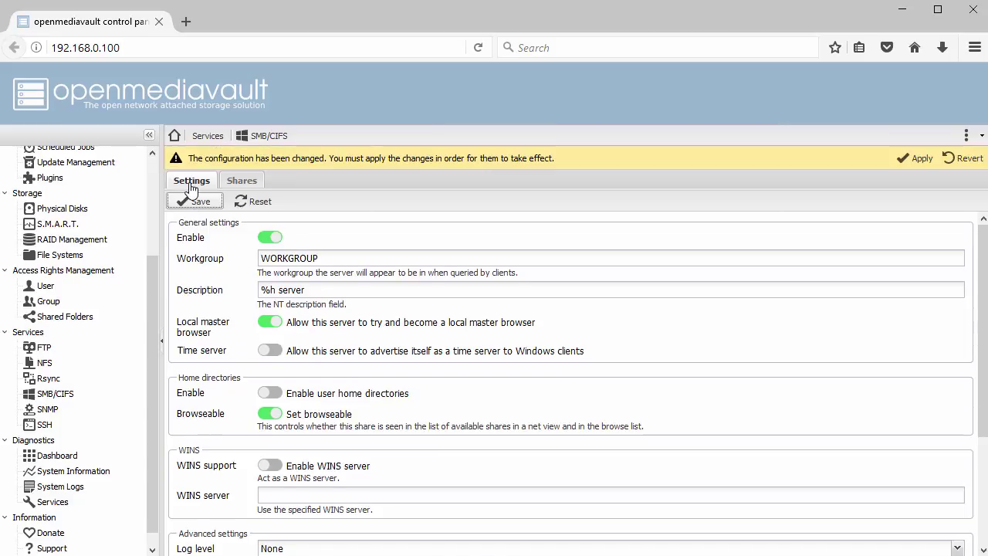
Apply the pending configuration change and show the still-empty SMB Shares list.
left_click(908, 162)
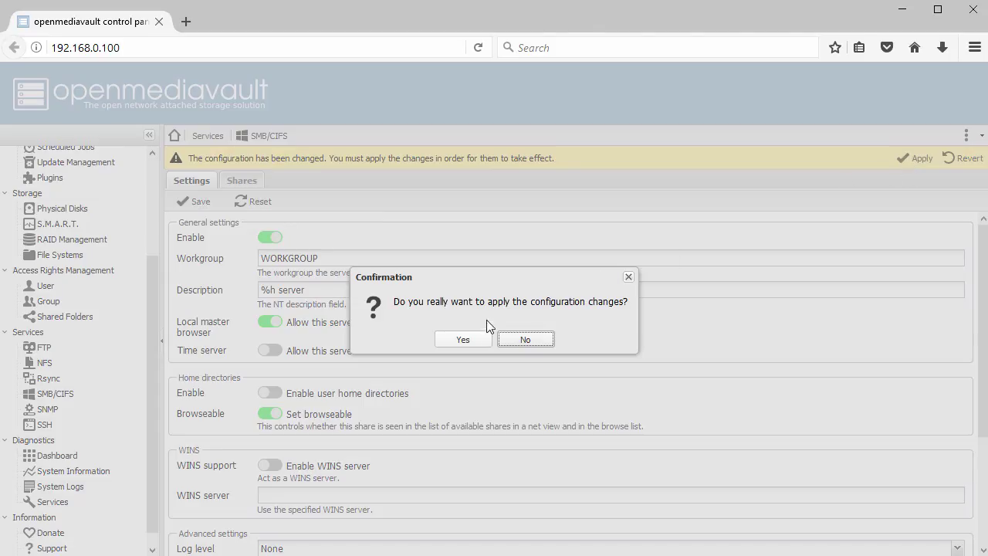
left_click(463, 339)
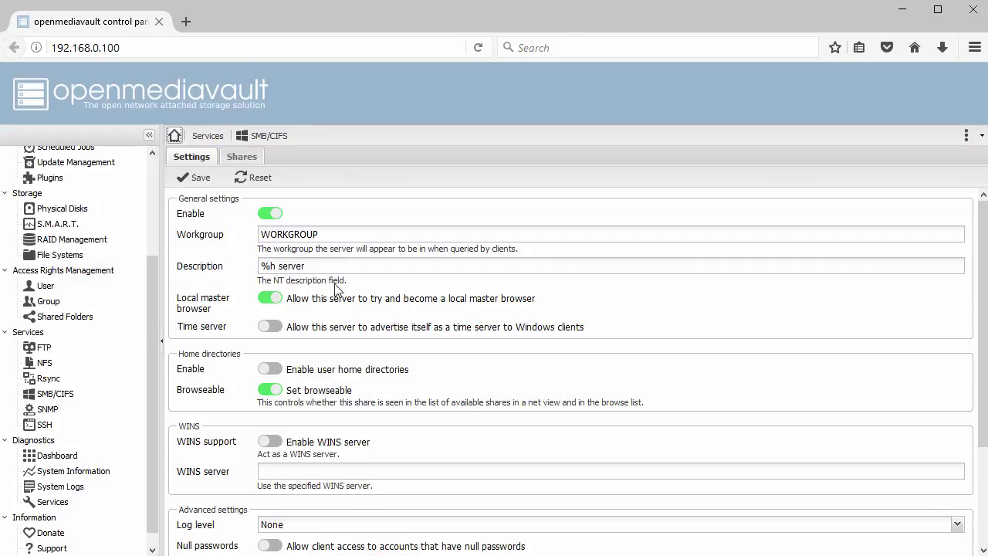
left_click(244, 157)
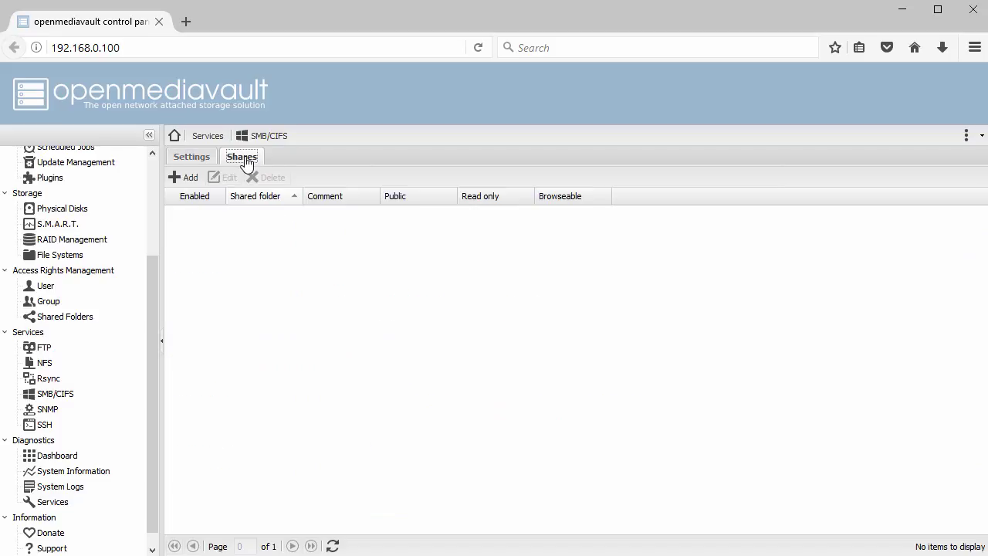
Add an SMB share for the CIFS_Share01 folder, save it and apply the configuration.
left_click(184, 178)
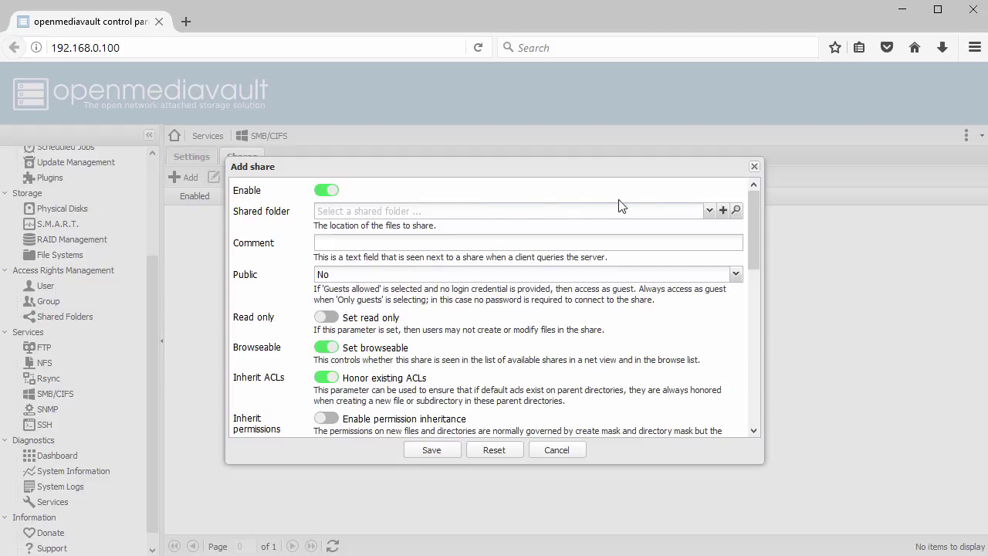
left_click(709, 210)
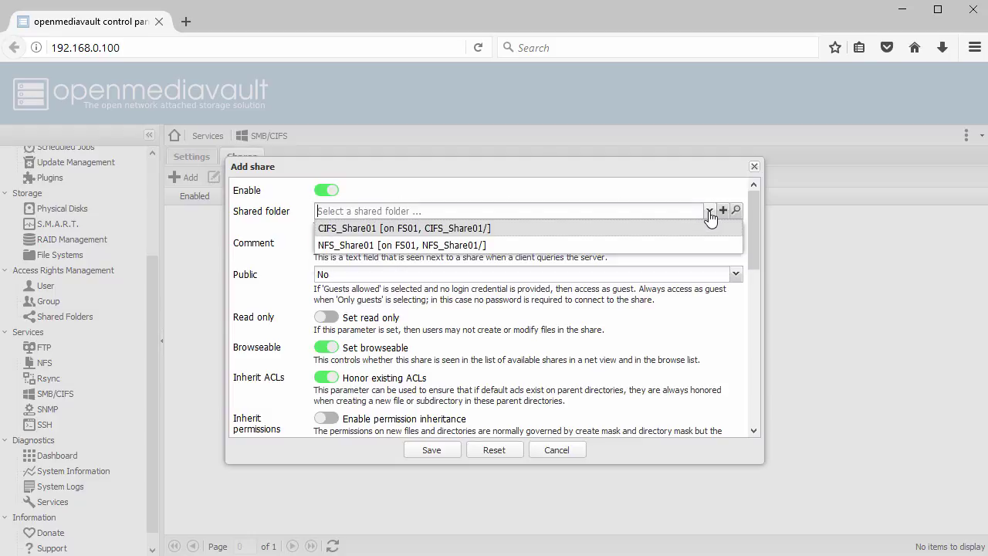
left_click(683, 233)
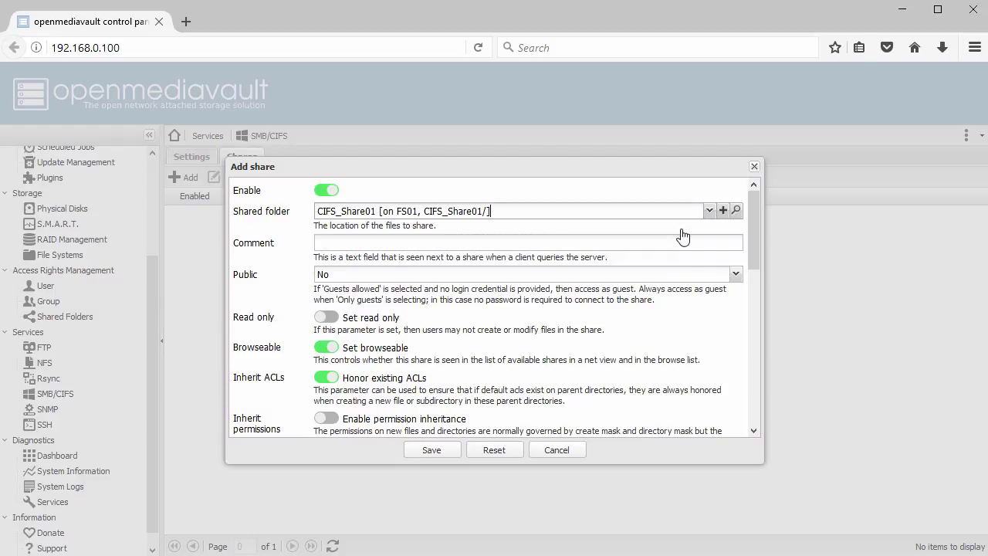
scroll(670, 247, "down", 3)
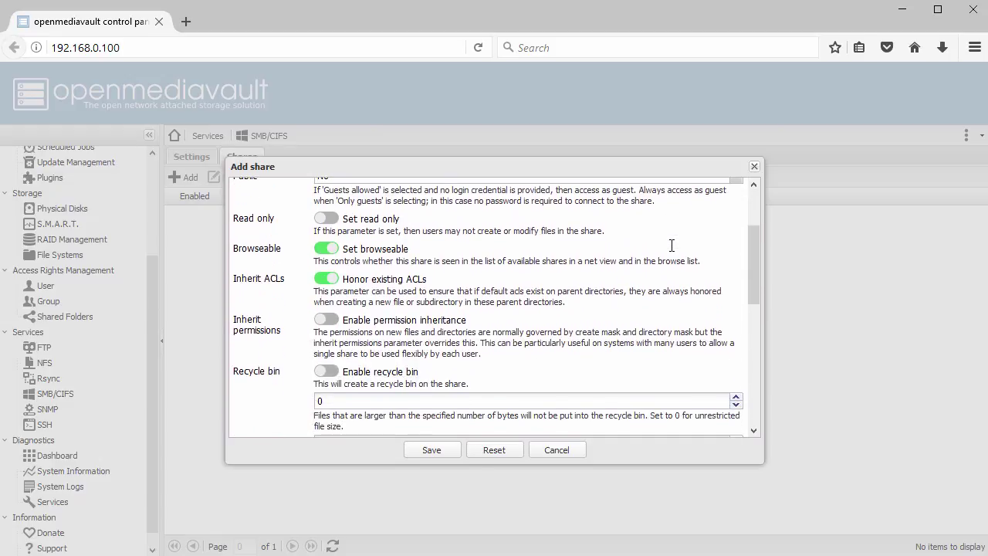
scroll(672, 246, "down", 6)
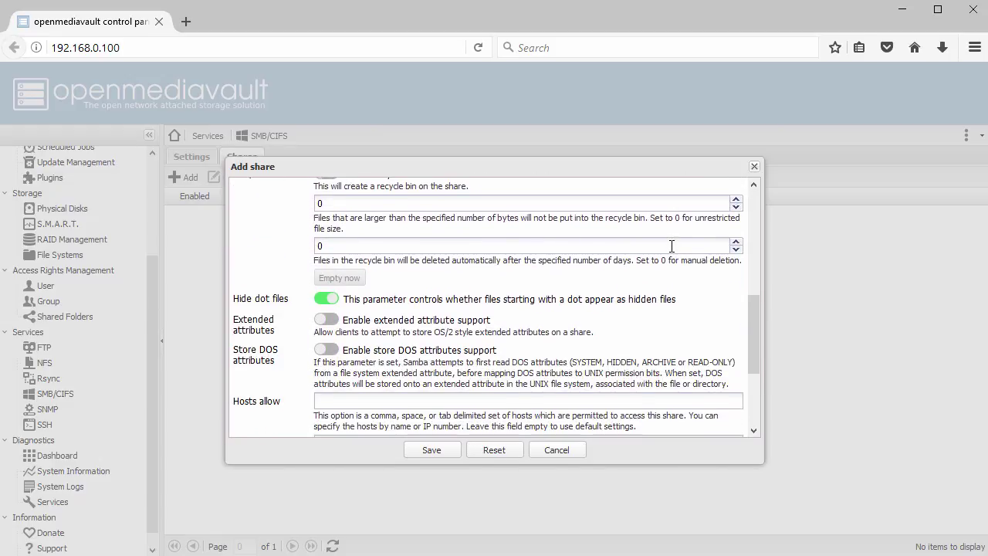
scroll(672, 246, "down", 4)
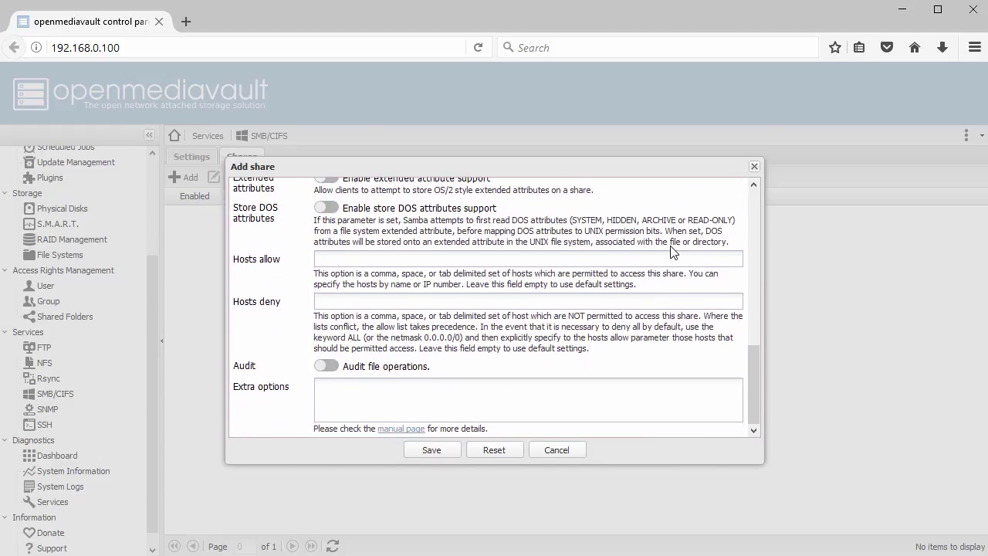
left_click(443, 454)
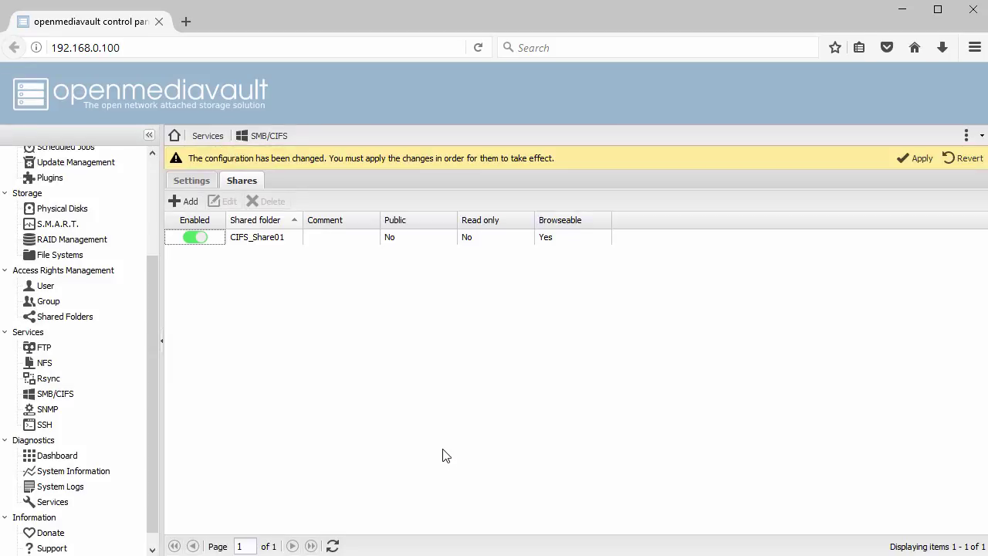
left_click(916, 160)
left_click(463, 340)
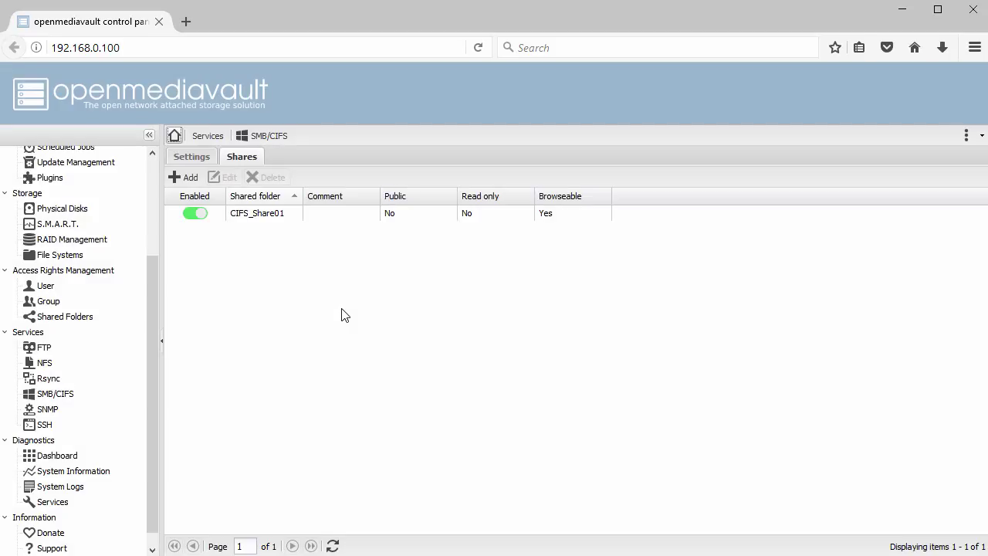
In File Explorer, go to the network path of the server at 192.168.0.100.
key("super+e")
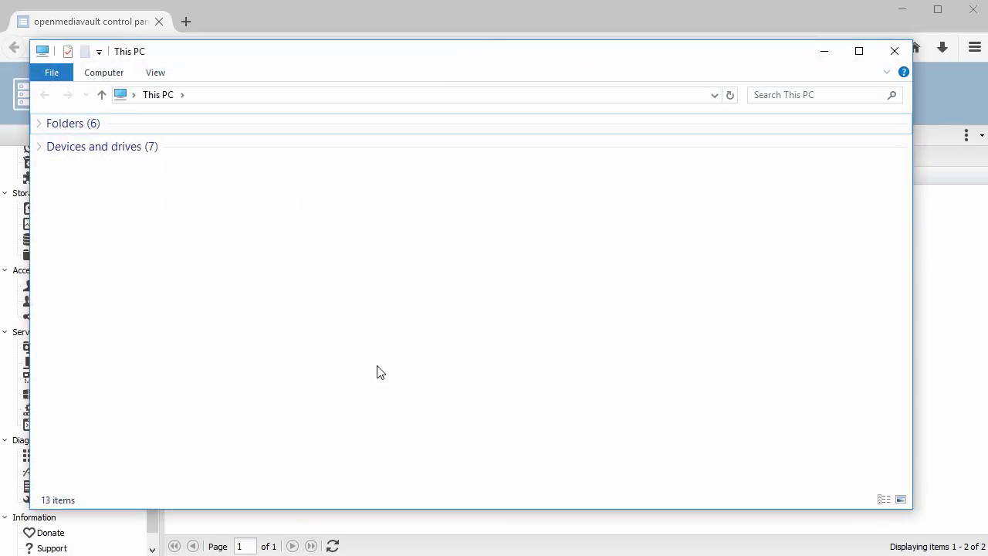
left_click(350, 98)
type("\\")
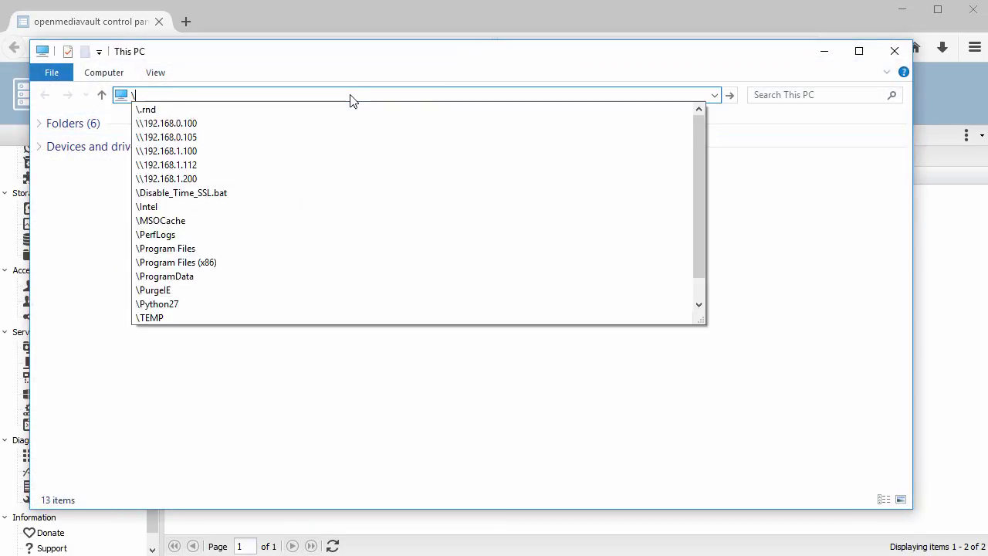
type("\\192.168.0.100")
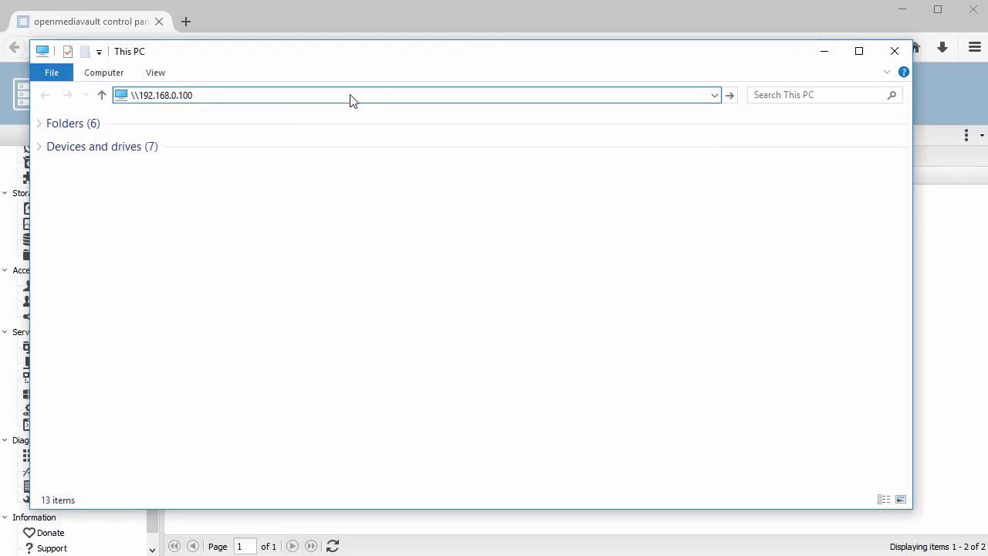
key("Return")
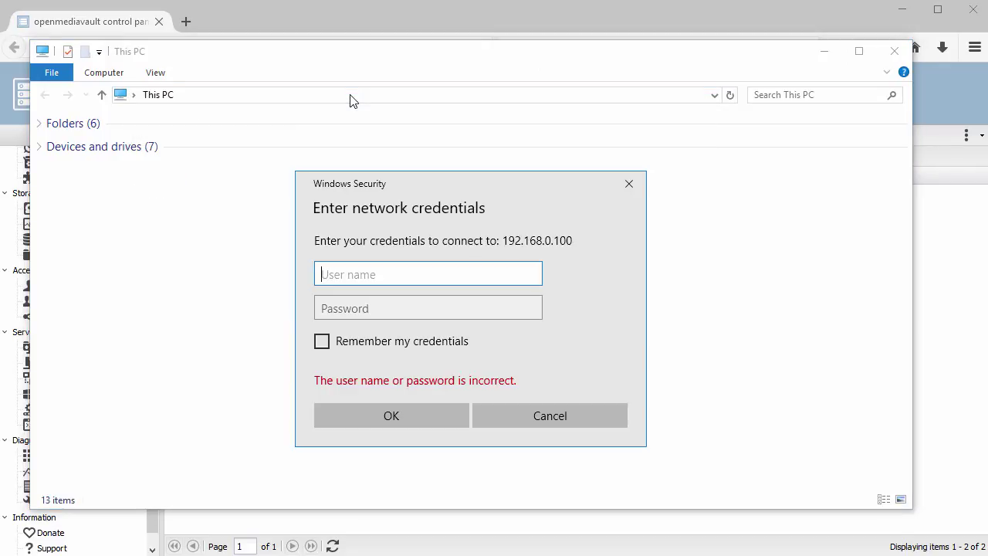
Sign in with the user name and password, open the empty CIFS_Share01, then close Explorer.
type("john")
key("Tab")
type("password")
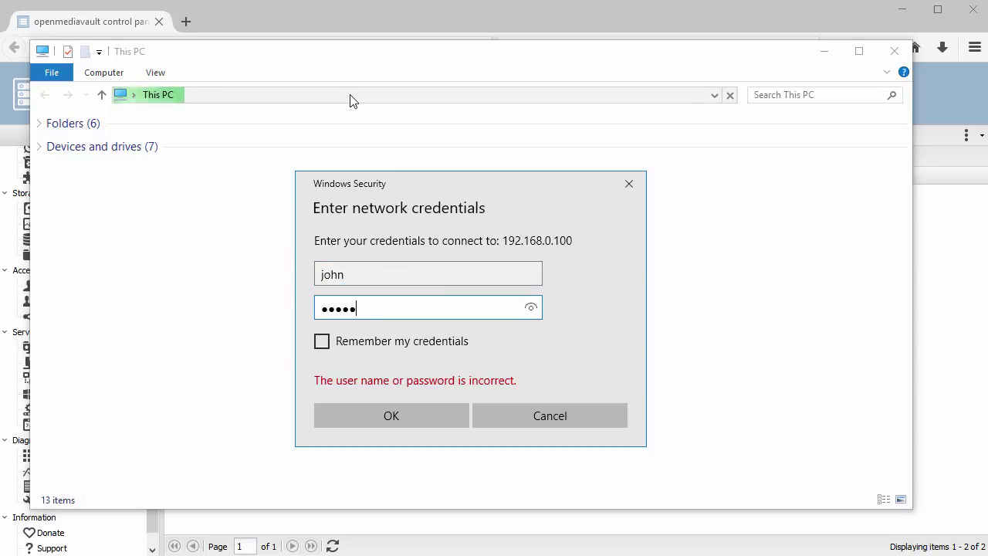
left_click(395, 414)
double_click(122, 138)
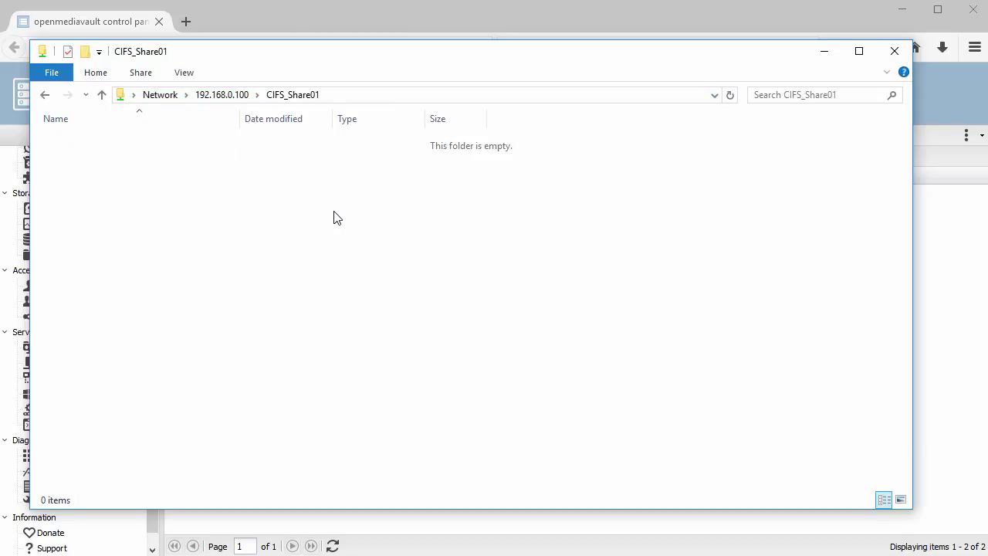
left_click(895, 52)
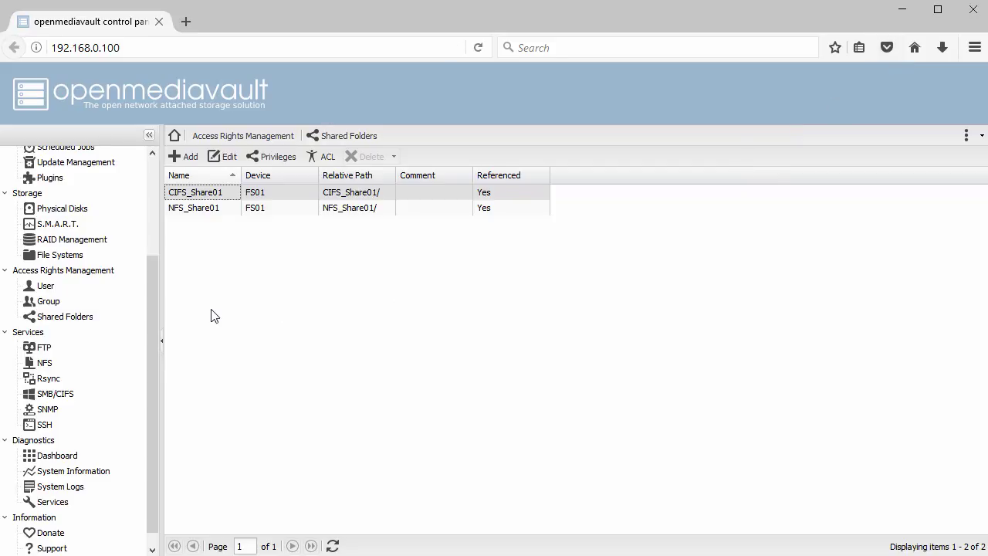
Browse the Dashboard, System Information processes, performance graphs and report, then Diagnostics Services.
left_click(65, 460)
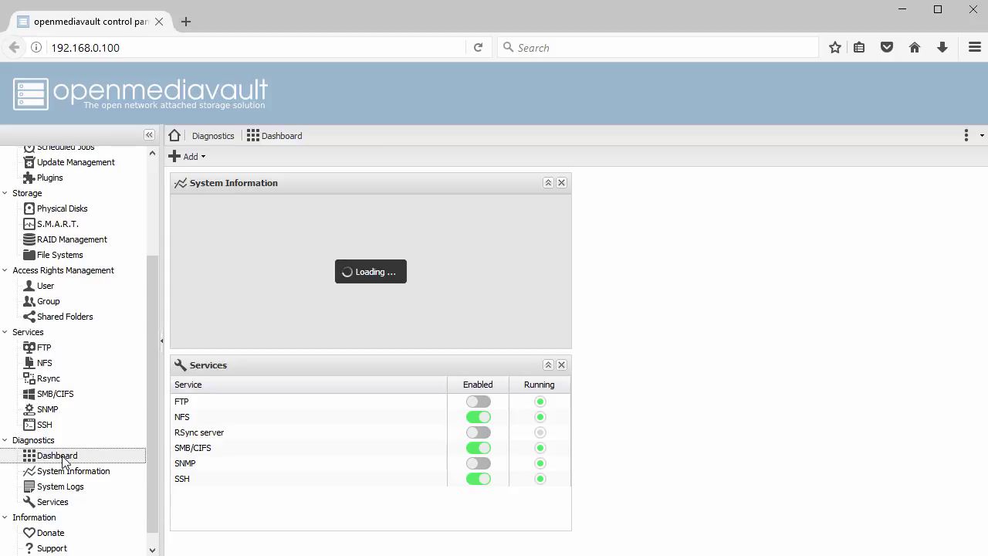
left_click(65, 472)
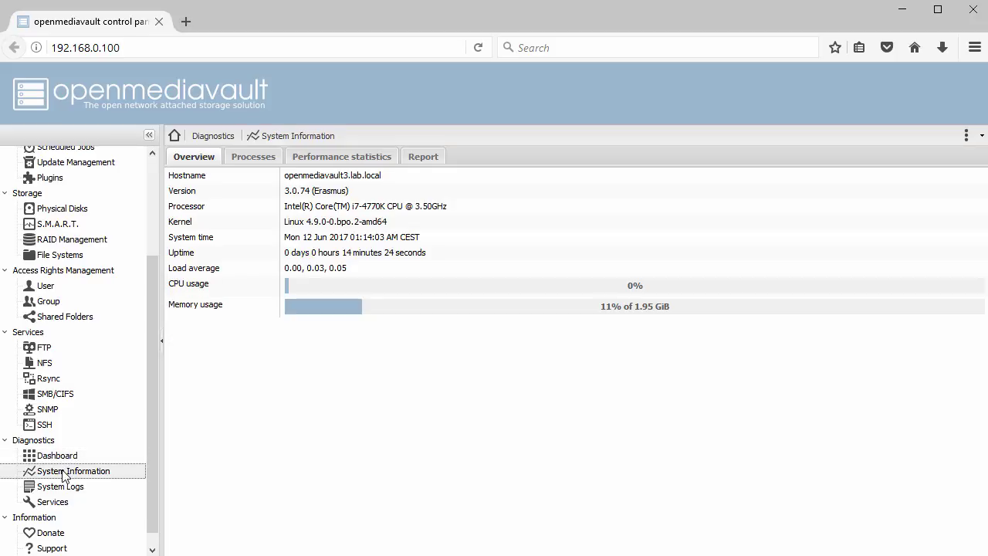
left_click(262, 162)
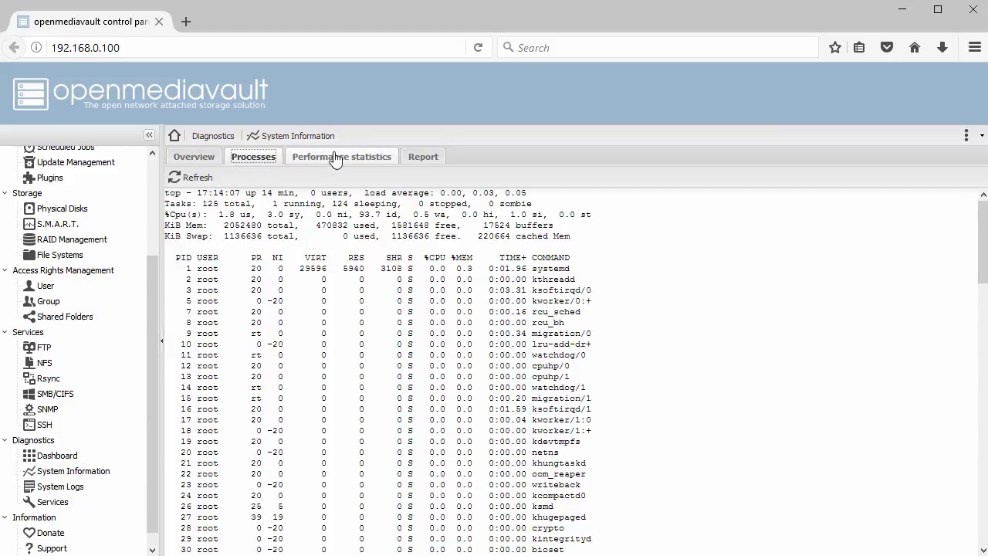
left_click(335, 158)
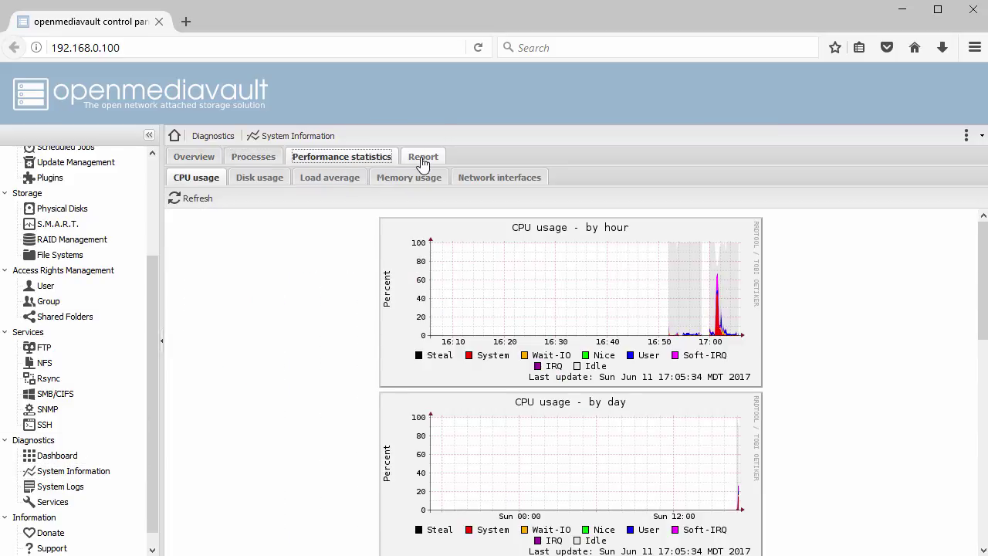
left_click(423, 158)
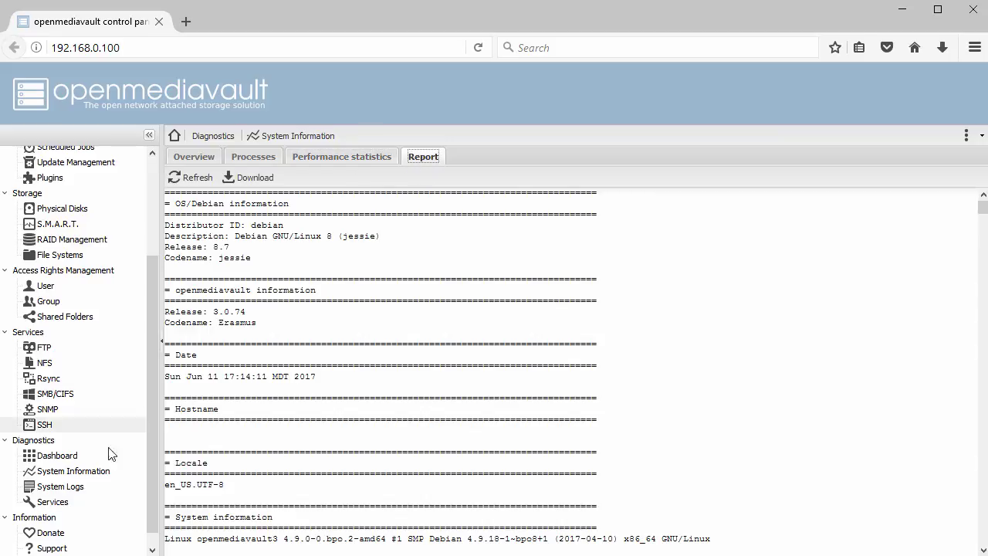
left_click(51, 503)
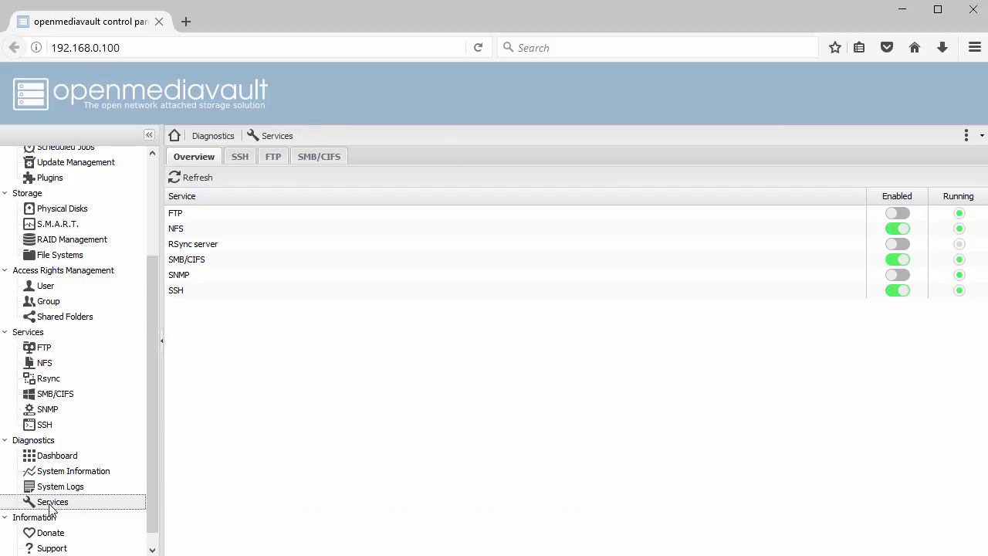
View the About page, then return to the Dashboard showing version 3.0.74 and running services.
left_click_drag(151, 485, 149, 505)
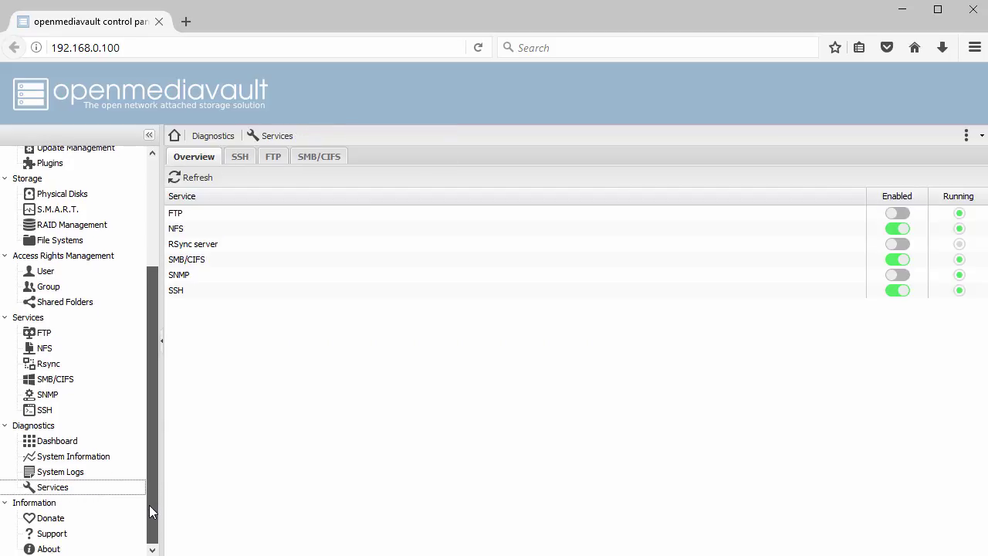
left_click(48, 549)
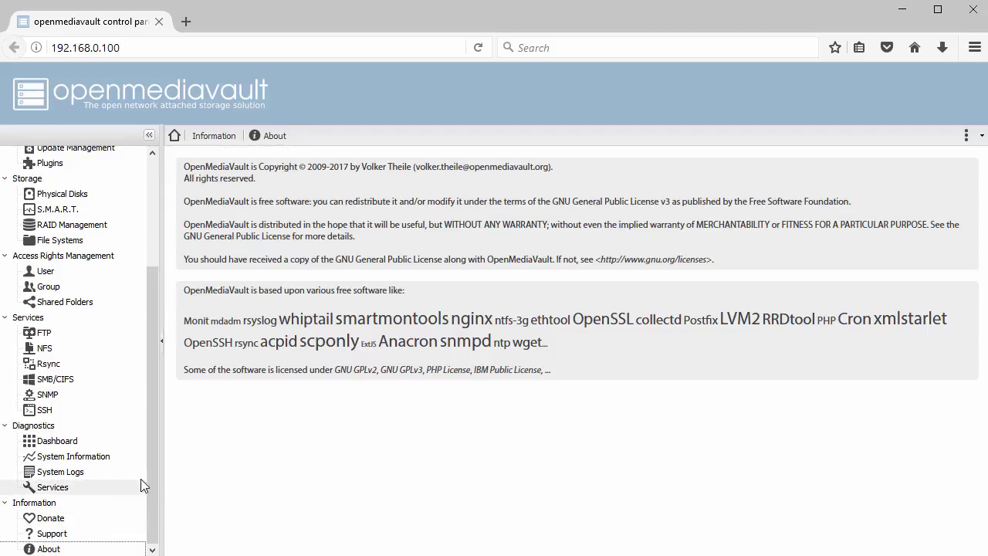
left_click_drag(151, 466, 156, 366)
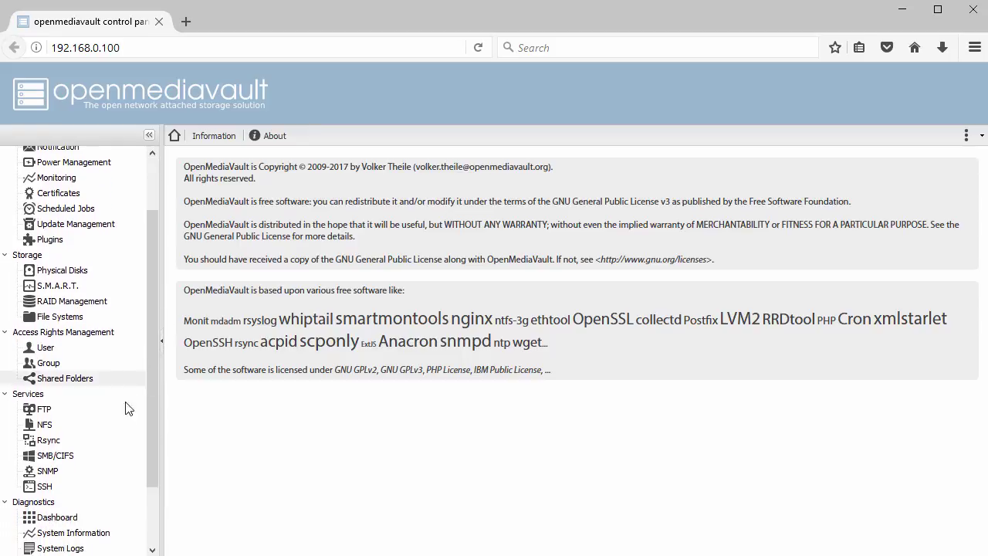
left_click(73, 519)
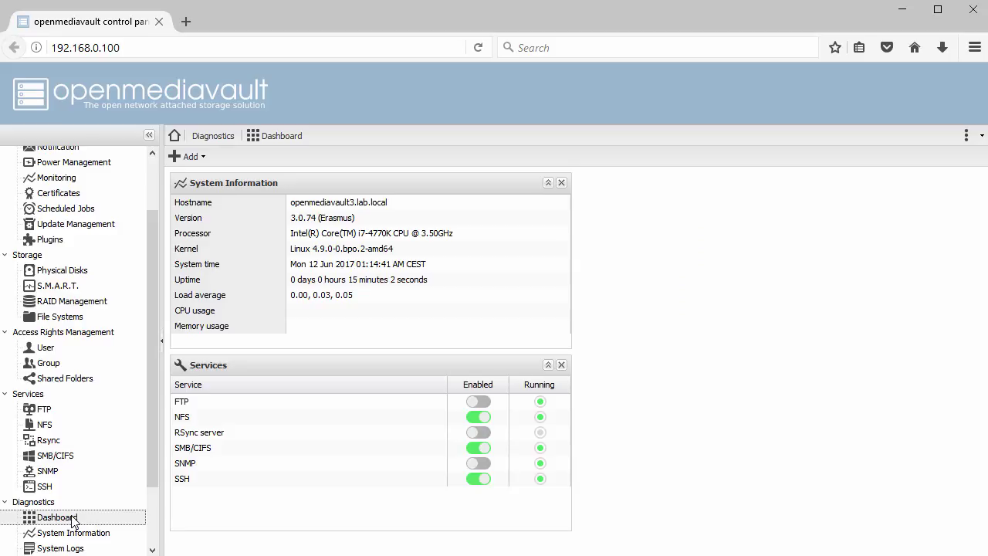
left_click(981, 138)
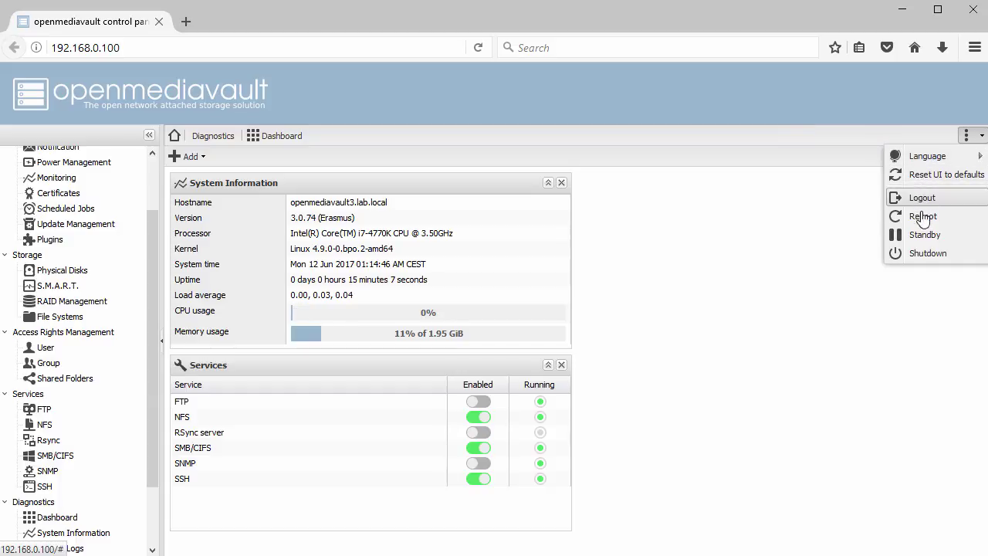
left_click(661, 284)
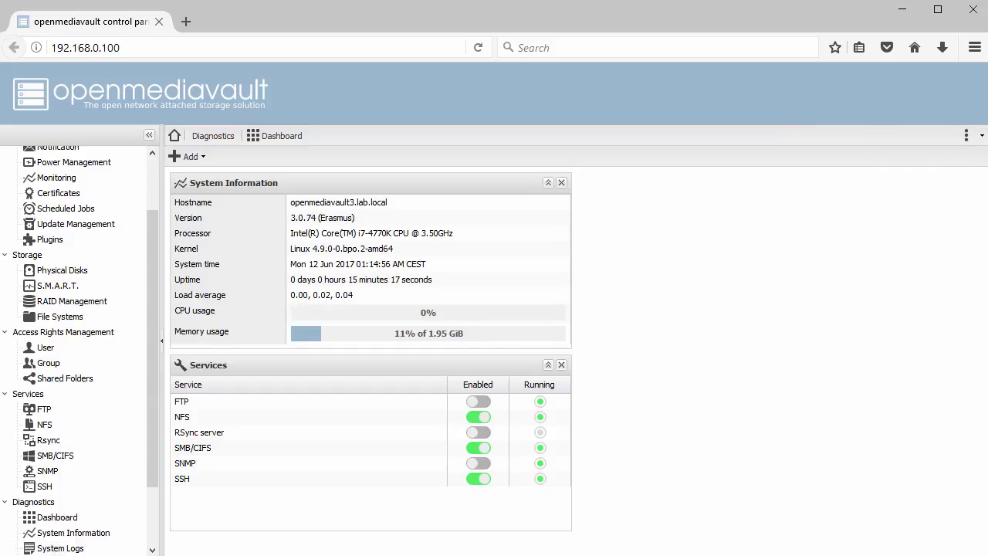